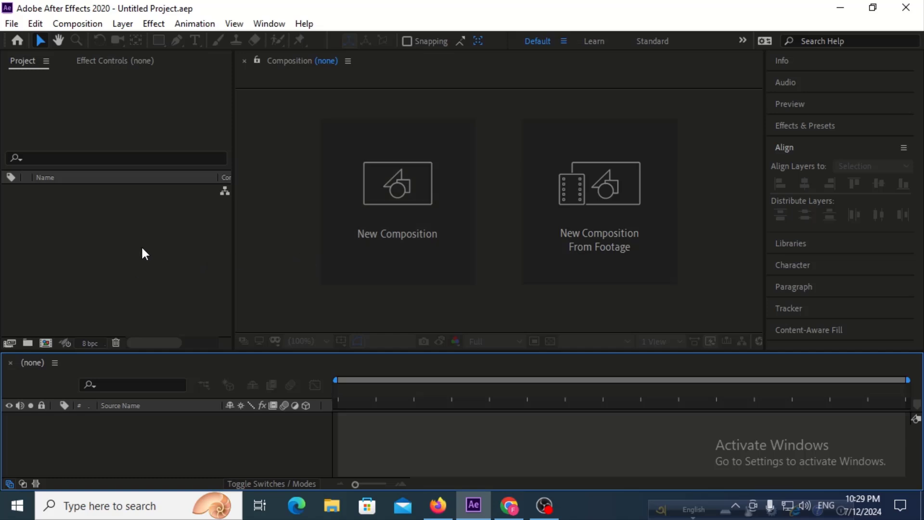
Start a new composition with the HDTV 1080 29.97 preset and a duration of 10 seconds.
click(43, 340)
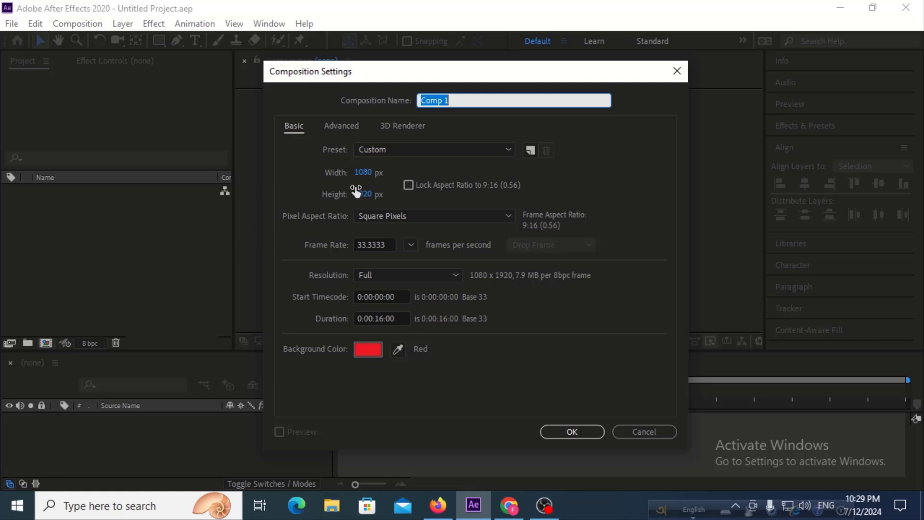
click(382, 149)
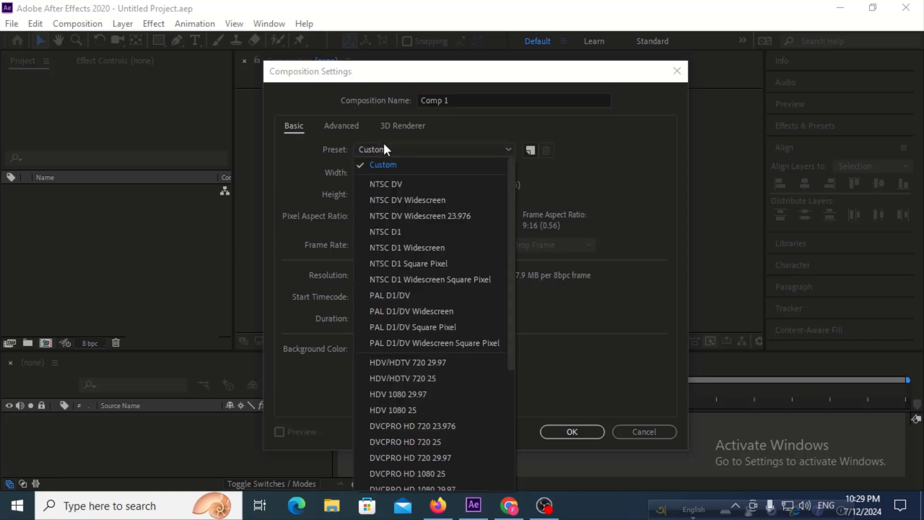
scroll(417, 412, down, 3)
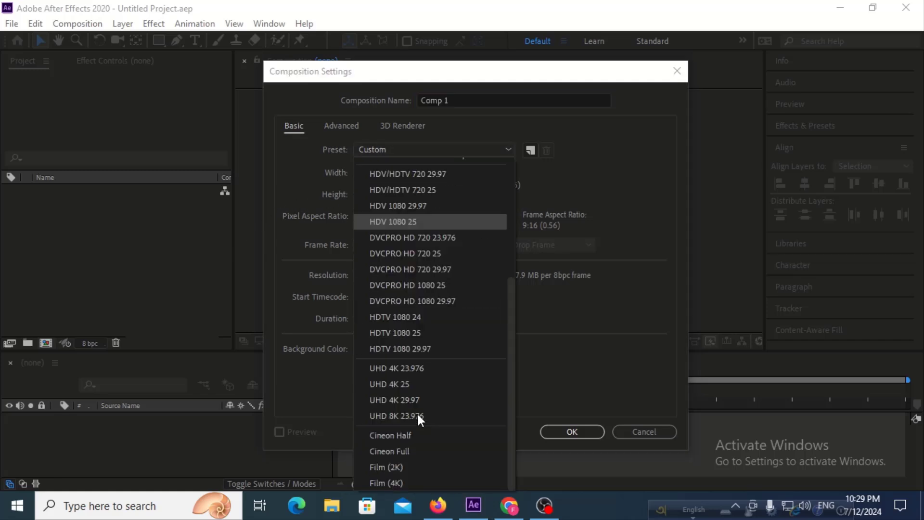
click(411, 345)
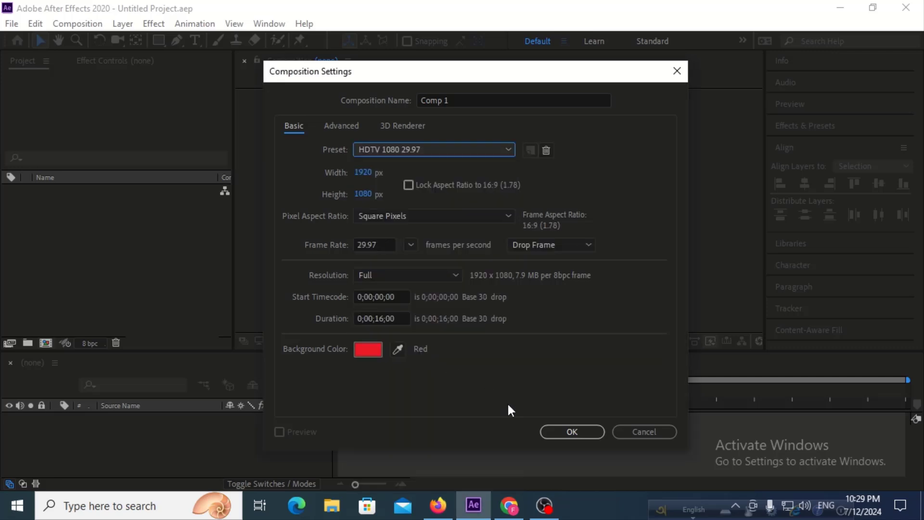
click(384, 318)
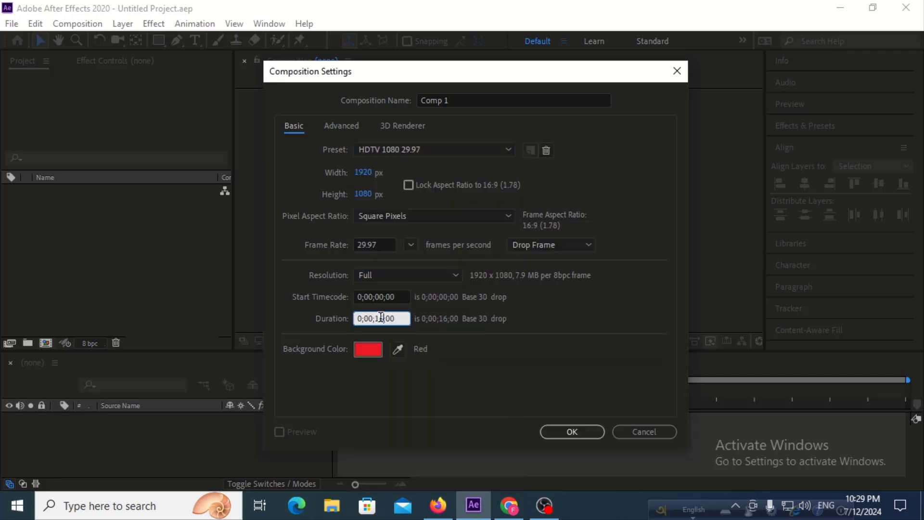
text(0)
Set the composition's background color to black (000000) and create the composition.
click(373, 350)
mouse_move(544, 324)
mouse_down()
mouse_move(515, 261)
mouse_move(537, 270)
mouse_move(511, 470)
mouse_up()
click(848, 267)
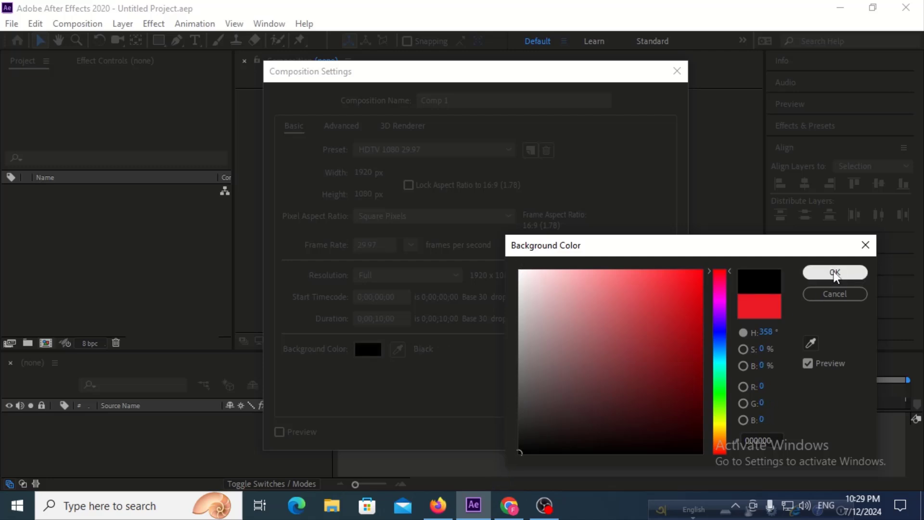
click(568, 431)
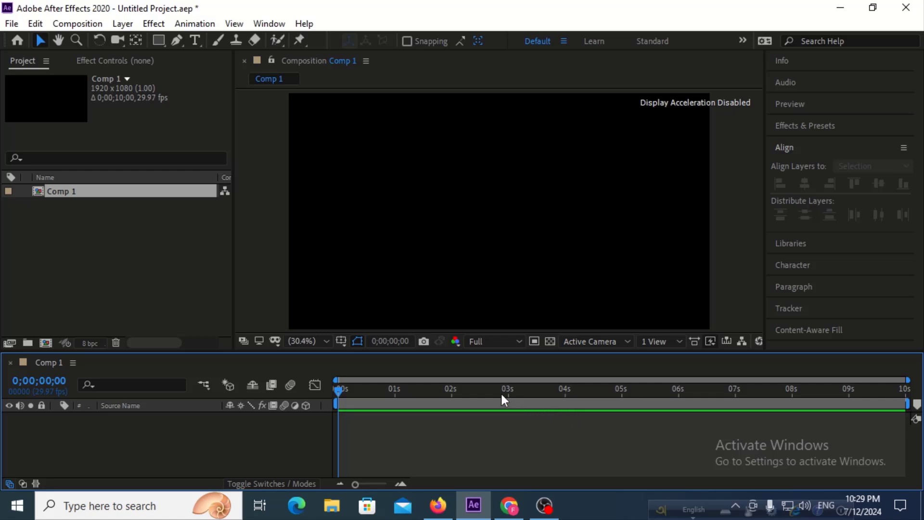
Add a shape layer and draw a wide white rectangle across the middle of the composition, then deselect and collapse the layer.
right_click(178, 438)
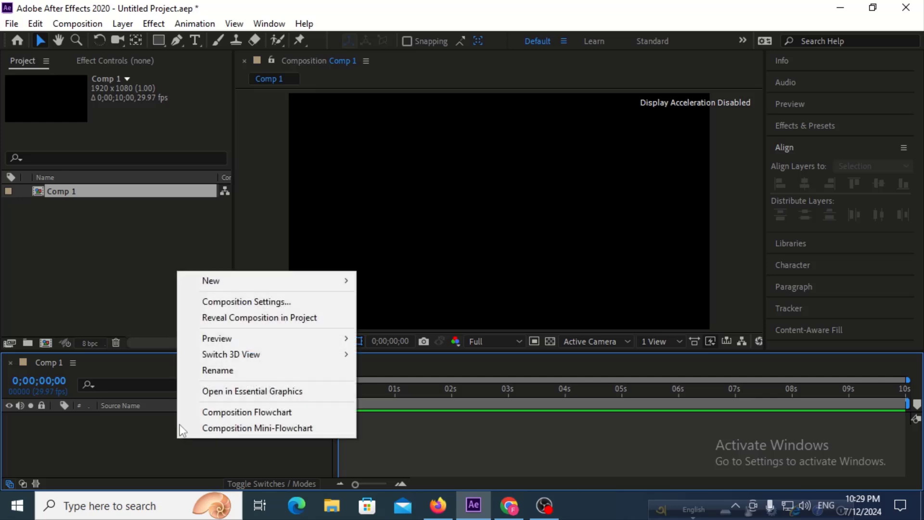
mouse_move(322, 282)
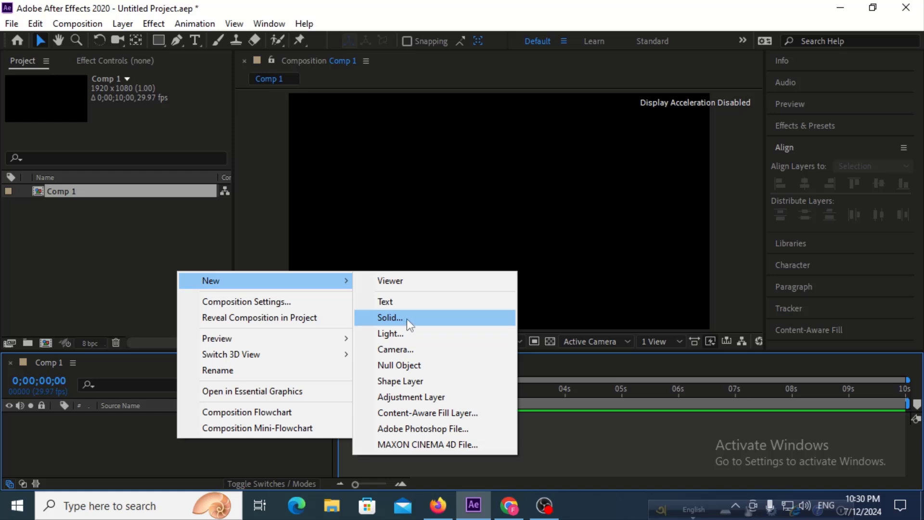
click(409, 386)
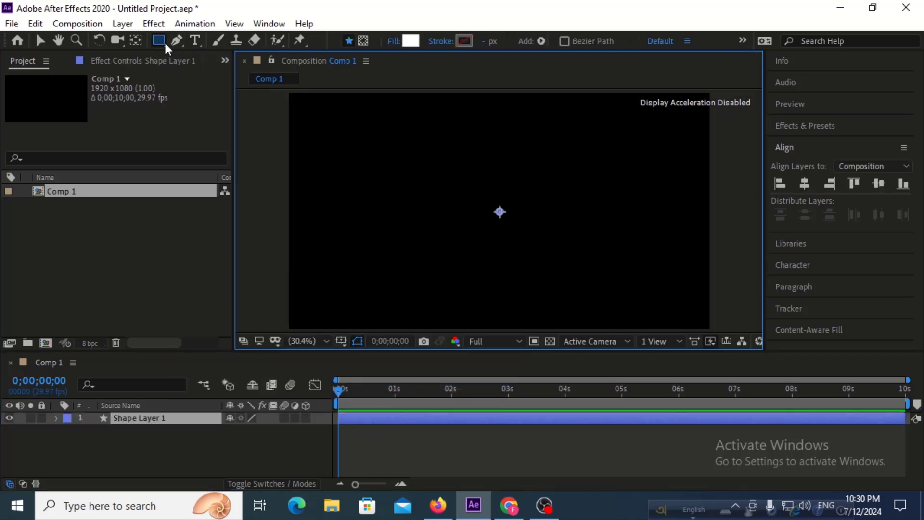
drag(399, 185, 613, 261)
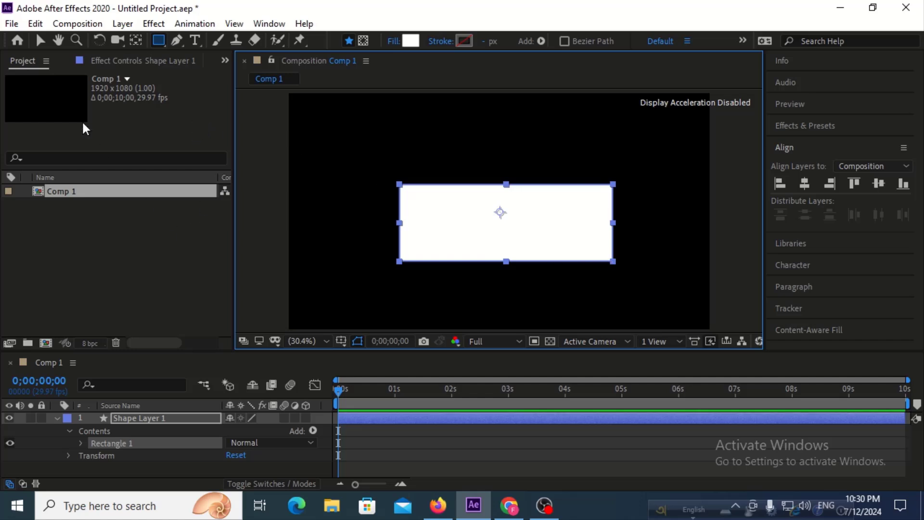
click(43, 42)
click(97, 291)
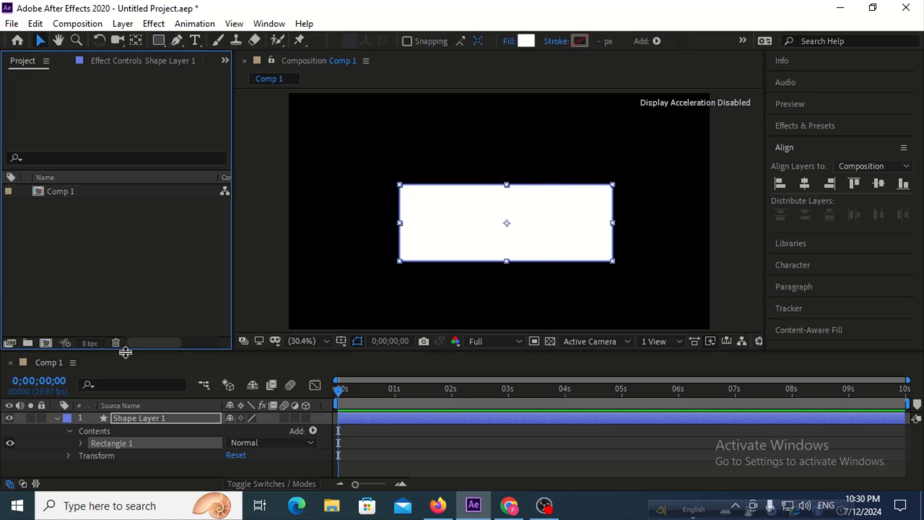
click(57, 417)
click(85, 454)
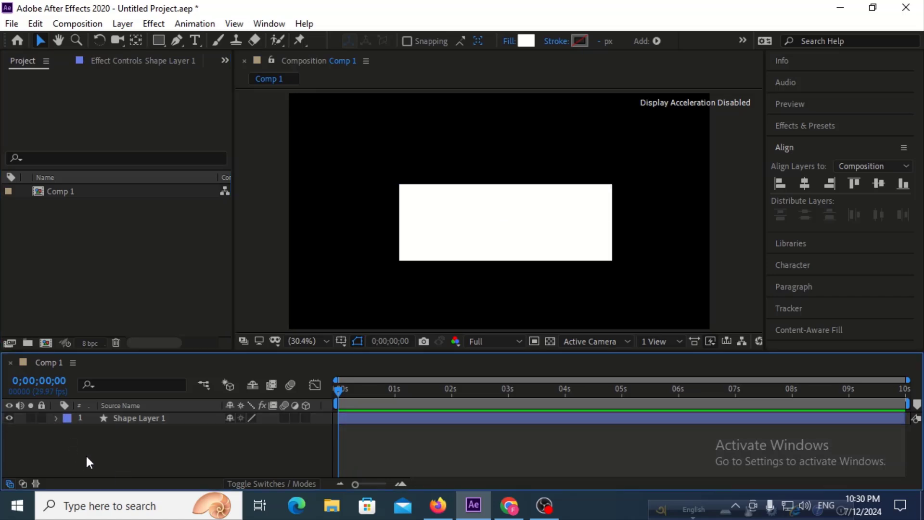
Center the anchor point of Shape Layer 1 within its rectangle.
click(123, 418)
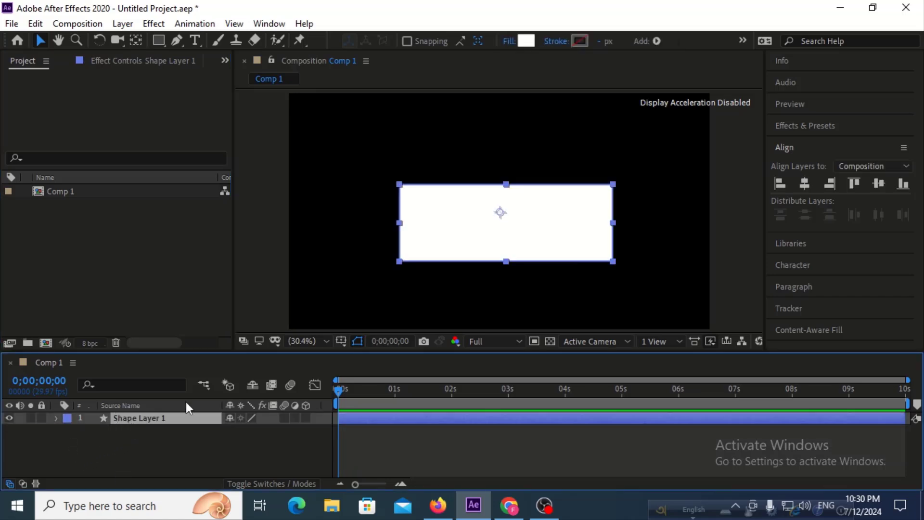
click(136, 41)
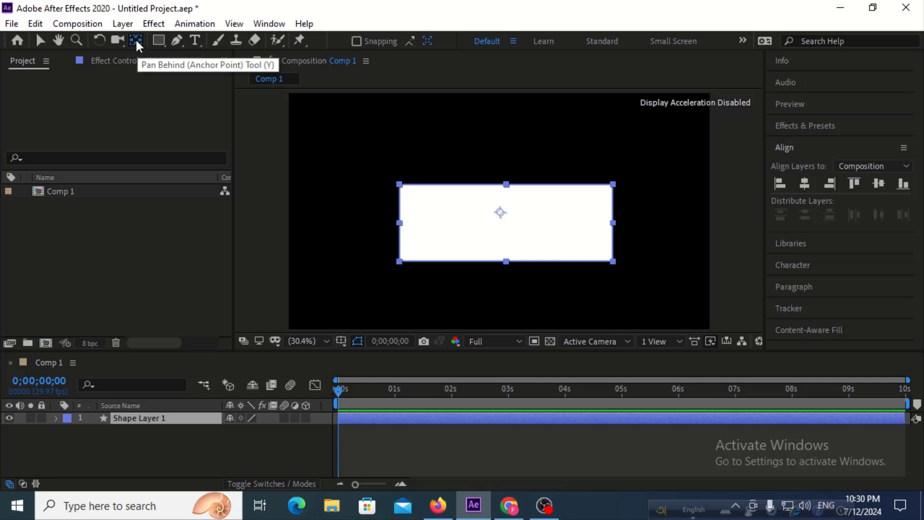
key(ctrl+alt+Home)
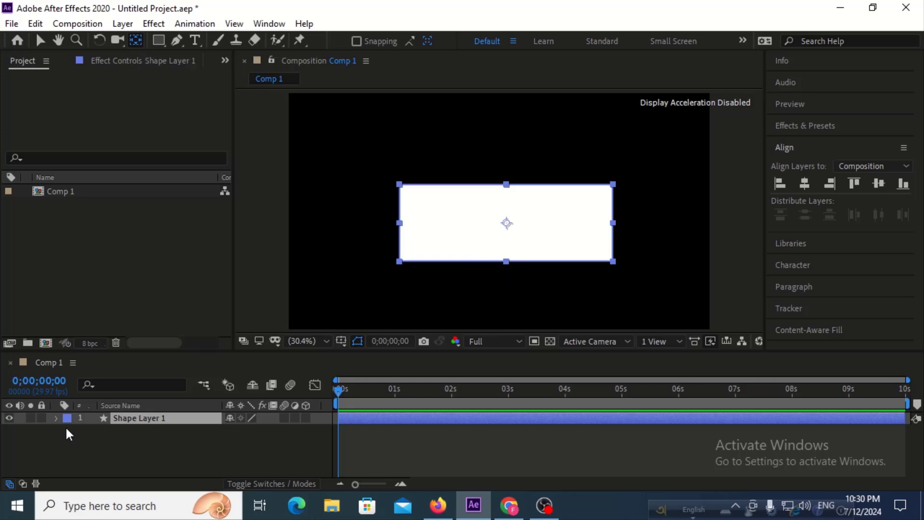
Add a Wiggle Paths operator to the contents of Shape Layer 1.
click(56, 418)
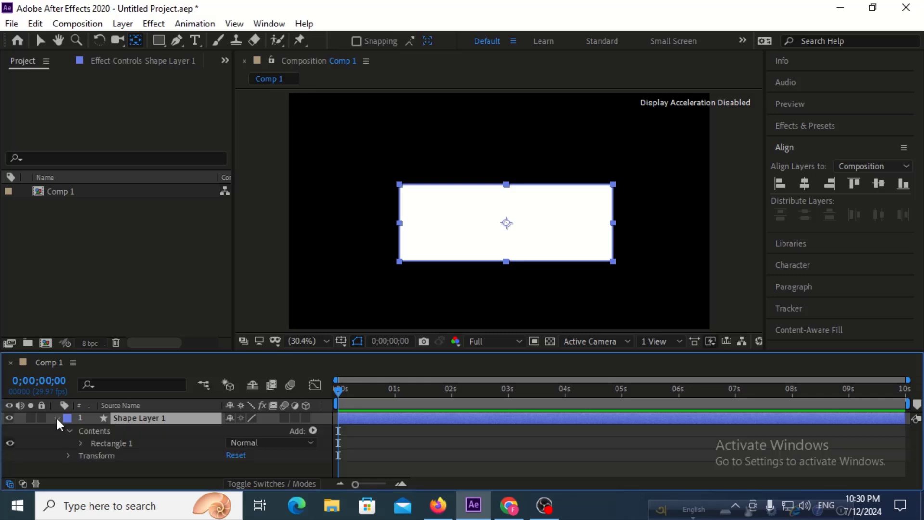
click(68, 430)
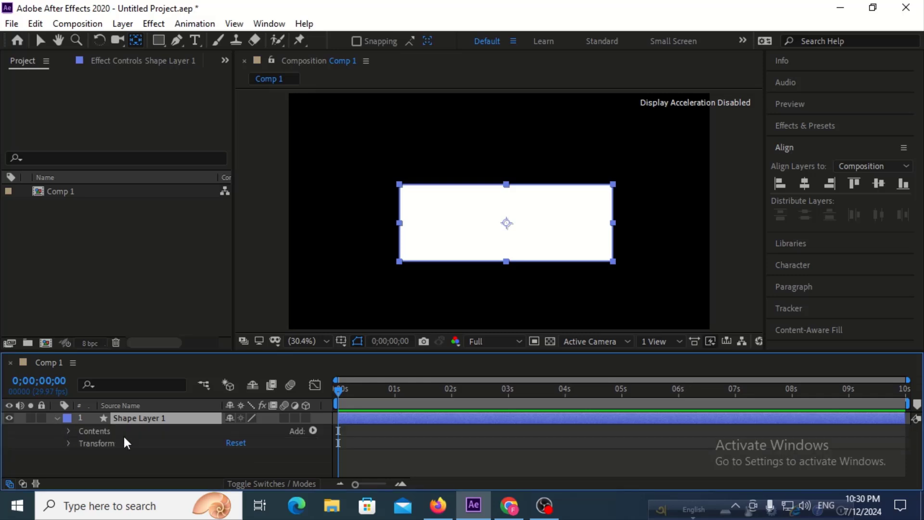
click(313, 430)
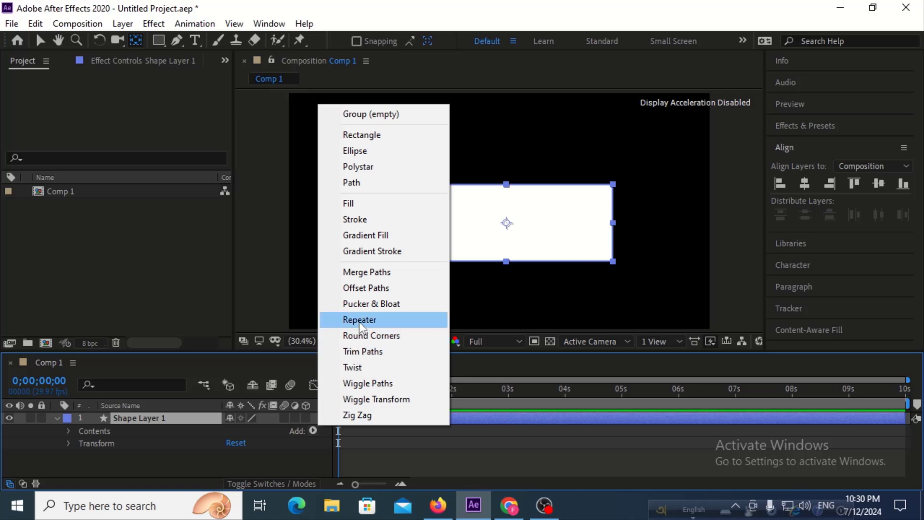
click(368, 384)
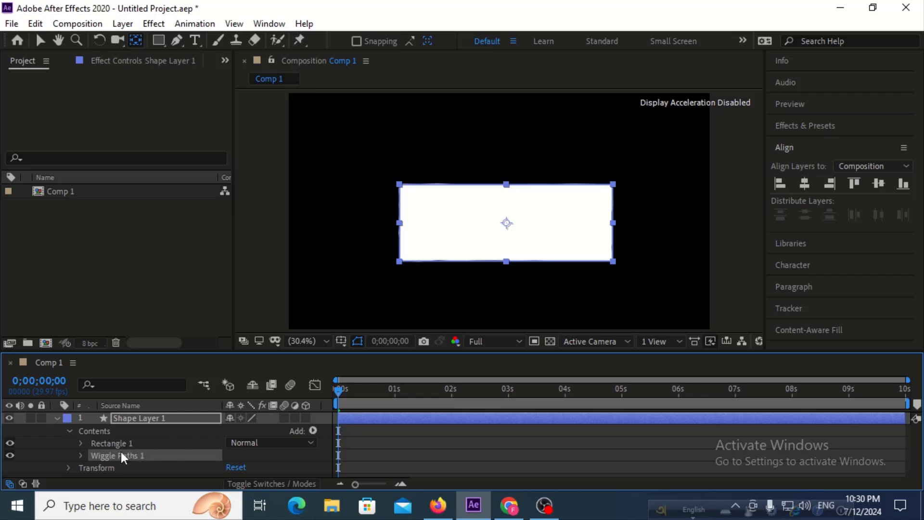
Set the Wiggle Paths size to 66 and its points to Smooth.
click(80, 455)
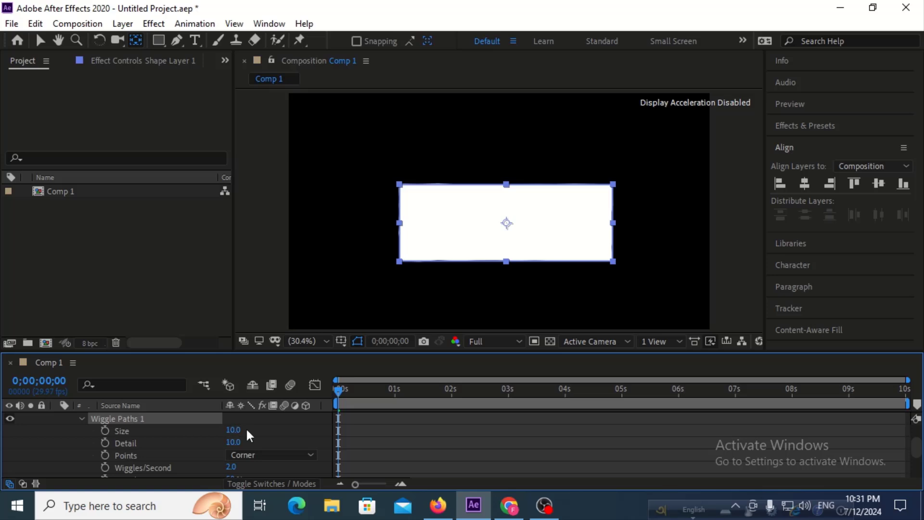
click(284, 430)
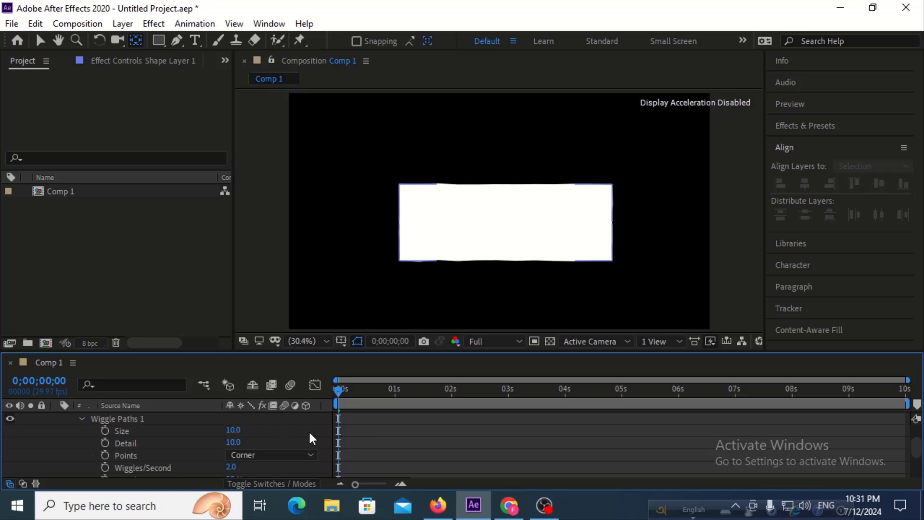
drag(234, 430, 270, 428)
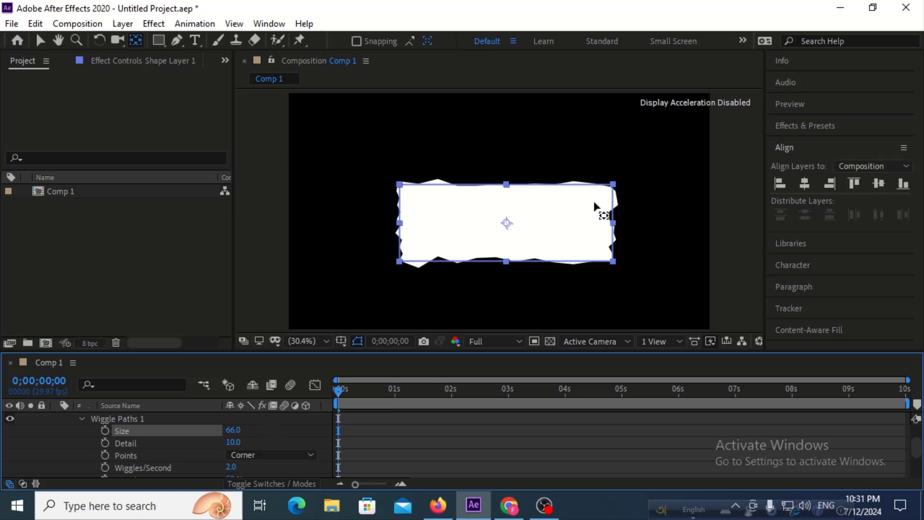
click(265, 455)
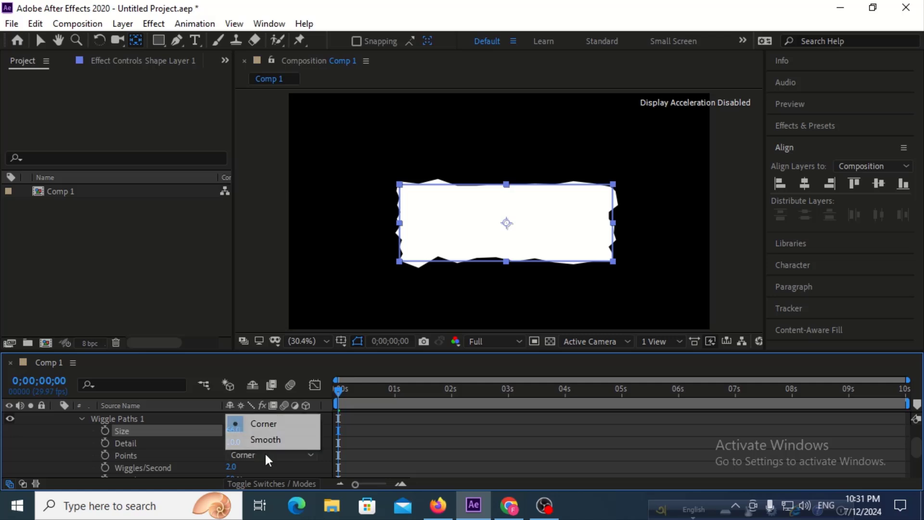
click(268, 439)
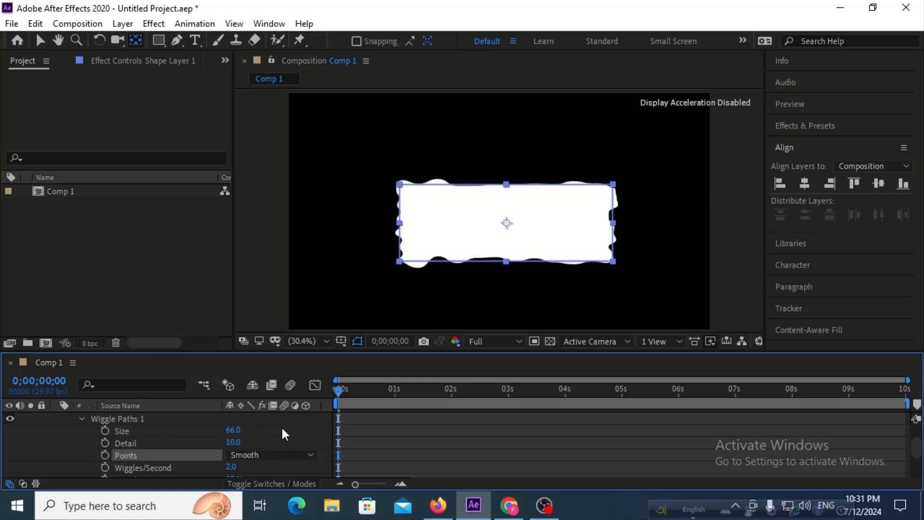
click(282, 426)
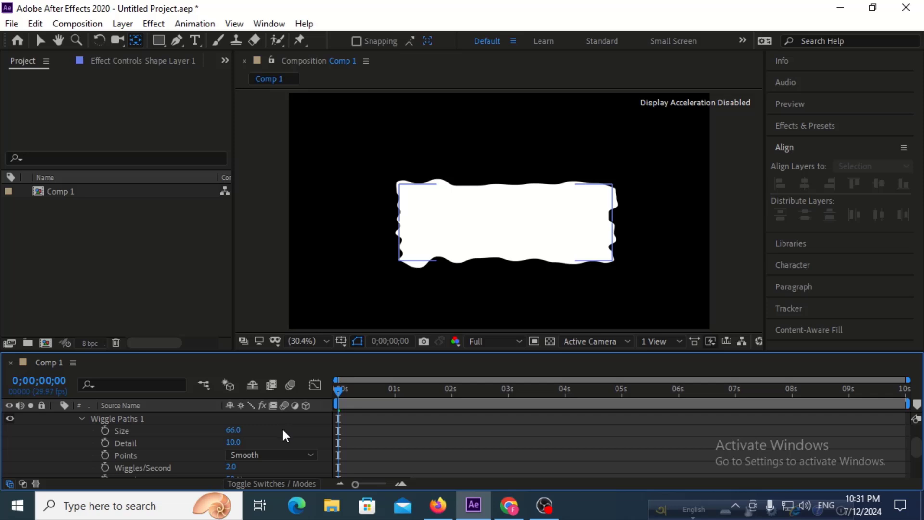
Preview the wiggle animation and set the Wiggle Paths detail to 33, checking the effect in playback.
key(space)
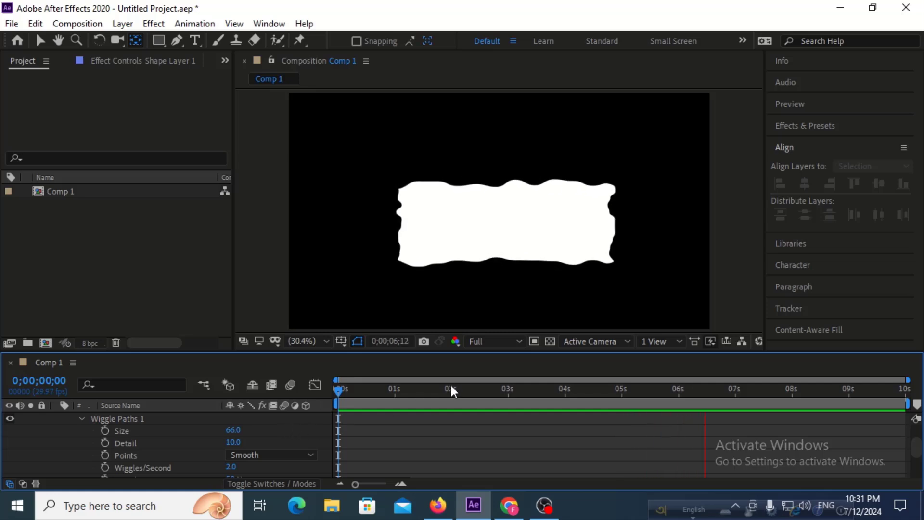
key(space)
drag(452, 390, 407, 387)
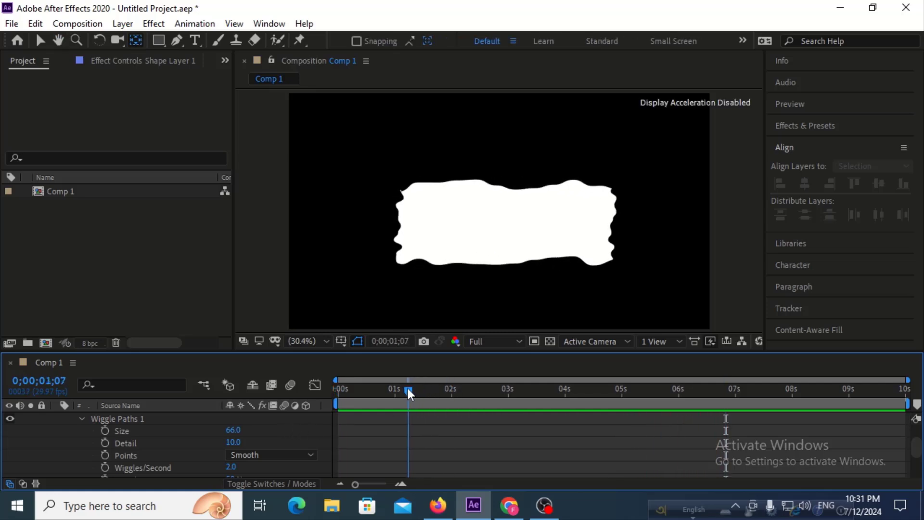
drag(236, 443, 244, 442)
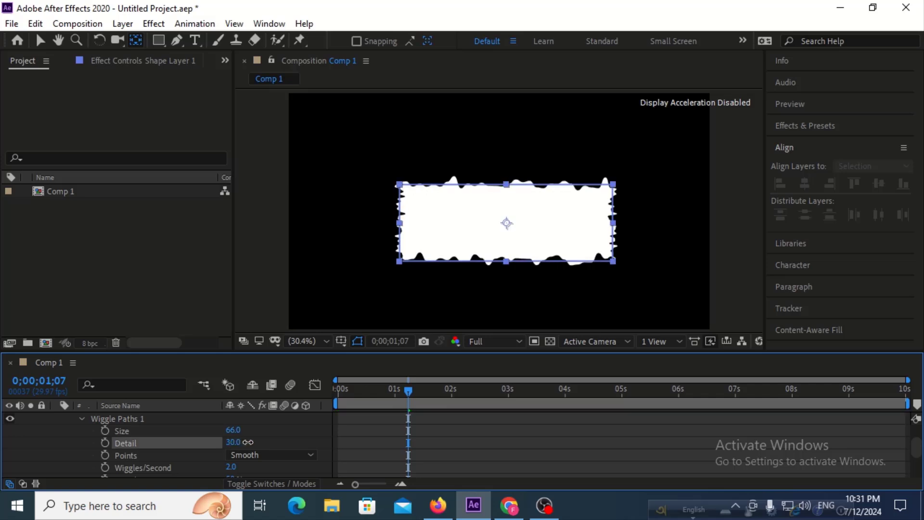
key(space)
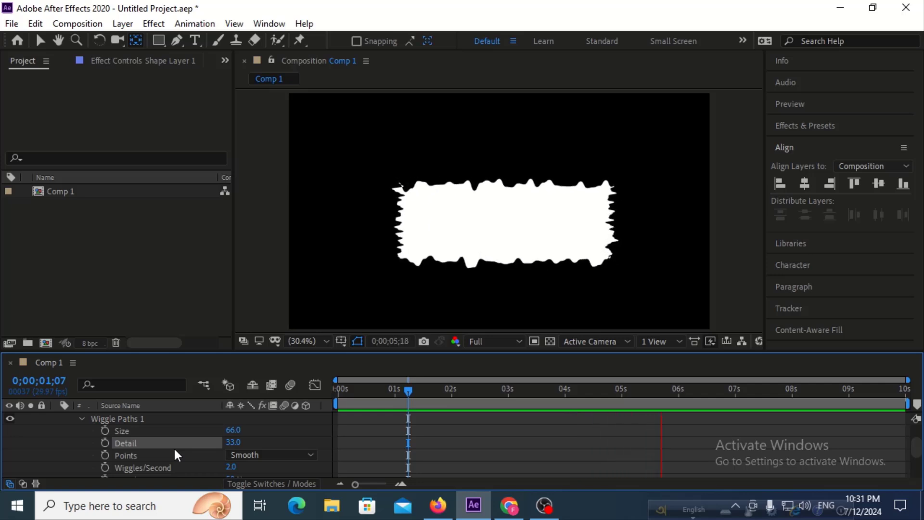
key(space)
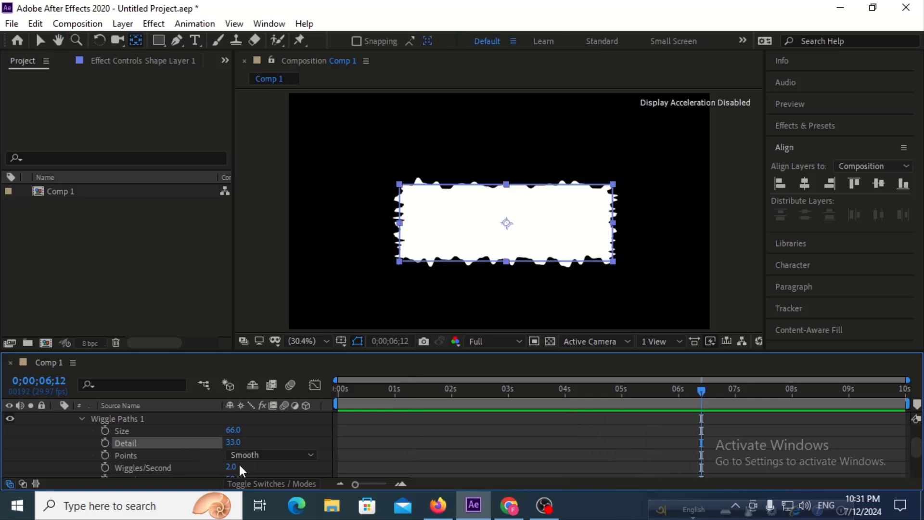
Try 15 wiggles per second on the Wiggle Paths operator with a preview, and return the rate to 2.
drag(232, 467, 242, 467)
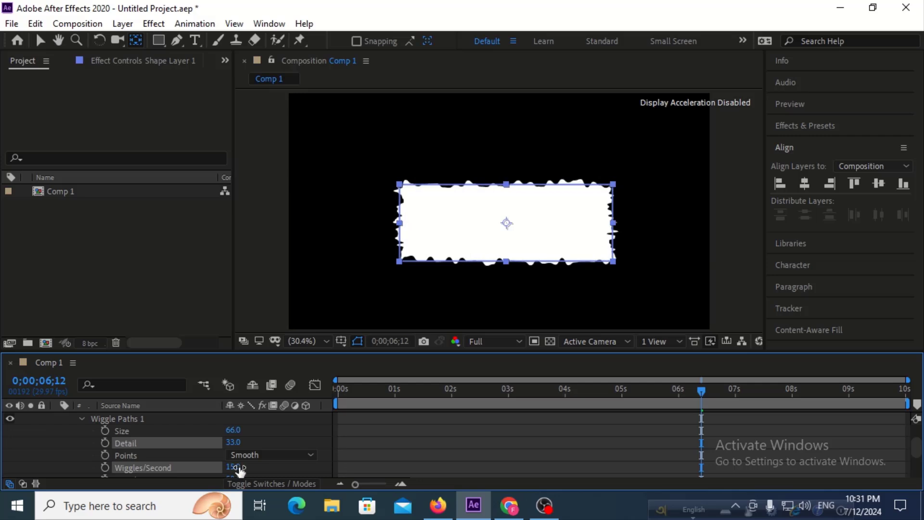
key(space)
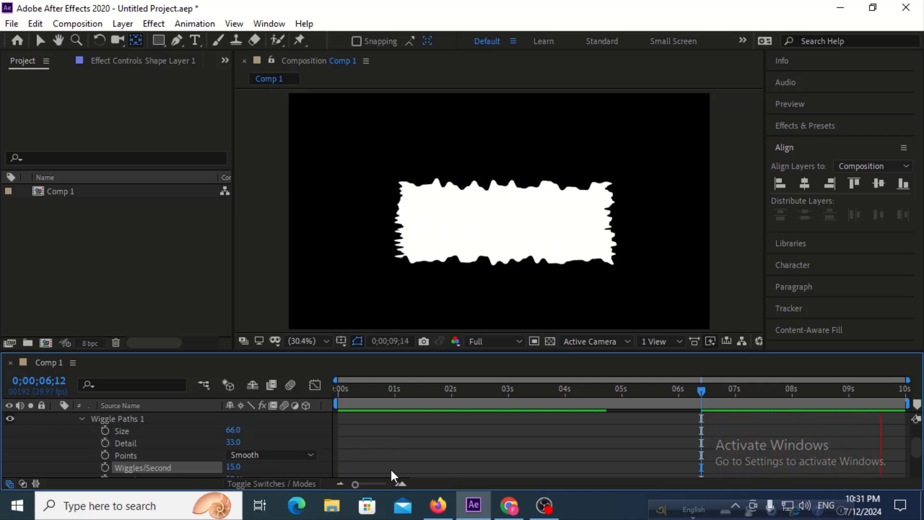
key(space)
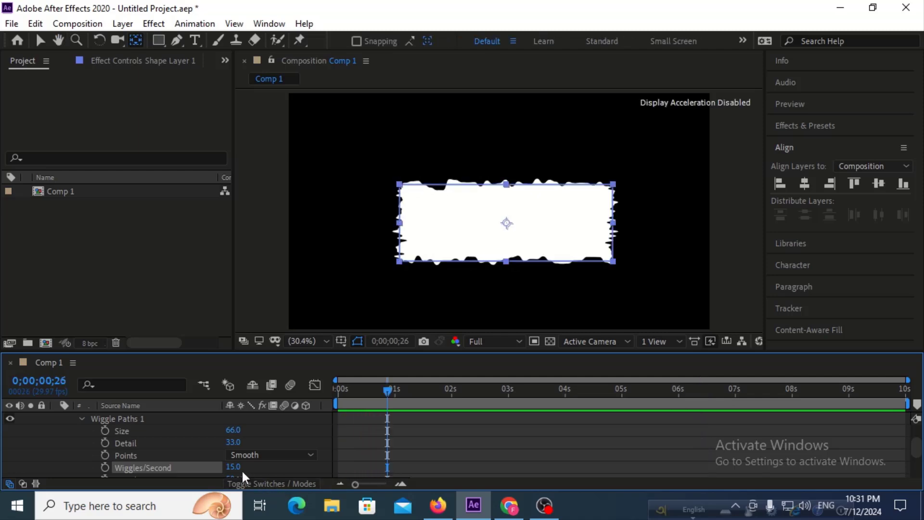
mouse_move(234, 467)
mouse_down()
mouse_move(221, 474)
mouse_move(233, 475)
mouse_up()
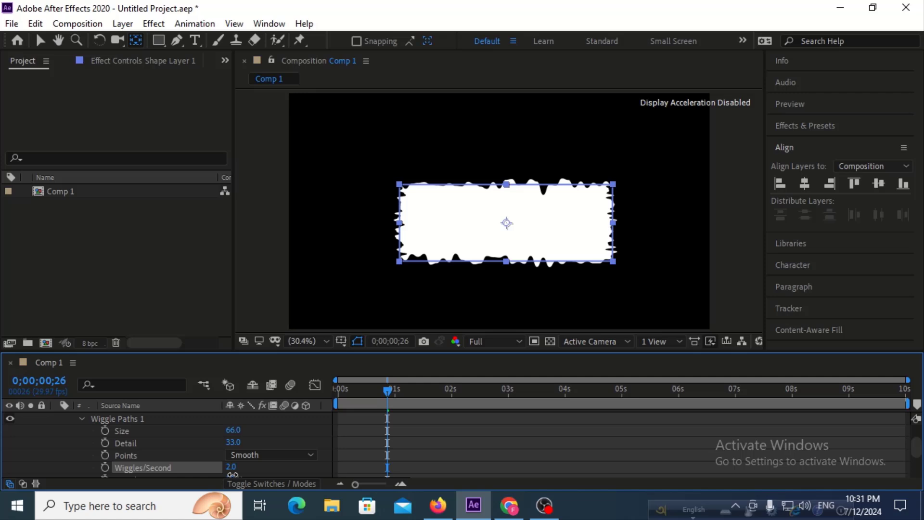
Preview the wiggle, set the Wiggle Paths size to 56 and detail to 7, and play the animation again.
key(space)
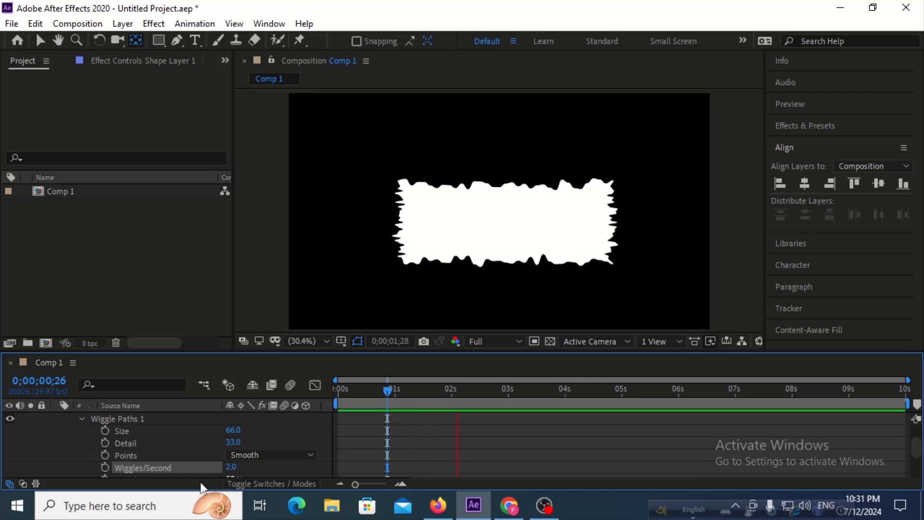
key(space)
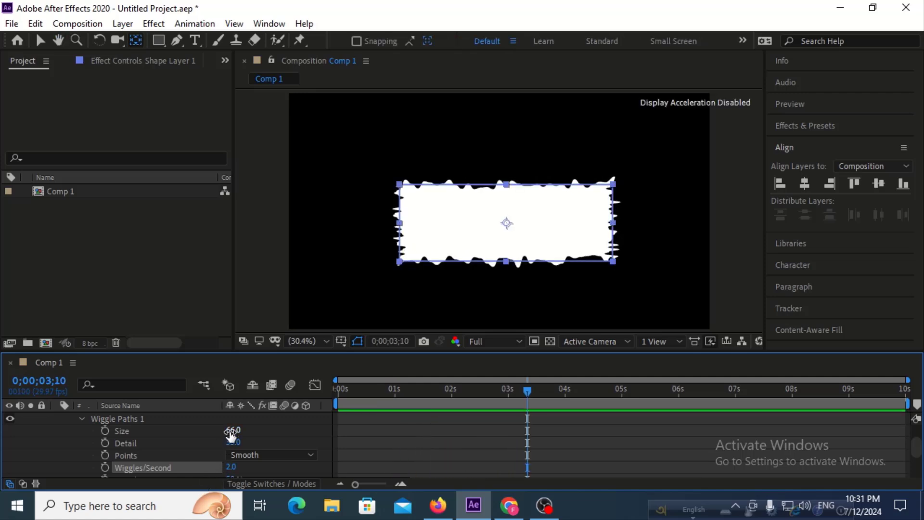
drag(231, 430, 218, 446)
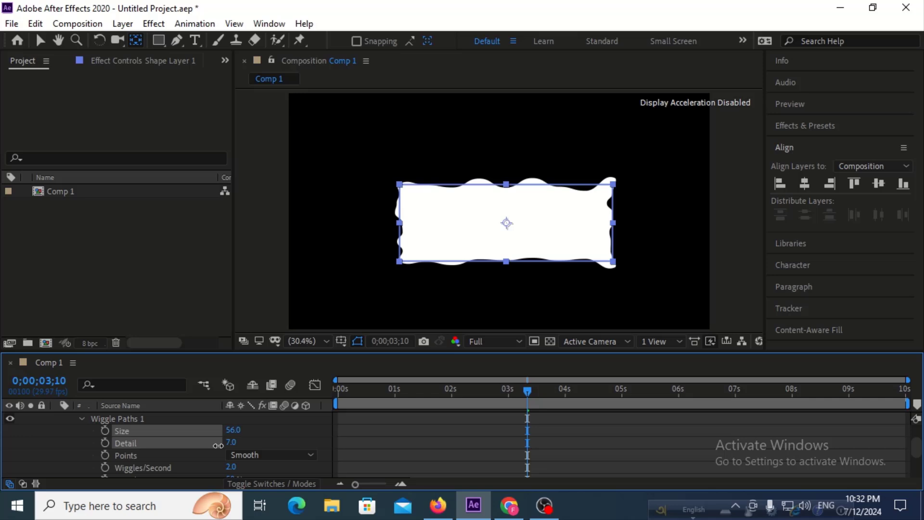
key(space)
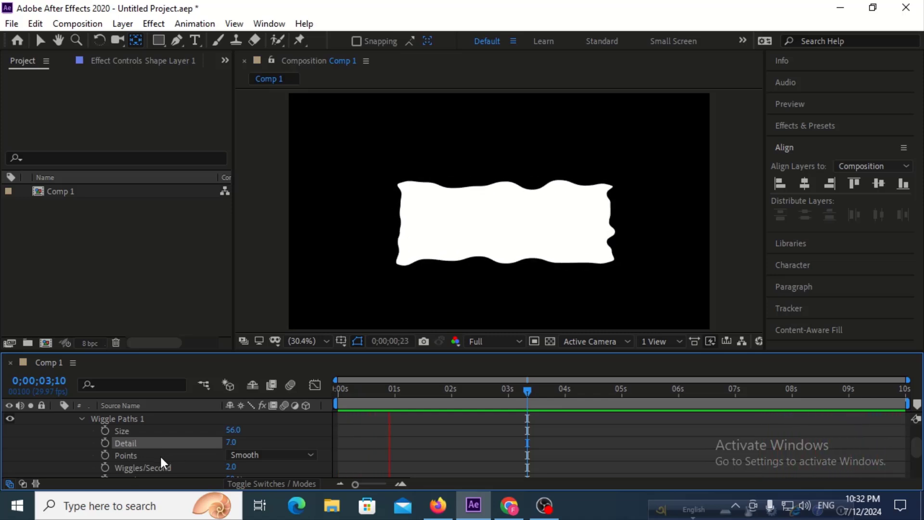
key(space)
Try a Wiggle Paths correlation of 77% with a preview, and reset the correlation to its default.
scroll(164, 457, down, 1)
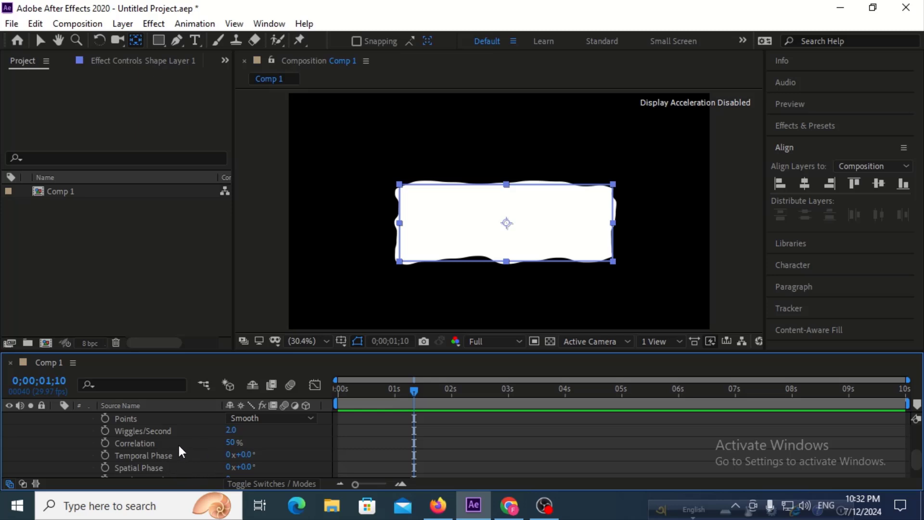
drag(233, 442, 249, 442)
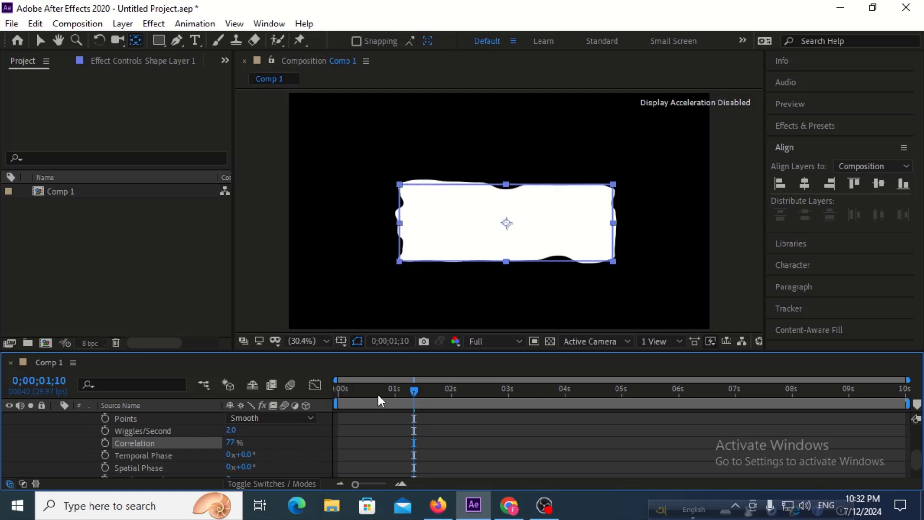
key(space)
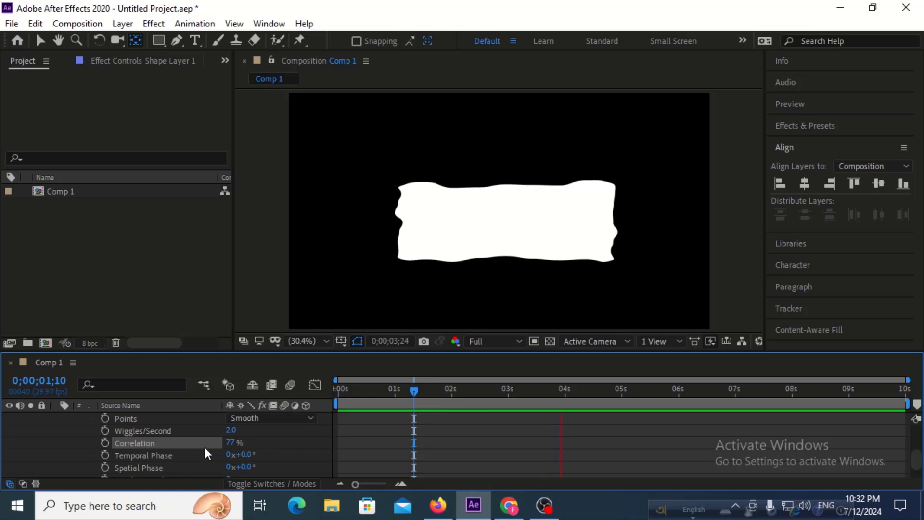
key(space)
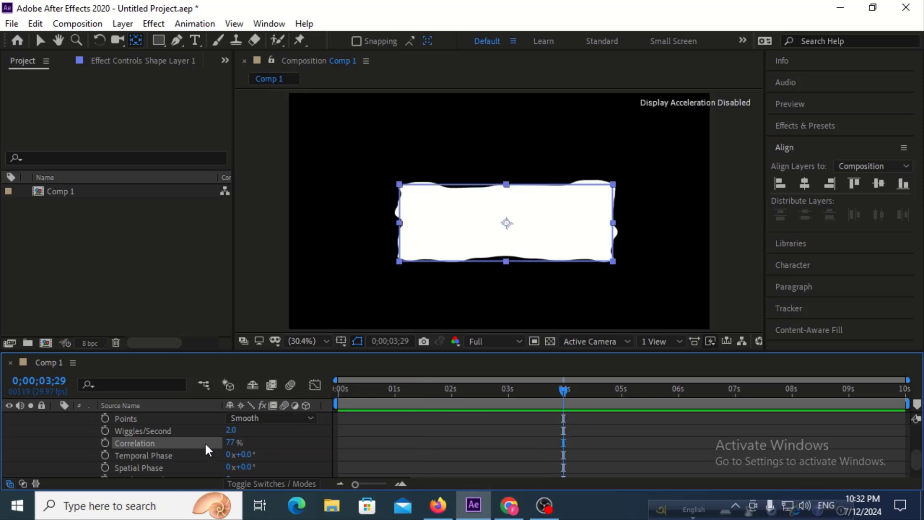
right_click(206, 444)
click(253, 371)
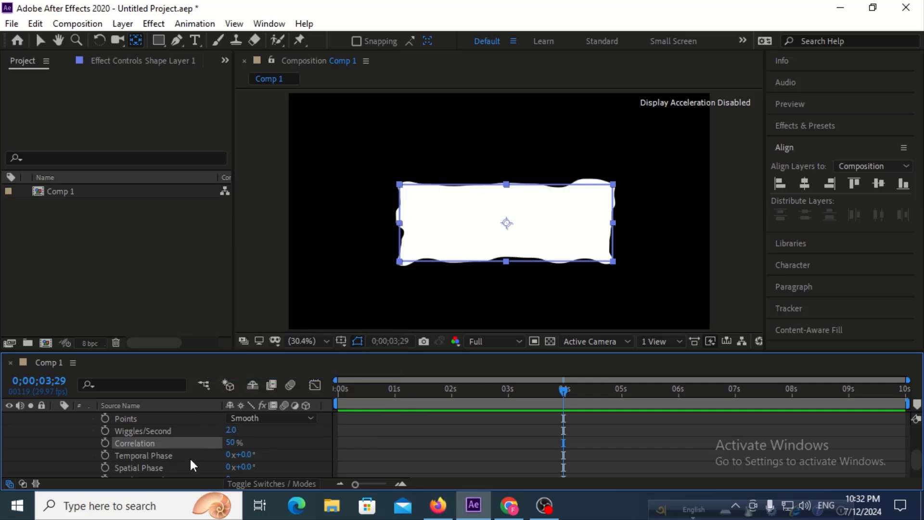
Try a temporal phase of 50° on the Wiggle Paths operator and preview the animation.
click(212, 456)
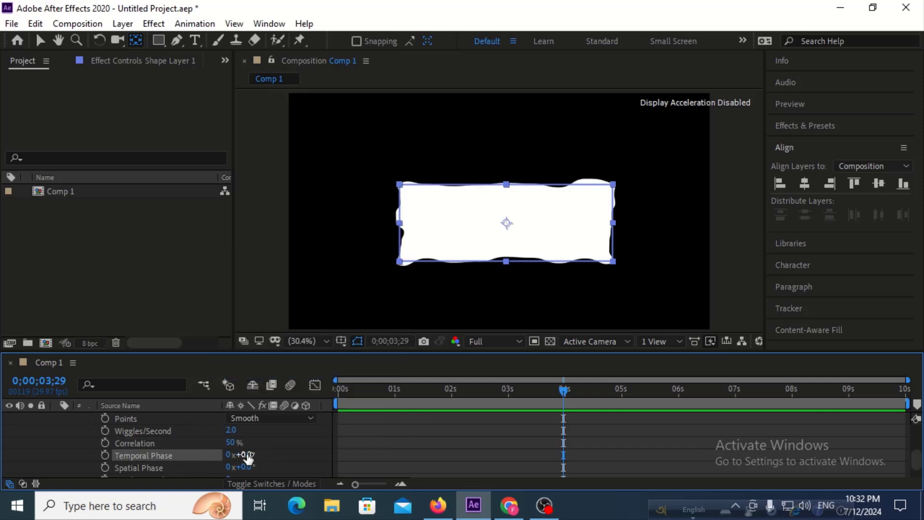
drag(247, 456, 282, 455)
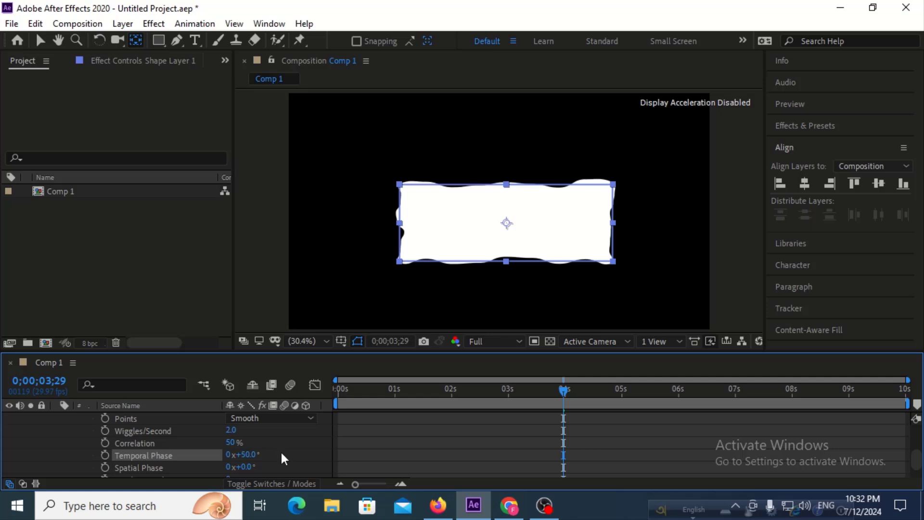
key(space)
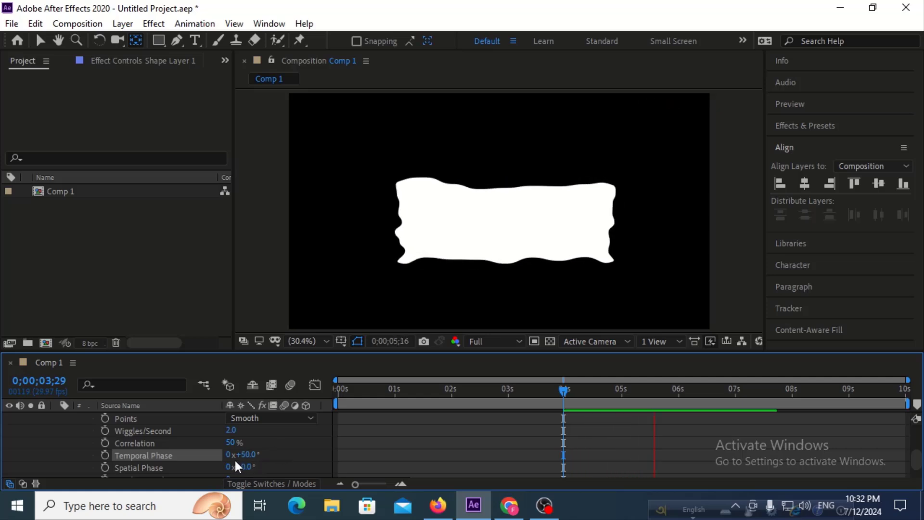
key(space)
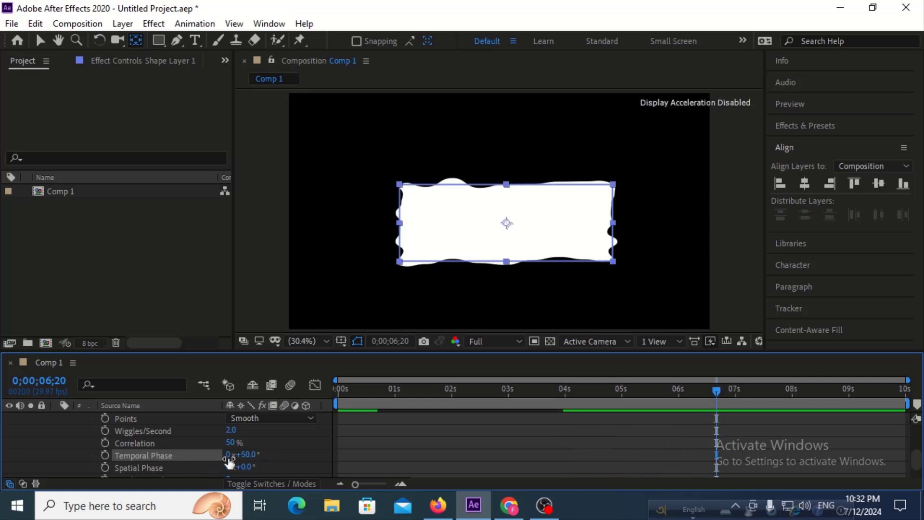
key(space)
key(space)
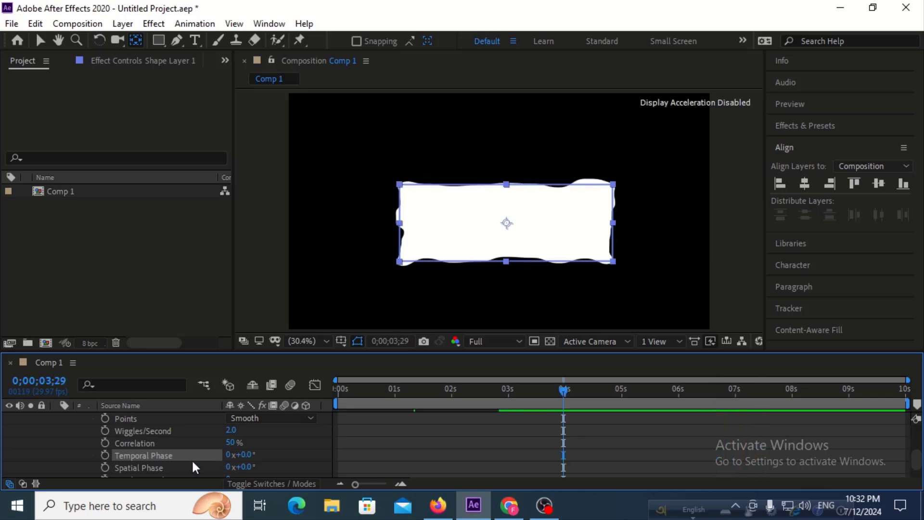
Set the Wiggle Paths random seed to 36 and preview the animation.
scroll(192, 462, down, 1)
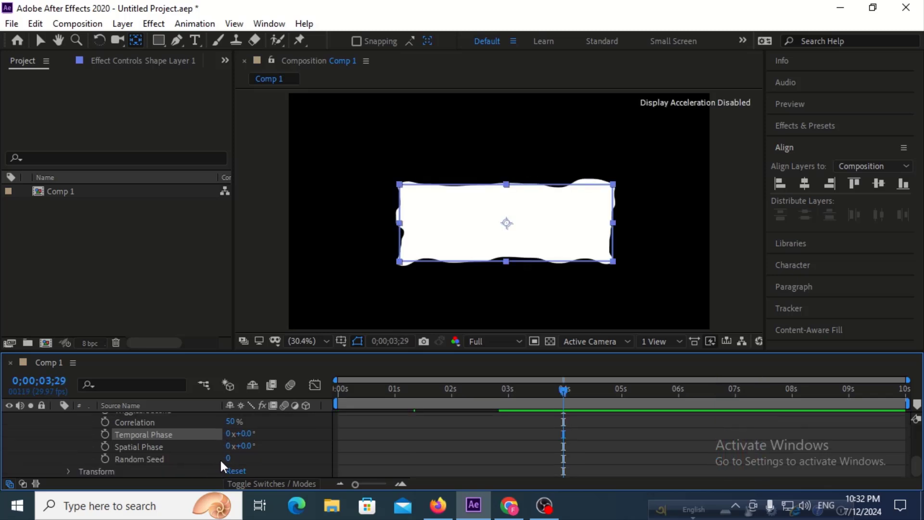
drag(227, 457, 253, 457)
key(space)
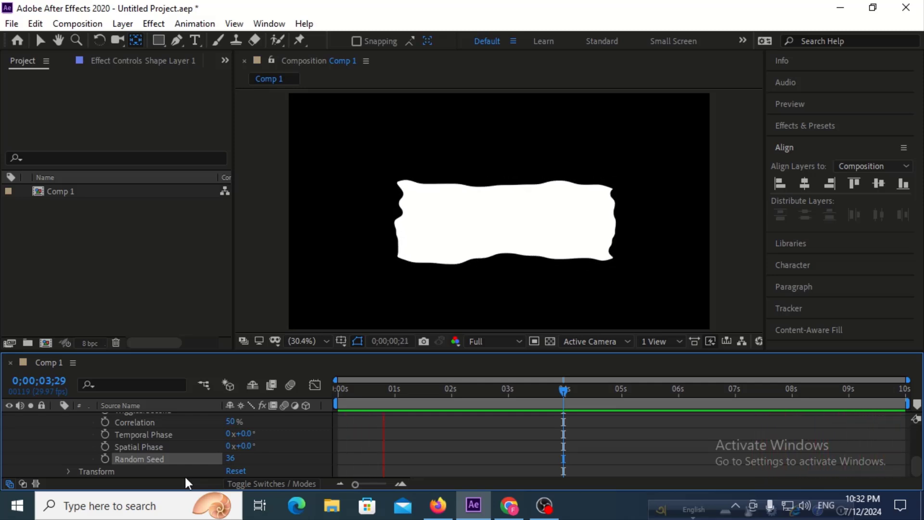
key(space)
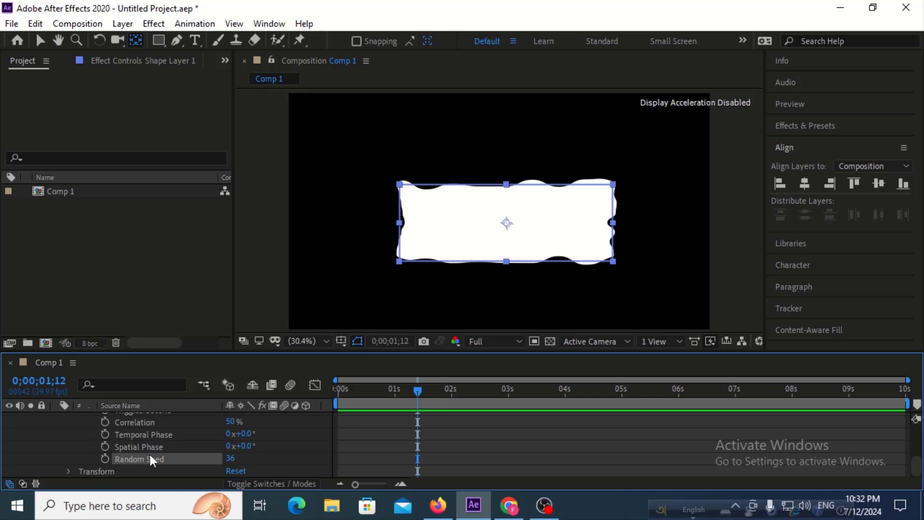
Delete Shape Layer 1 from the composition.
scroll(112, 461, up, 4)
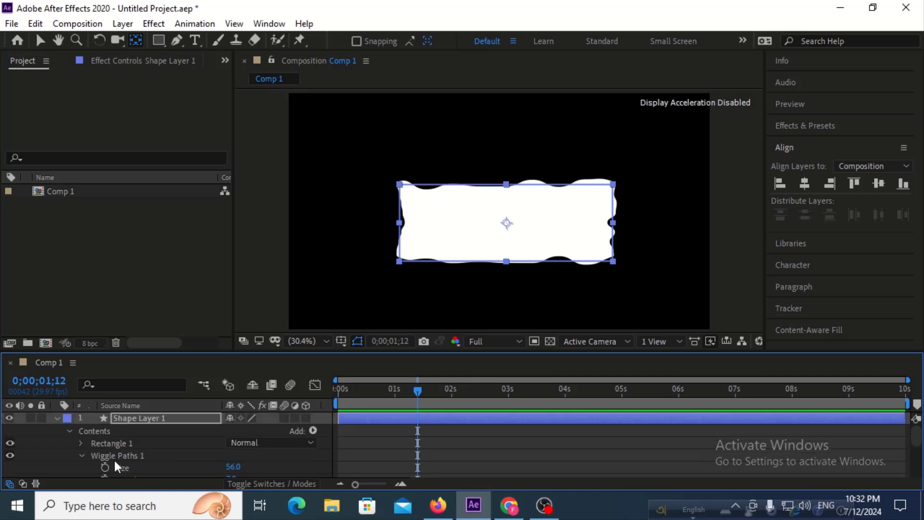
click(143, 421)
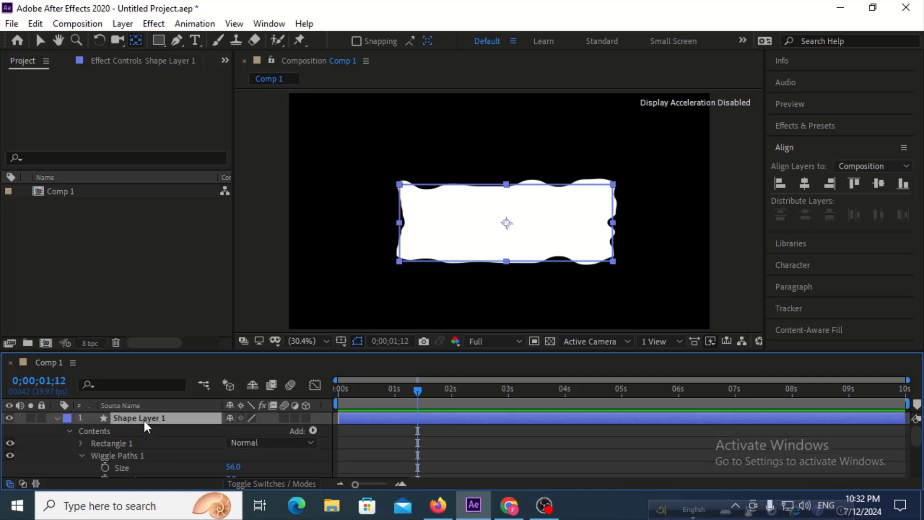
key(Delete)
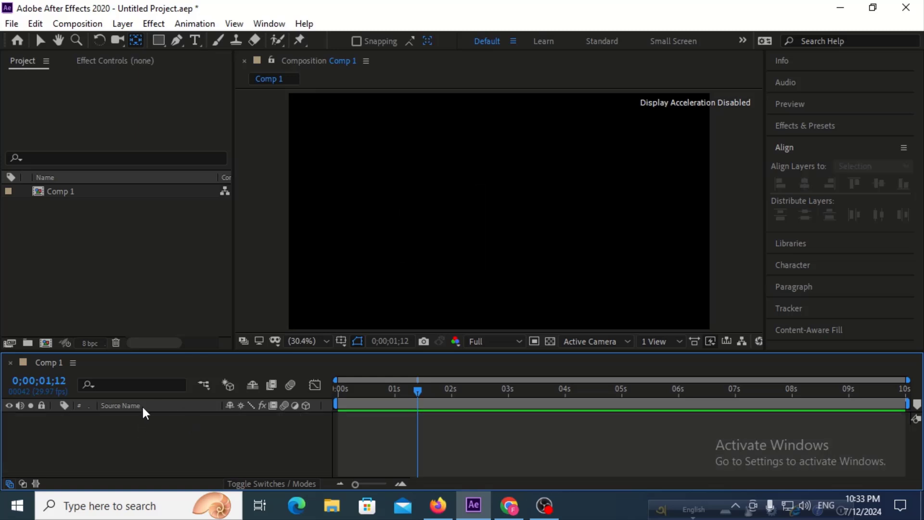
Draw a white rectangle covering the lower half of the frame and extending past its edges, and add Wiggle Paths to its shape layer.
click(158, 40)
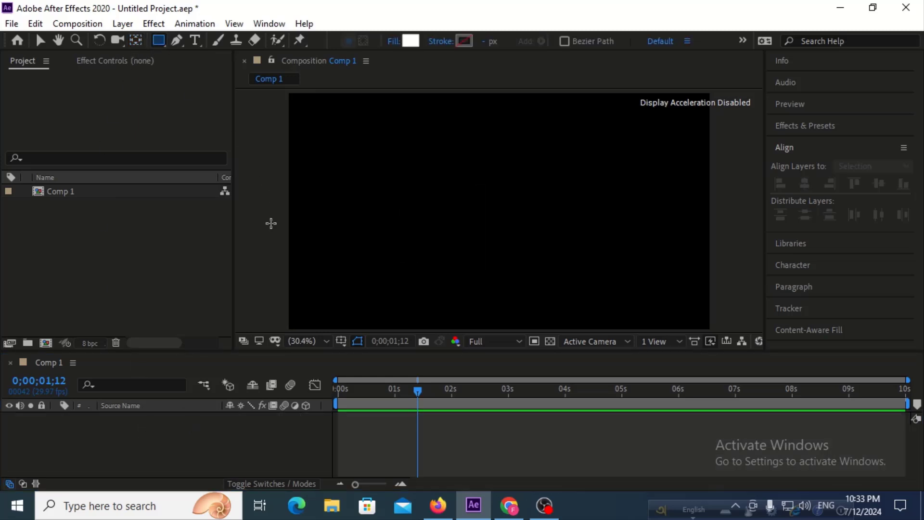
drag(268, 219, 741, 369)
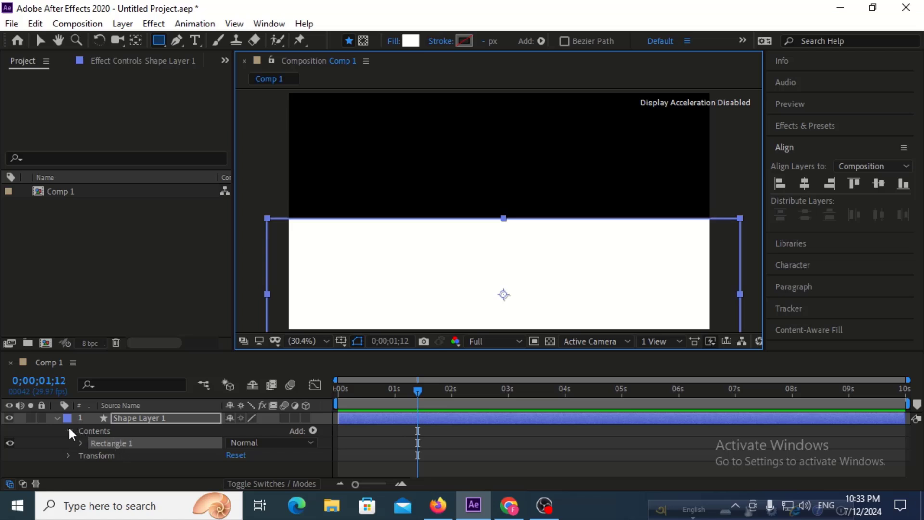
click(144, 418)
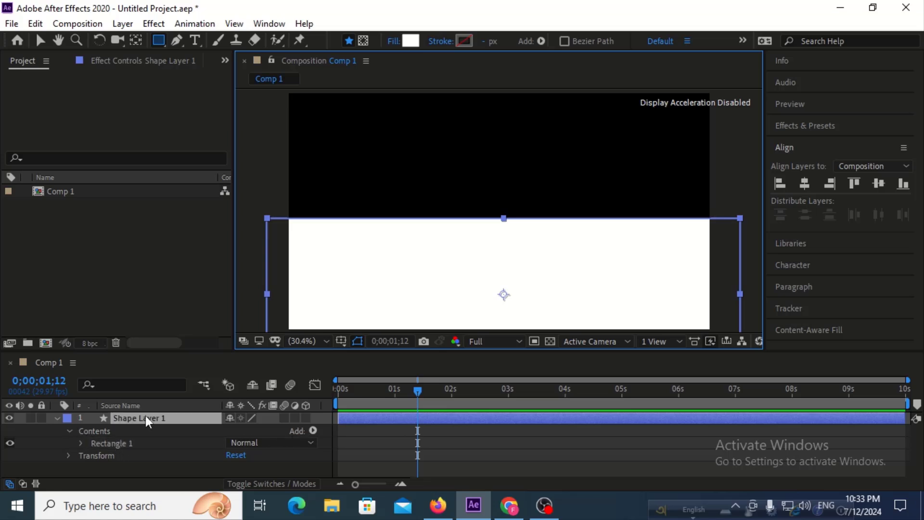
click(313, 431)
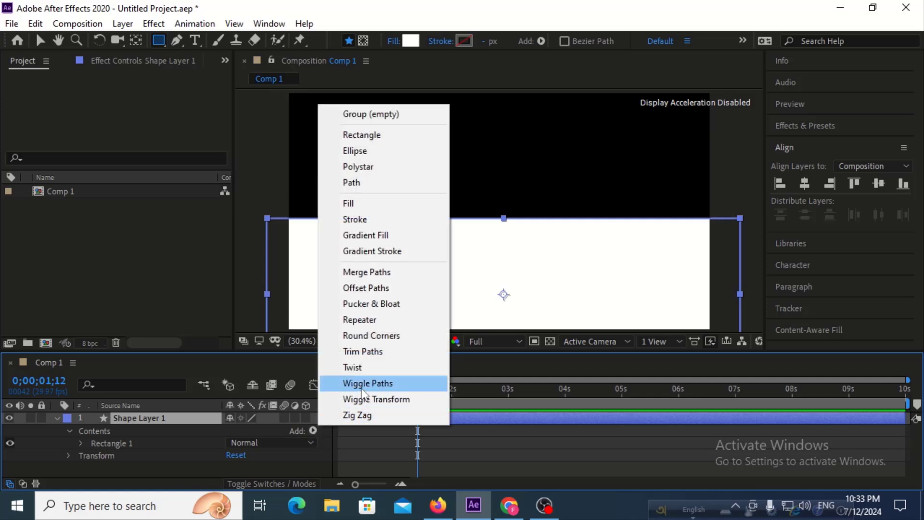
click(356, 385)
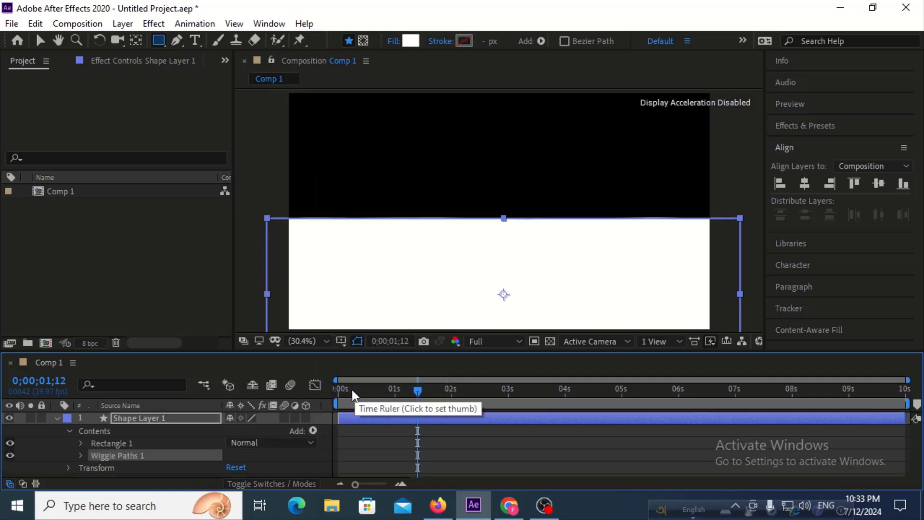
Set the Wiggle Paths size to 85 and its points to Smooth, and preview the animation from the start.
click(83, 459)
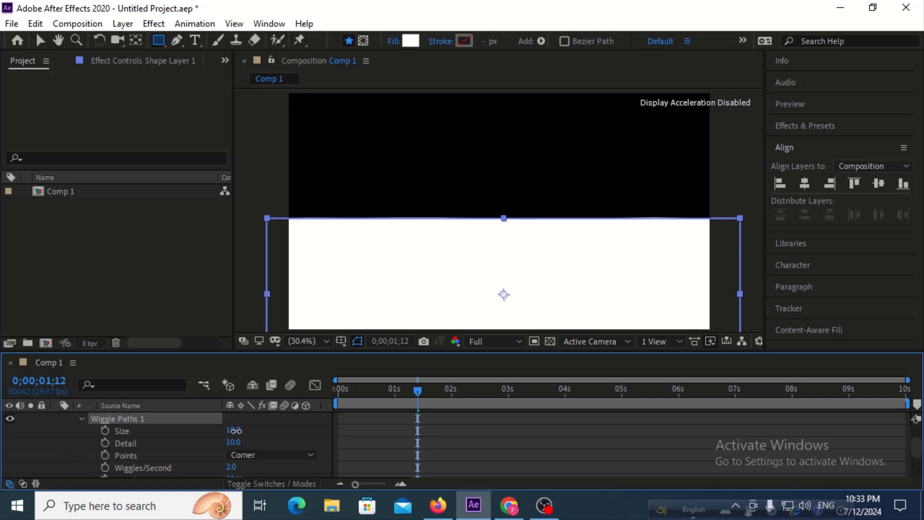
drag(234, 430, 287, 431)
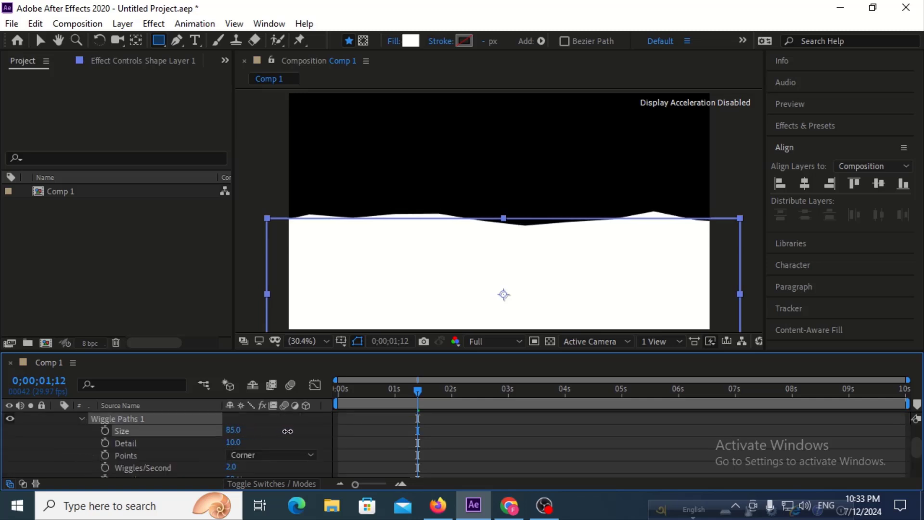
click(245, 454)
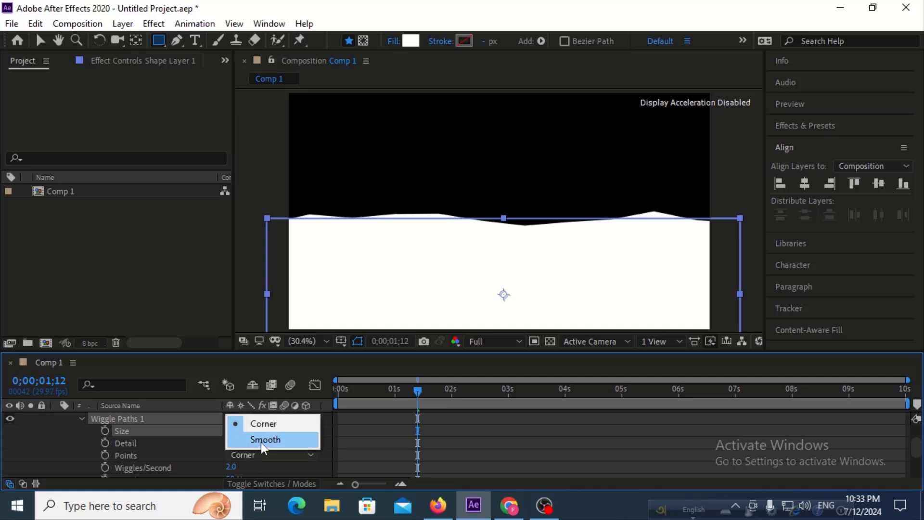
click(262, 440)
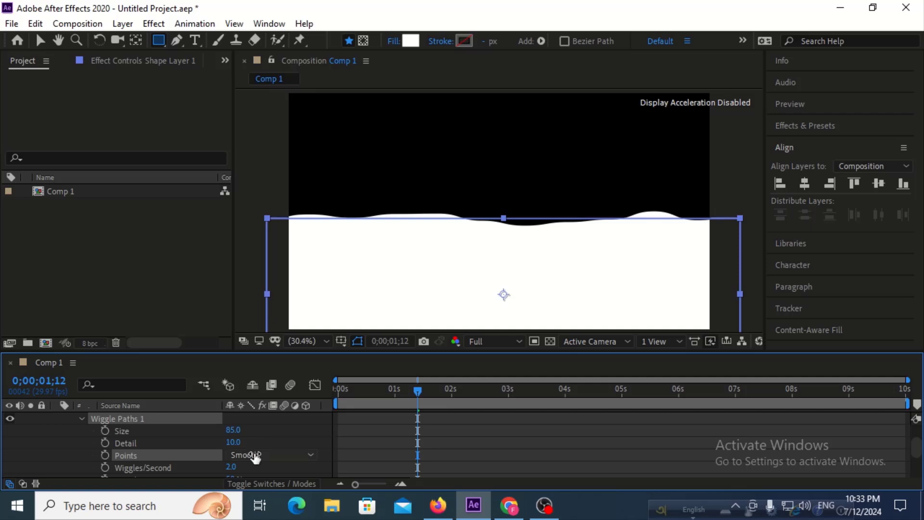
key(Home)
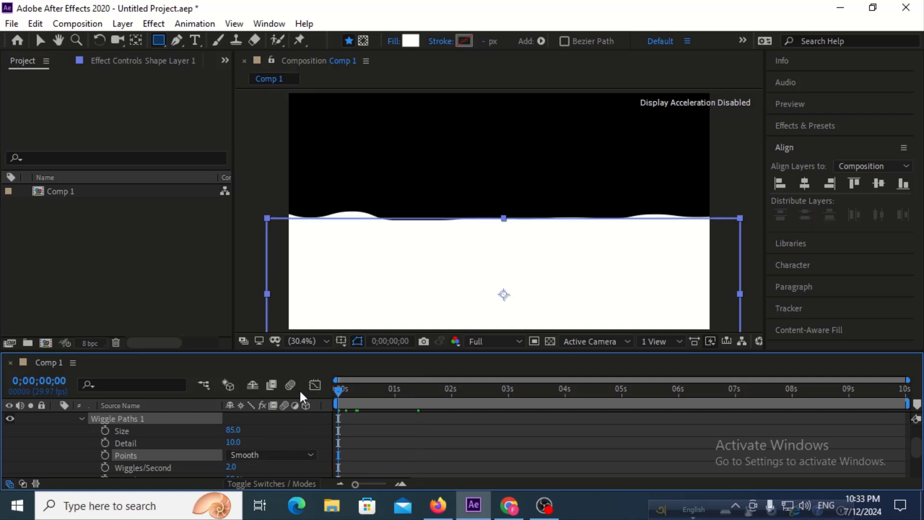
key(space)
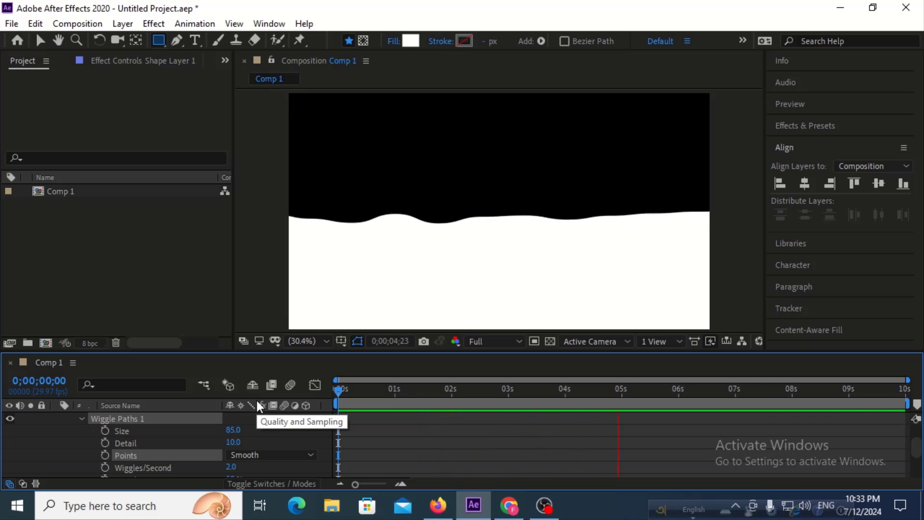
key(space)
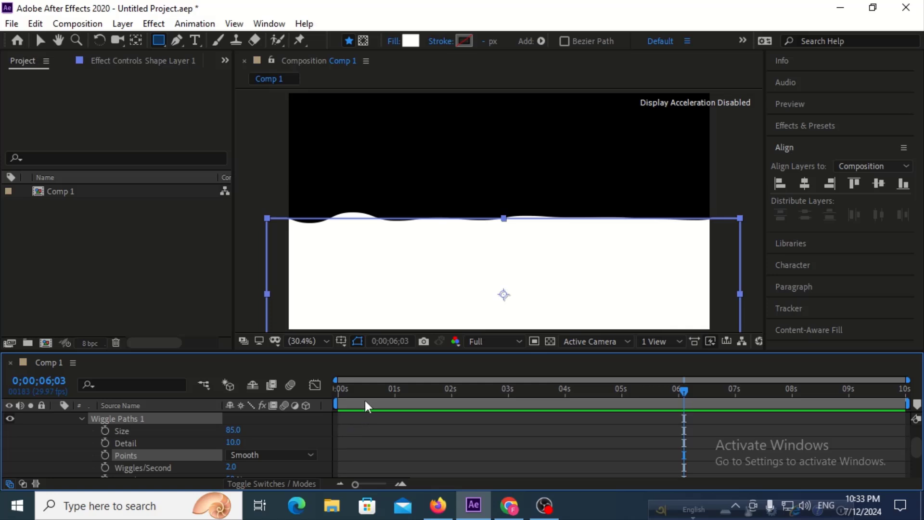
drag(368, 391, 317, 394)
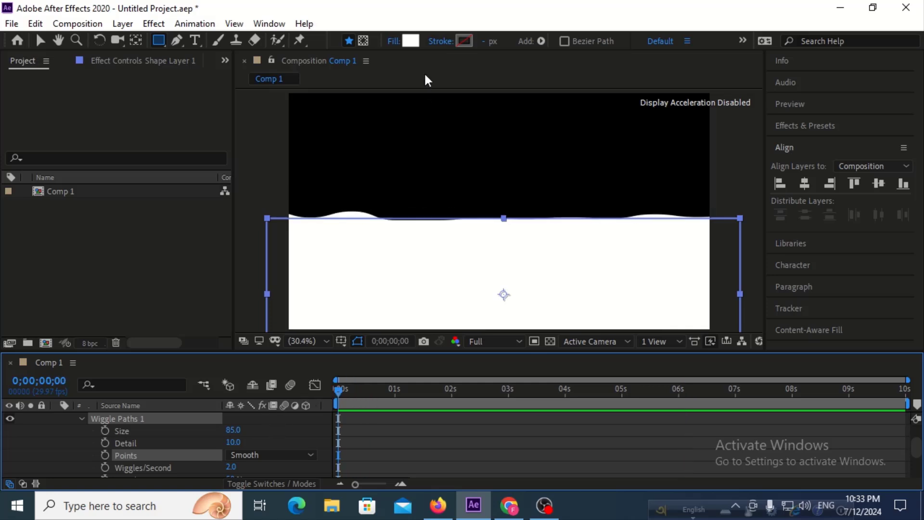
Change the rectangle's fill from white to blue #3583DC and preview the animated waves.
click(410, 42)
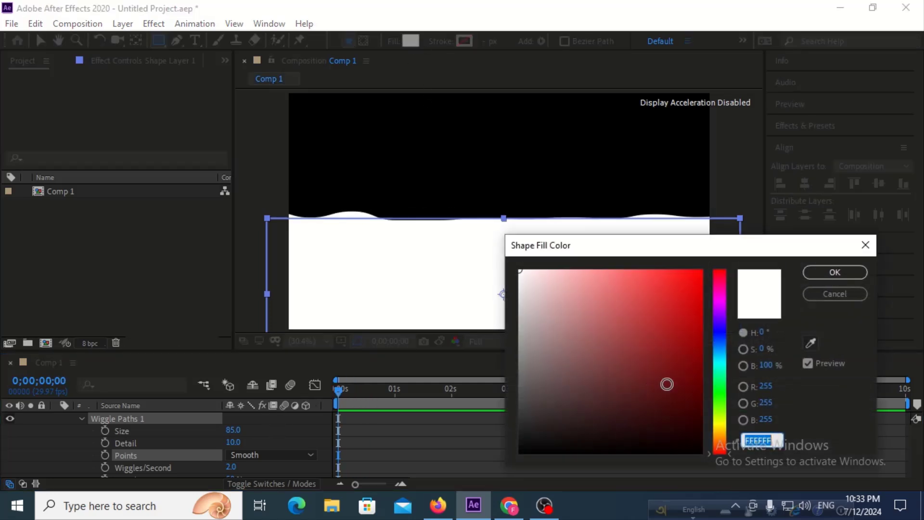
click(725, 342)
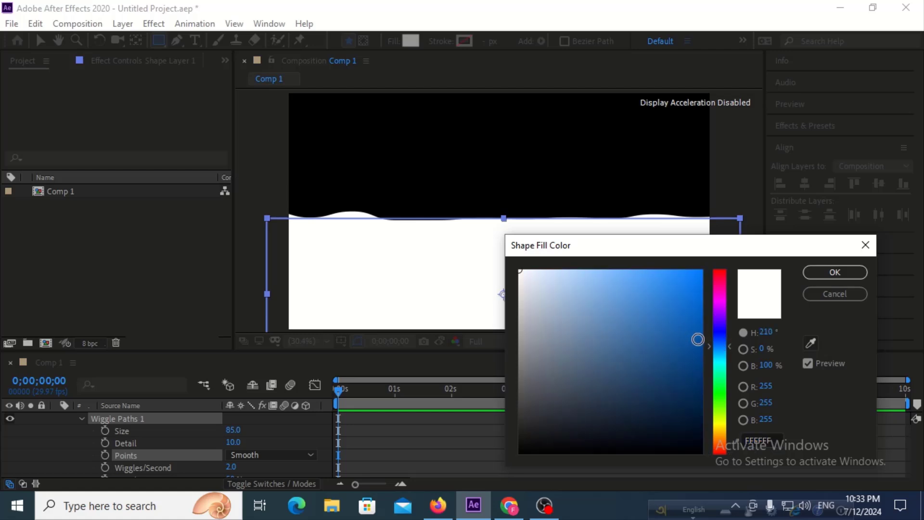
drag(724, 342, 723, 346)
mouse_move(660, 293)
mouse_down()
mouse_move(665, 270)
mouse_move(629, 268)
mouse_move(658, 293)
mouse_up()
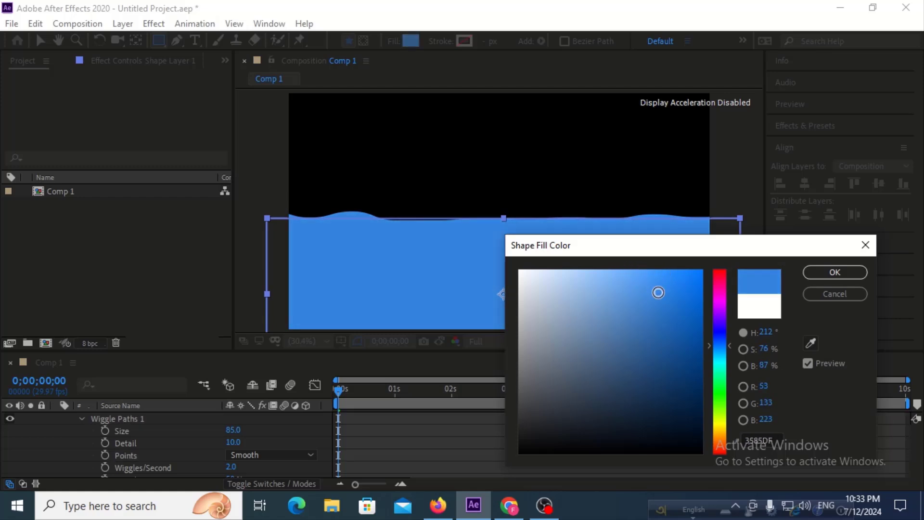
click(825, 273)
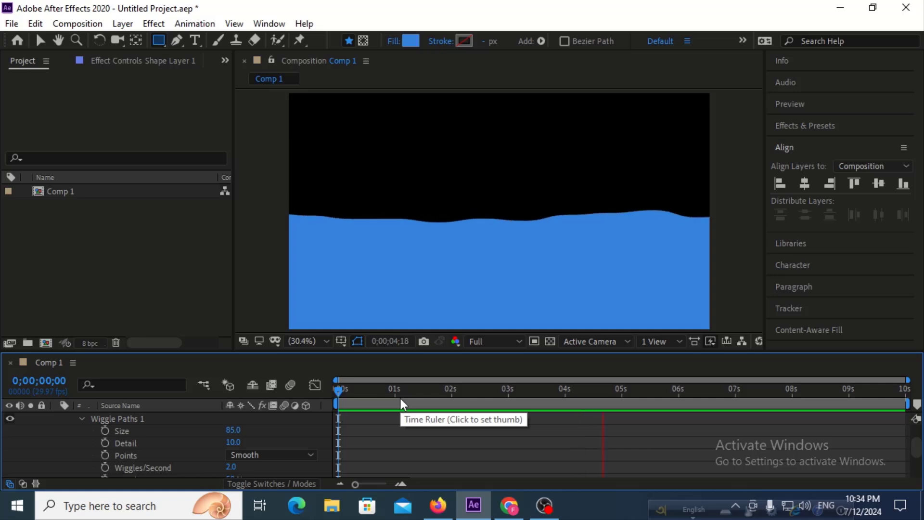
key(space)
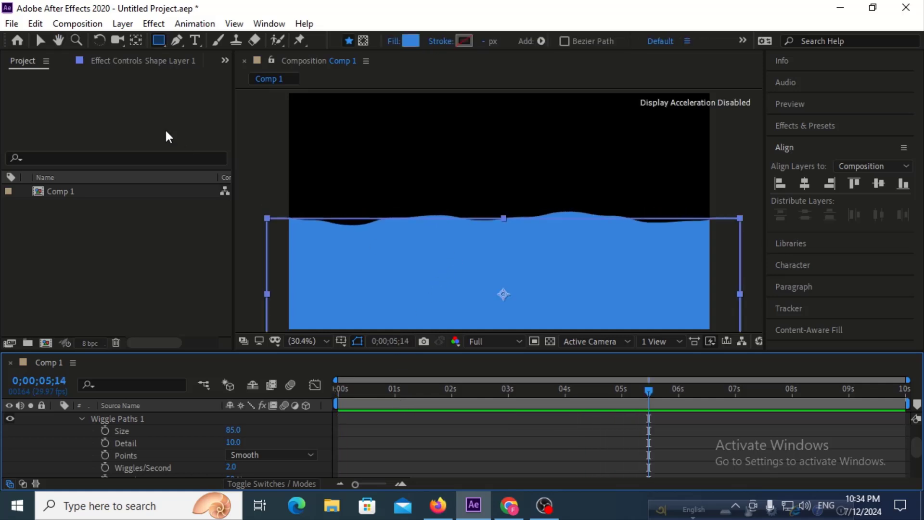
Move the blue wave shape slightly lower in the frame with the Selection tool and preview the animation.
click(41, 40)
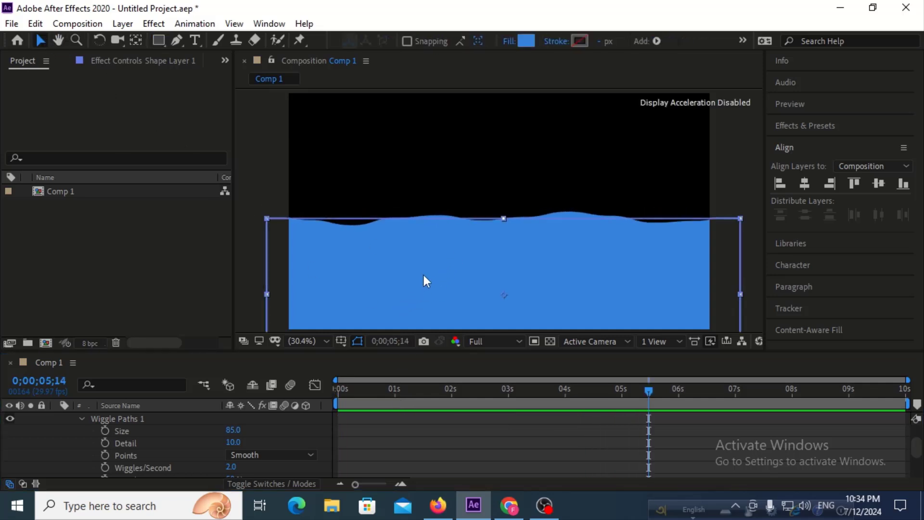
drag(424, 276, 423, 291)
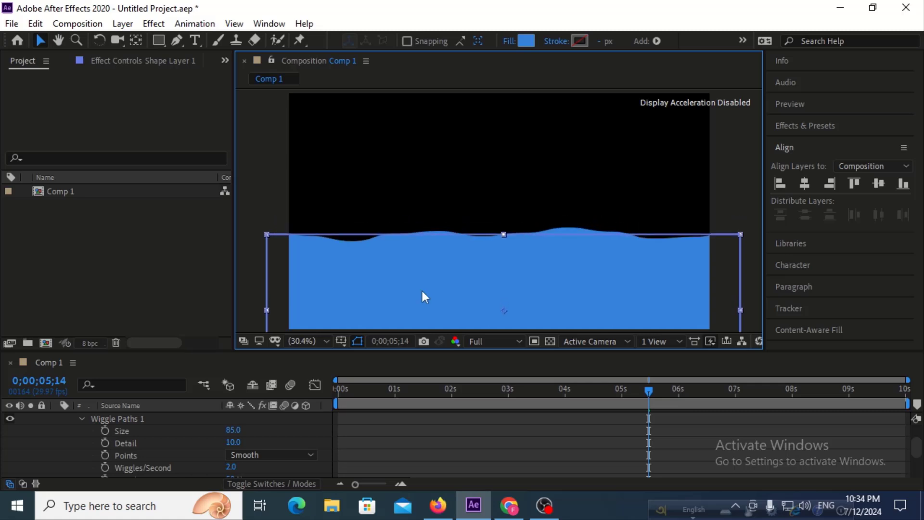
key(space)
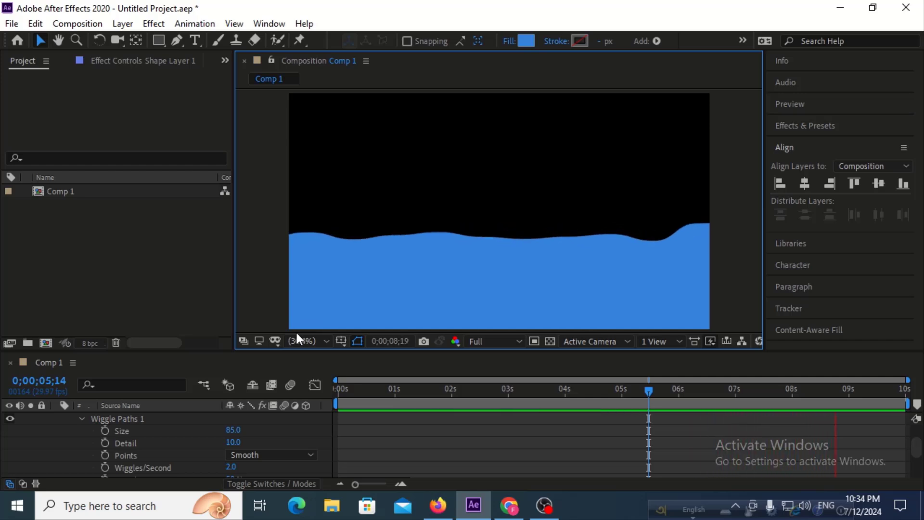
key(space)
Duplicate Shape Layer 1 and move the copy slightly below the original wave.
scroll(159, 448, up, 2)
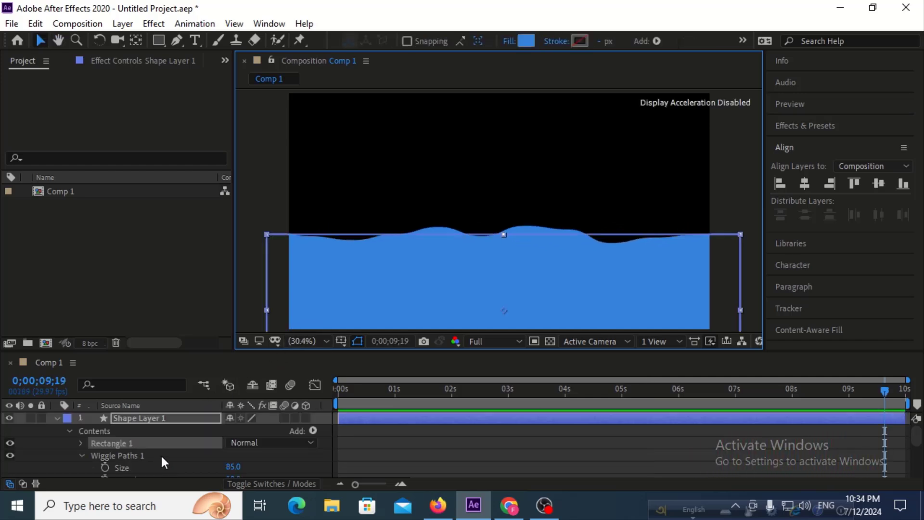
click(56, 418)
click(120, 418)
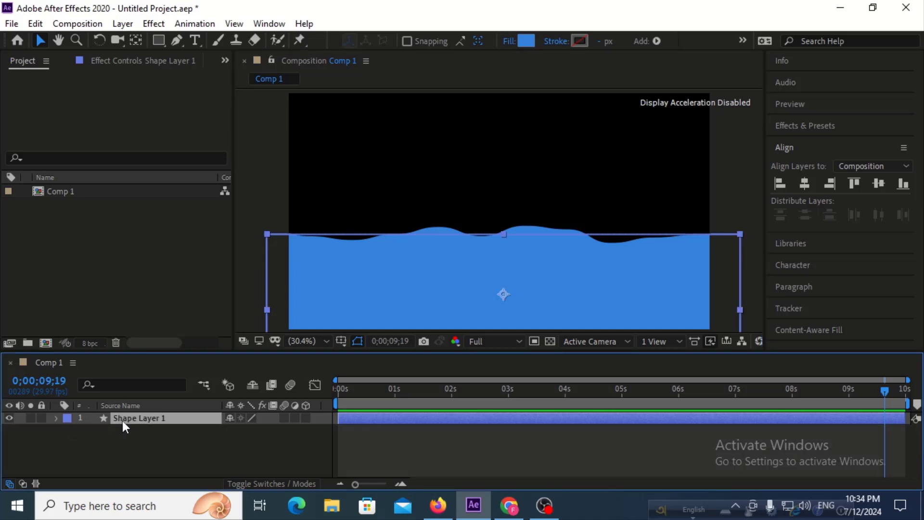
key(ctrl+d)
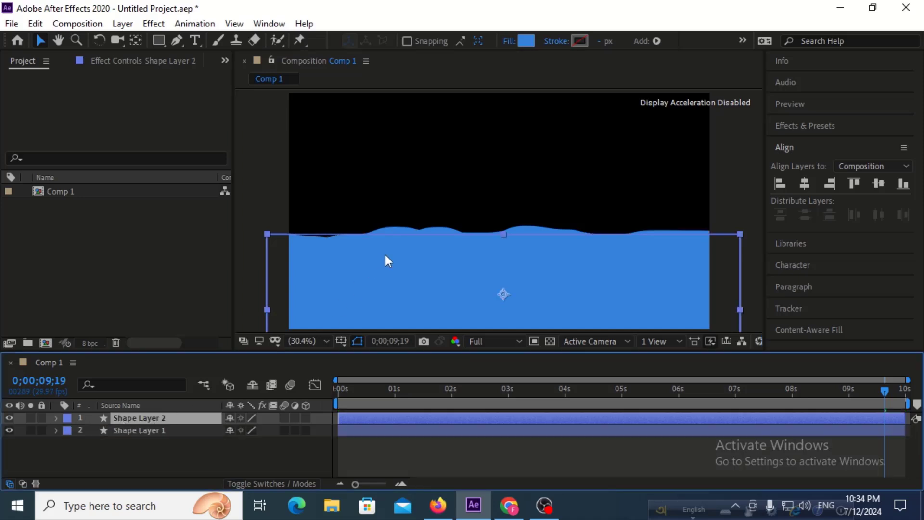
drag(386, 255, 384, 266)
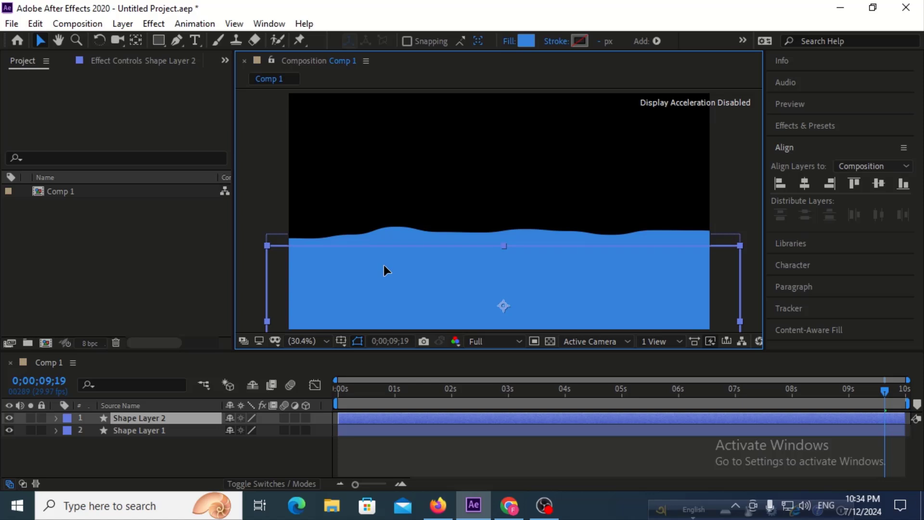
Set Shape Layer 2's fill to the lighter blue #438EE2 and preview the two waves.
click(524, 45)
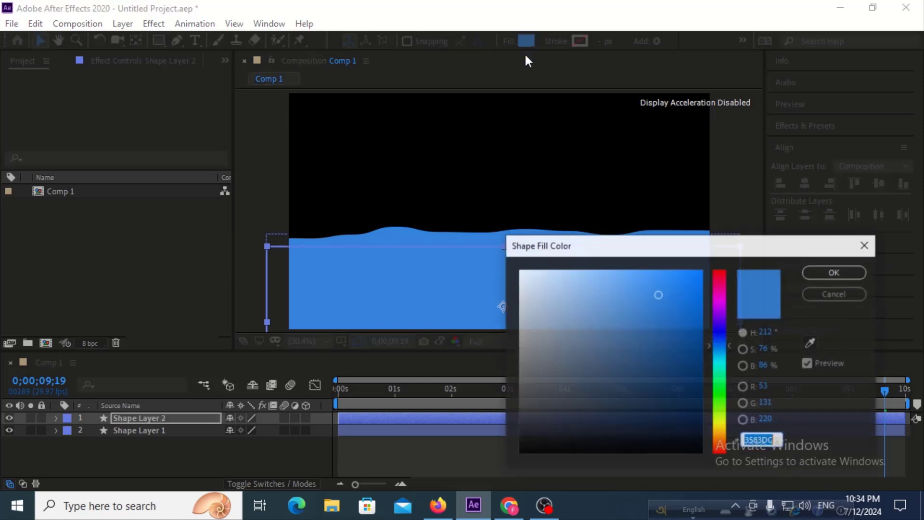
click(655, 295)
drag(654, 295, 647, 290)
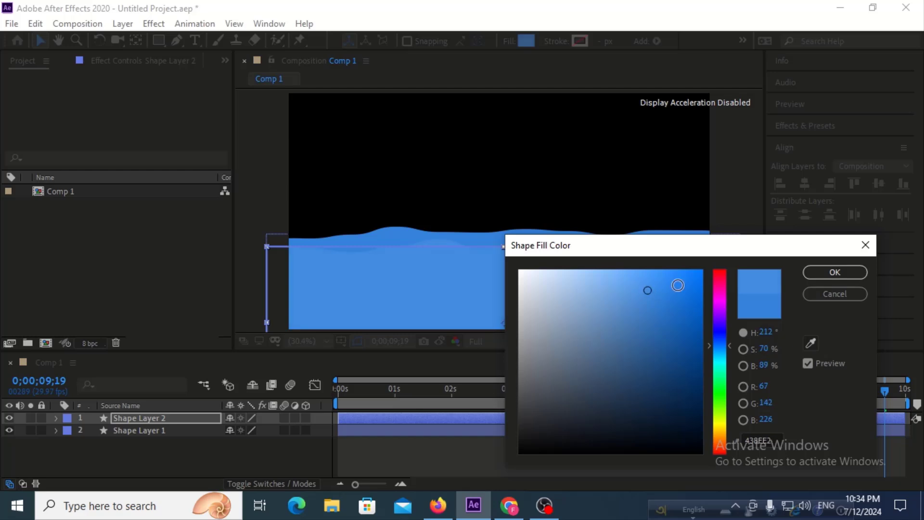
click(835, 273)
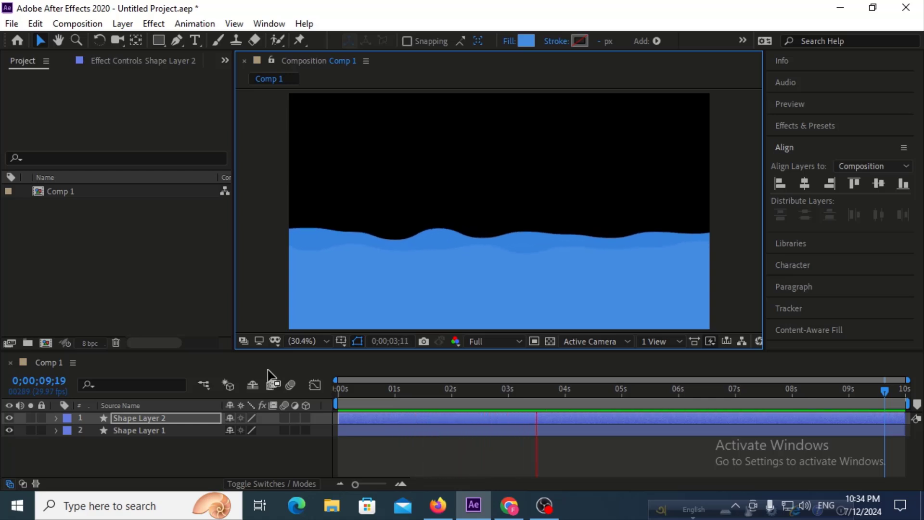
key(space)
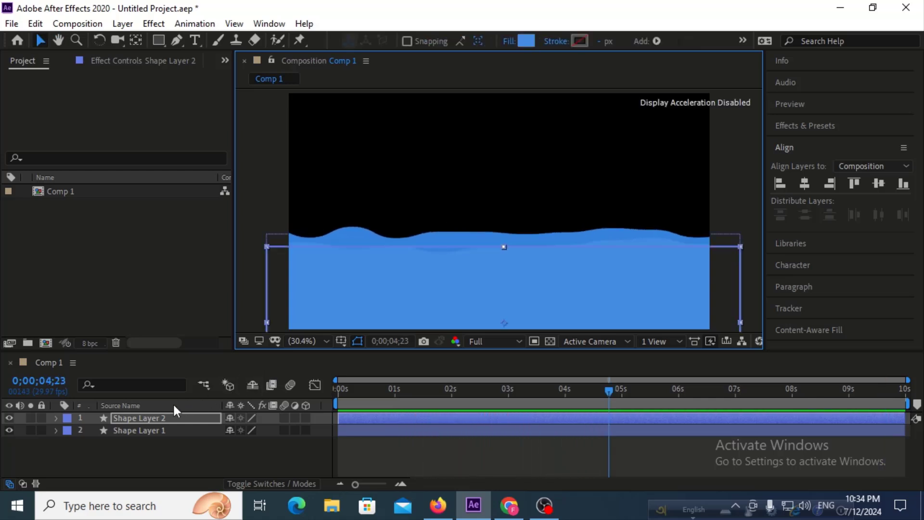
Duplicate Shape Layer 2 and move the new copy slightly below the second wave.
click(148, 418)
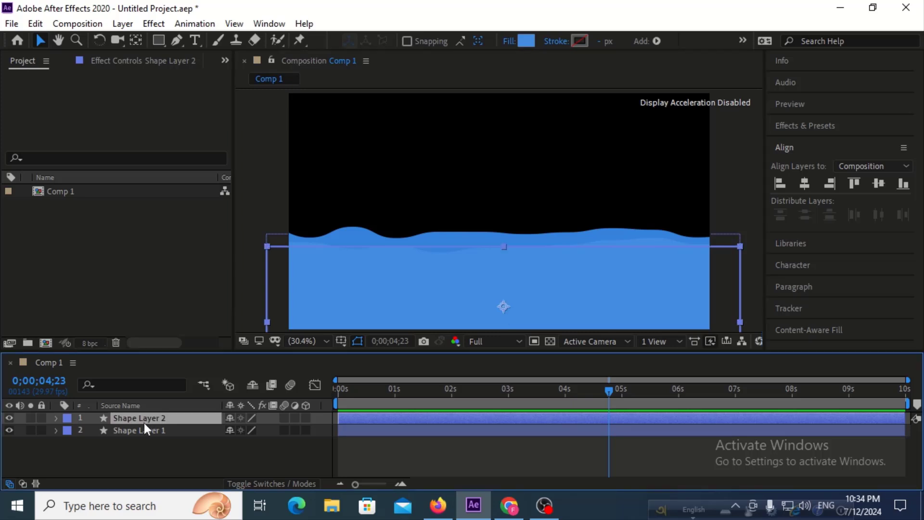
key(ctrl+d)
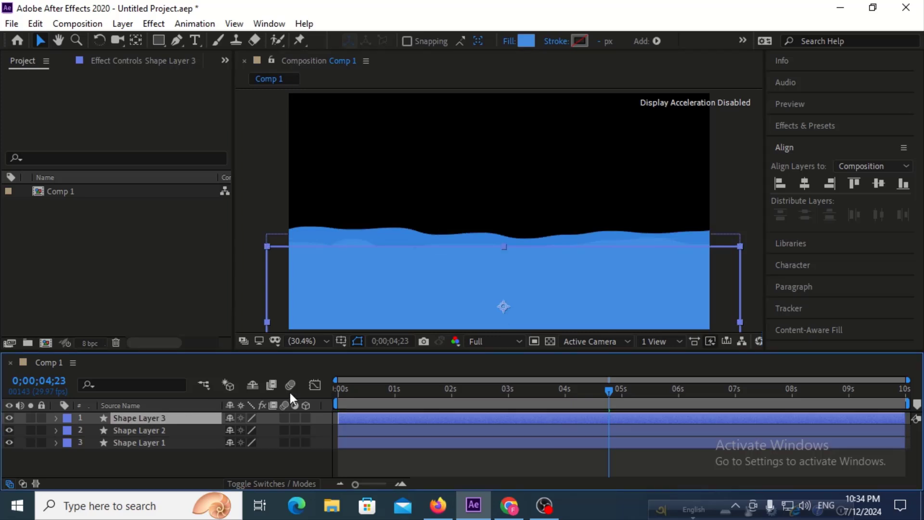
drag(403, 288, 403, 295)
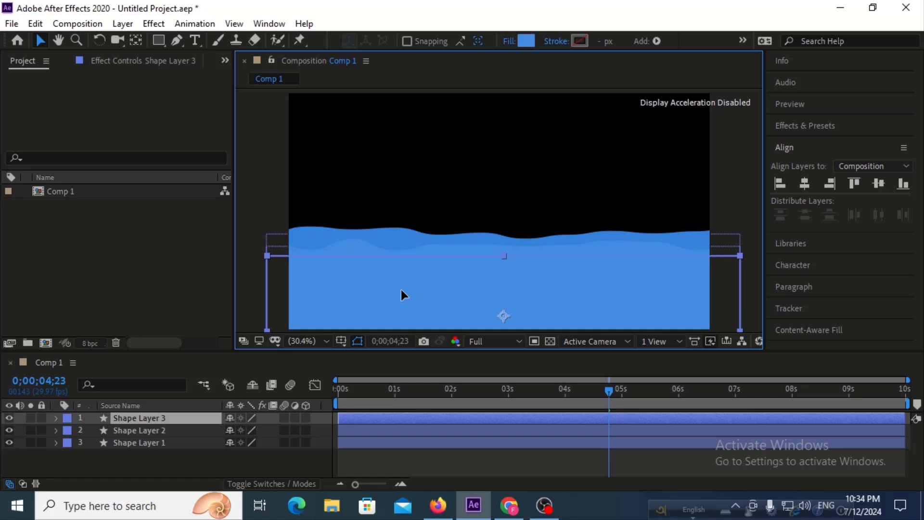
Set Shape Layer 3's fill to the lighter blue #4893E8, preview the waves, and return the playhead to the start.
click(525, 42)
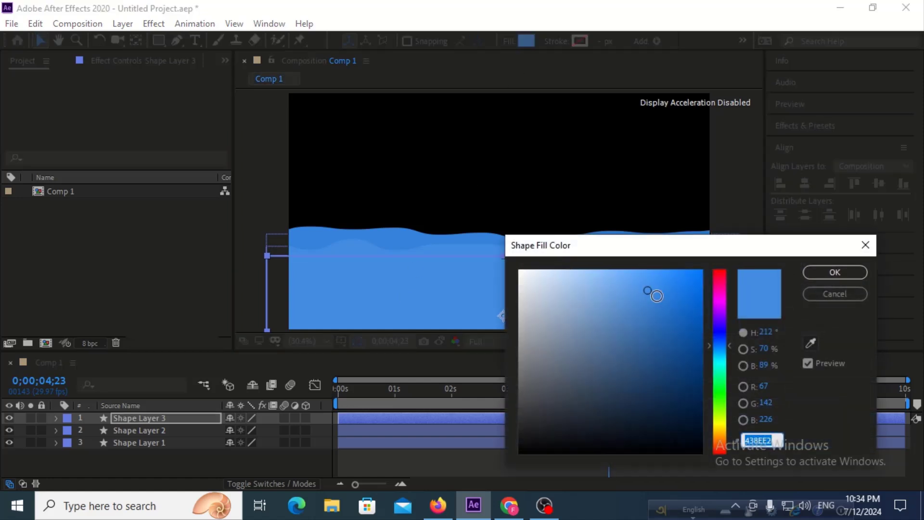
drag(648, 289, 646, 284)
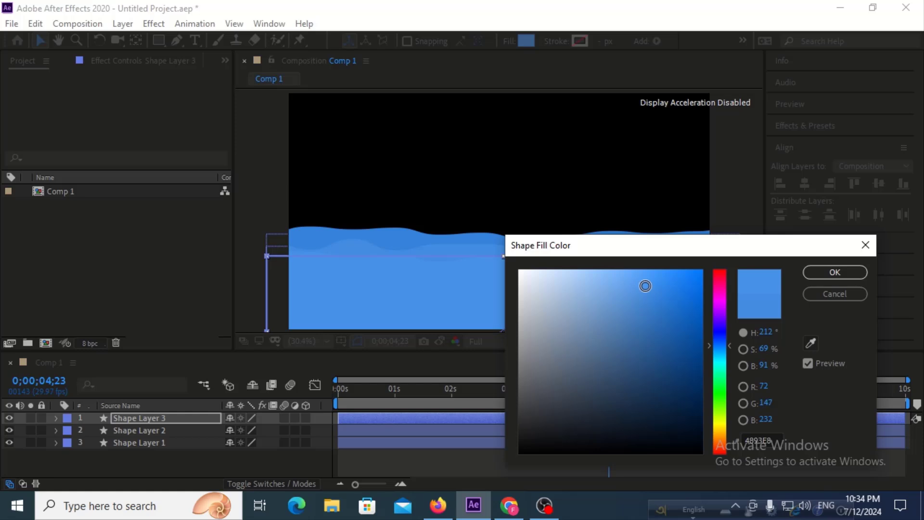
click(835, 272)
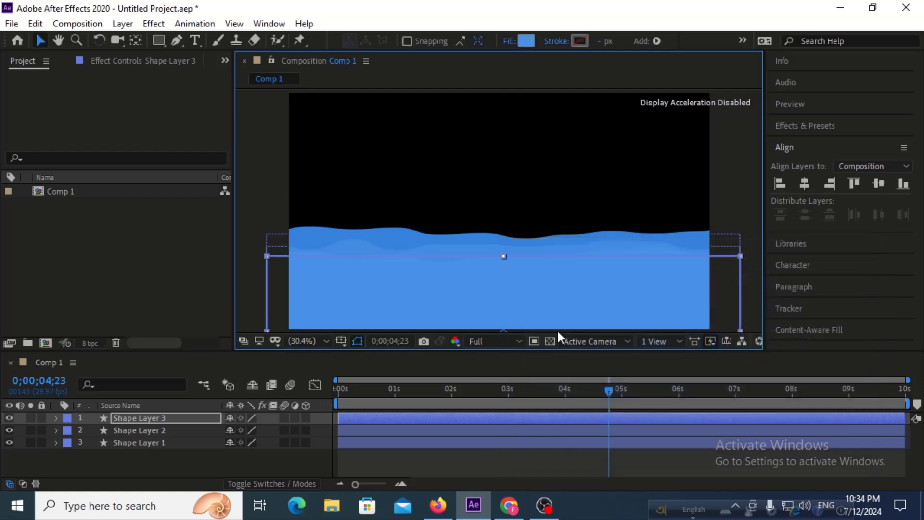
key(space)
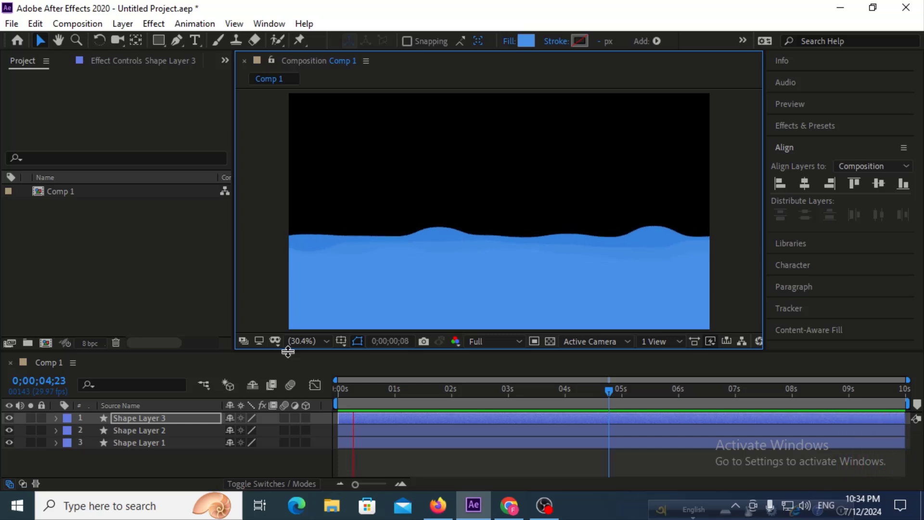
key(space)
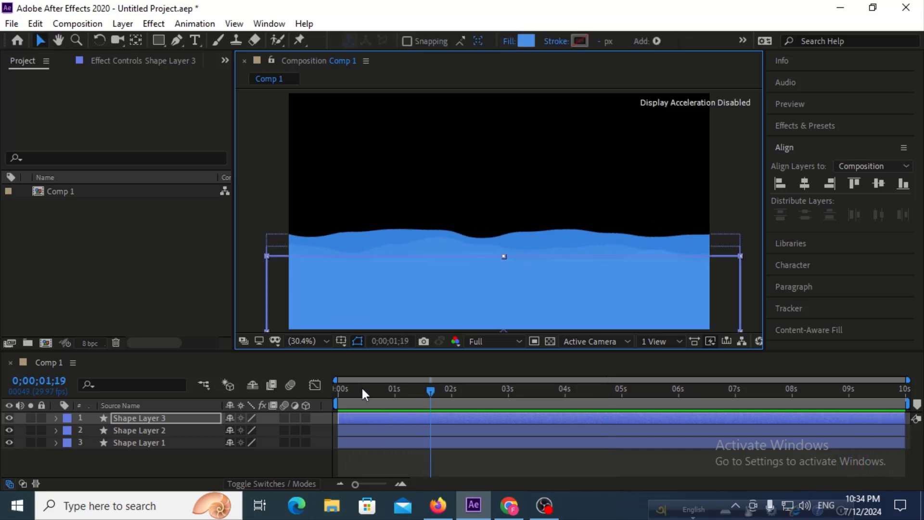
drag(362, 386, 311, 388)
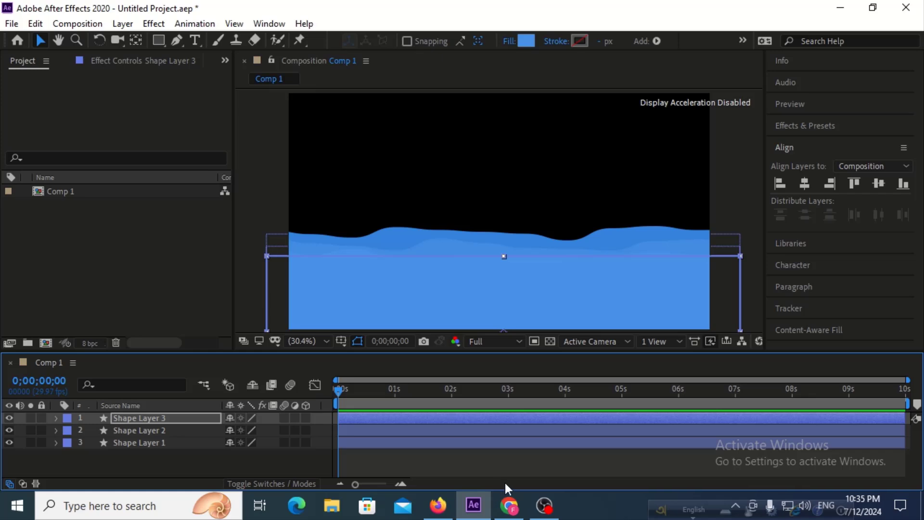
Switch to Chrome, search Google for pixabay, and open the Pixabay website.
click(509, 505)
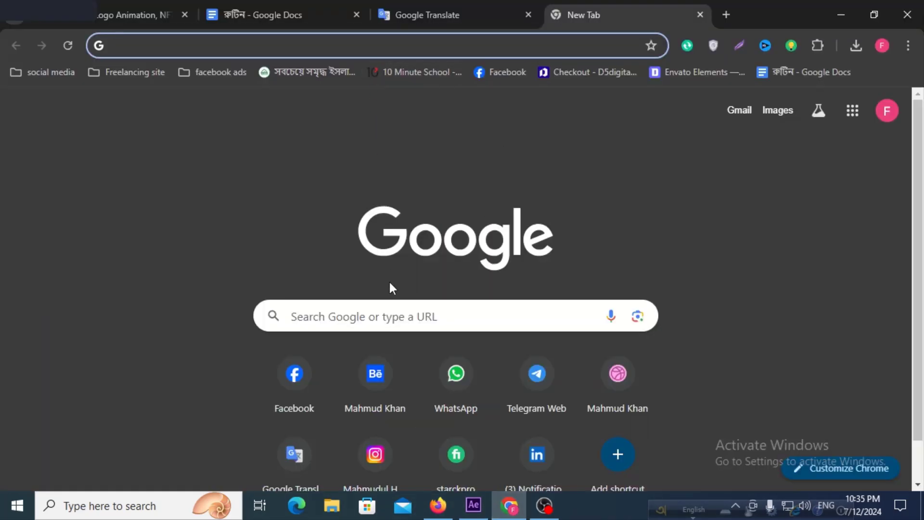
click(380, 315)
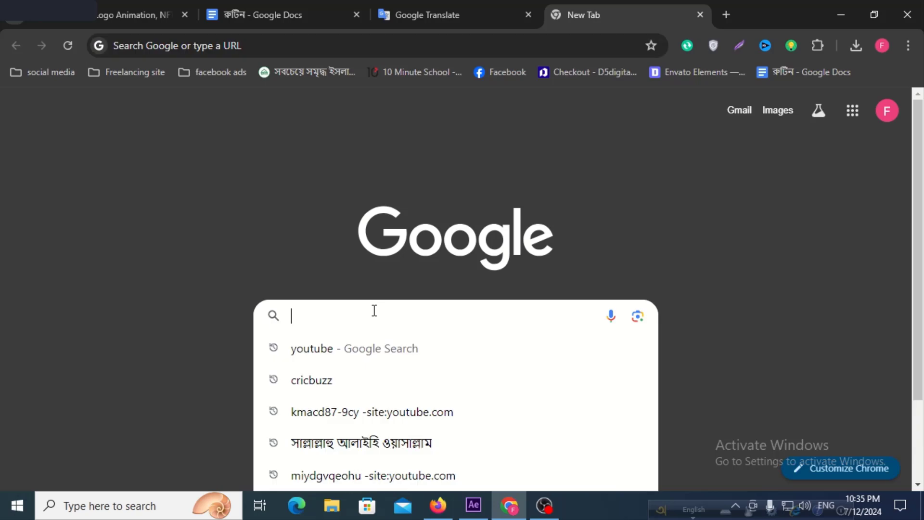
text(pixabay)
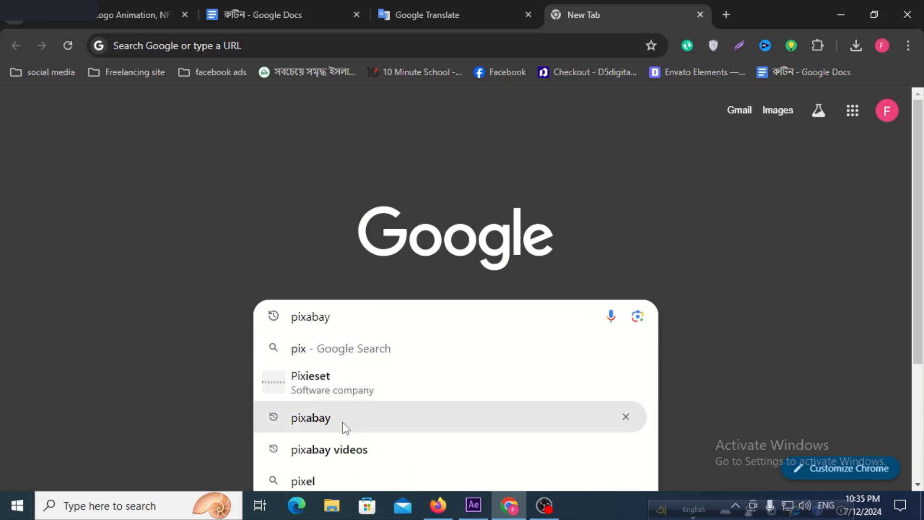
click(345, 426)
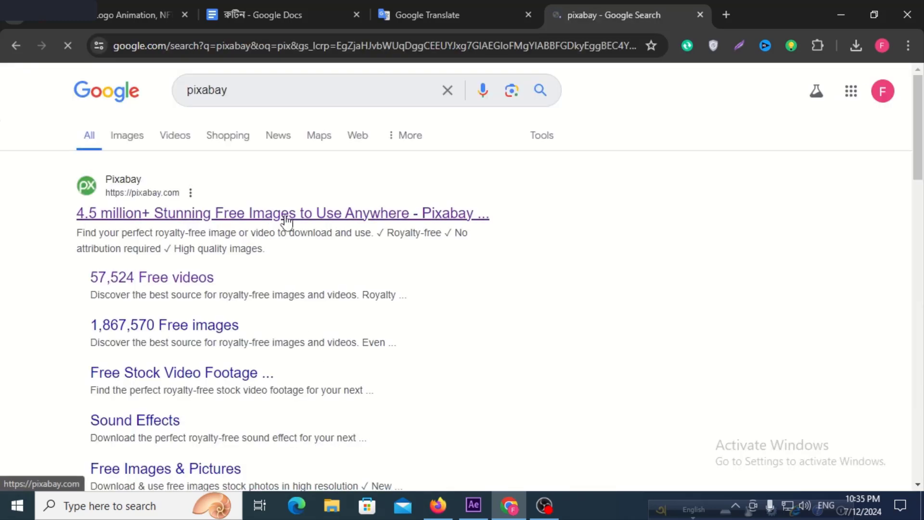
click(285, 218)
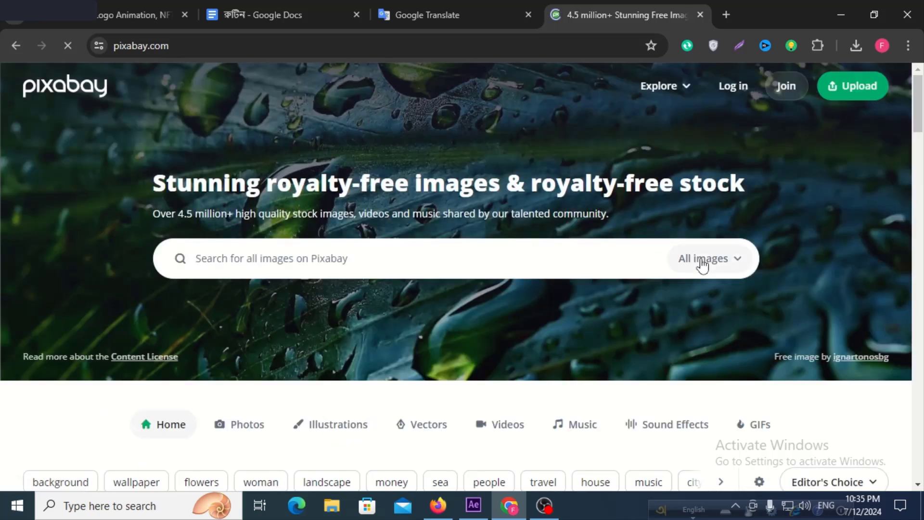
Search Pixabay for nature images and browse the royalty-free results.
click(513, 263)
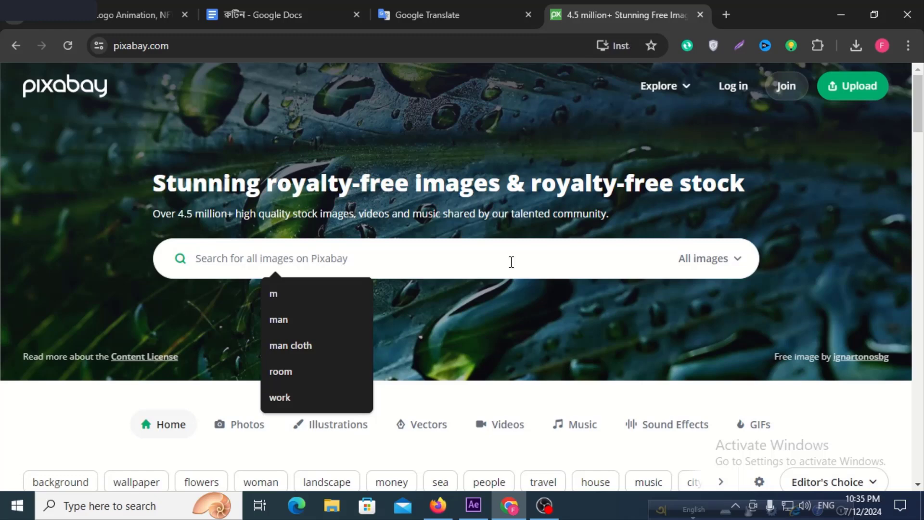
text(natua)
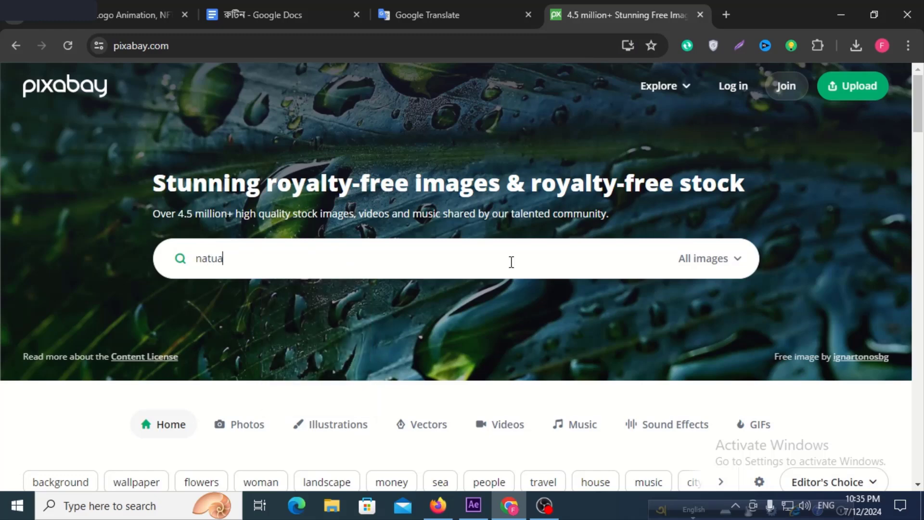
text(r)
key(Return)
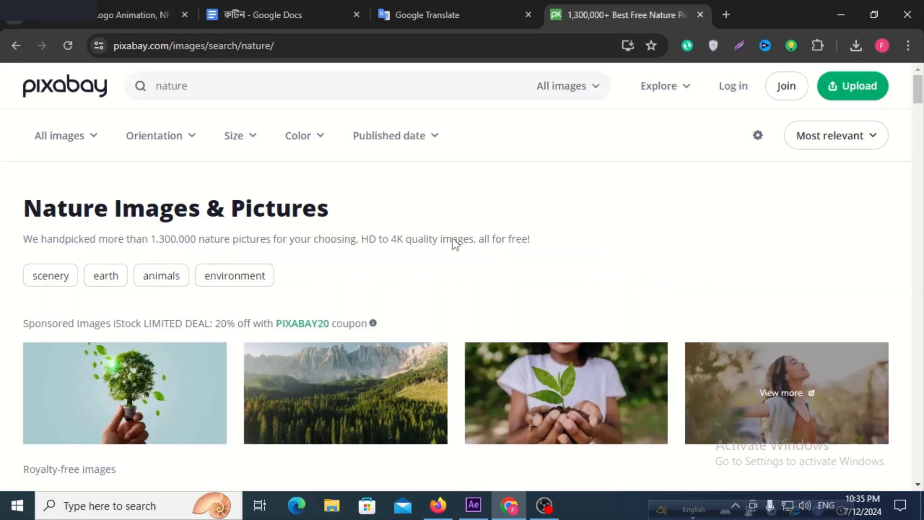
scroll(452, 239, down, 6)
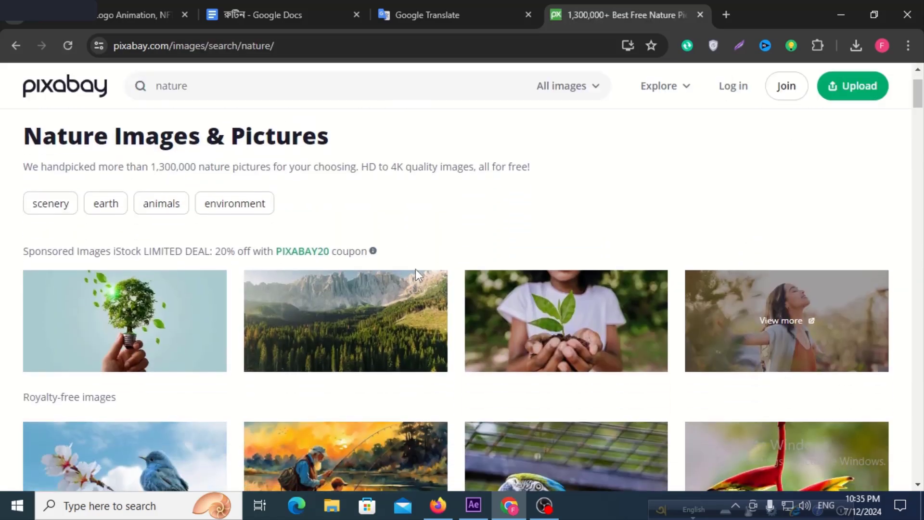
scroll(402, 246, down, 10)
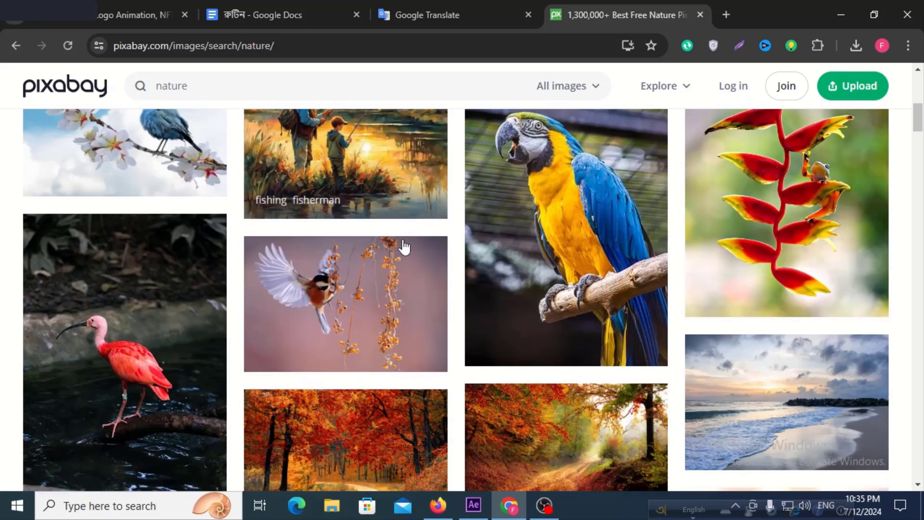
Look through the nature photo results for a suitable background picture.
scroll(457, 248, up, 5)
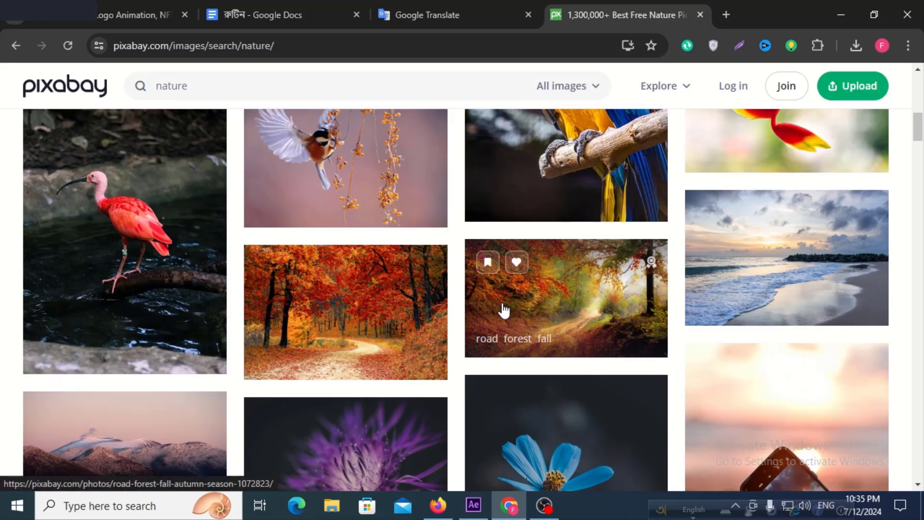
scroll(505, 308, down, 3)
scroll(504, 308, down, 4)
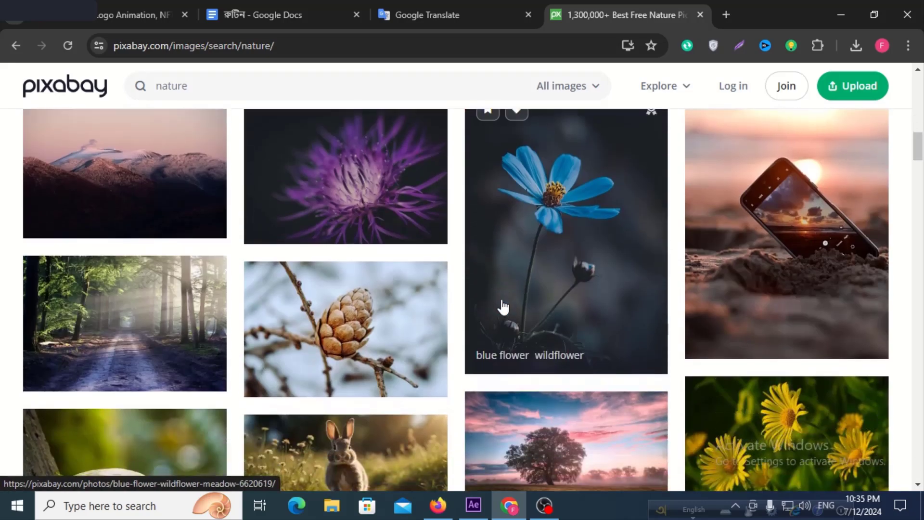
scroll(504, 308, down, 15)
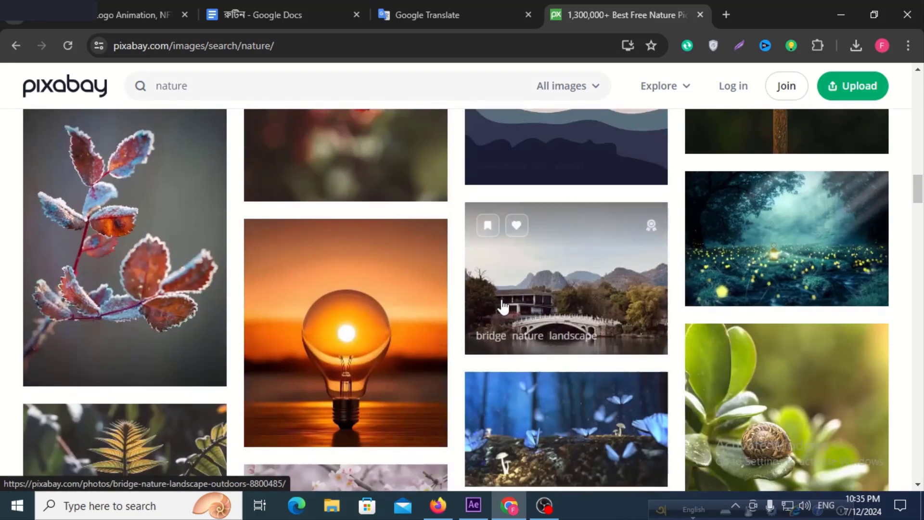
scroll(504, 308, up, 20)
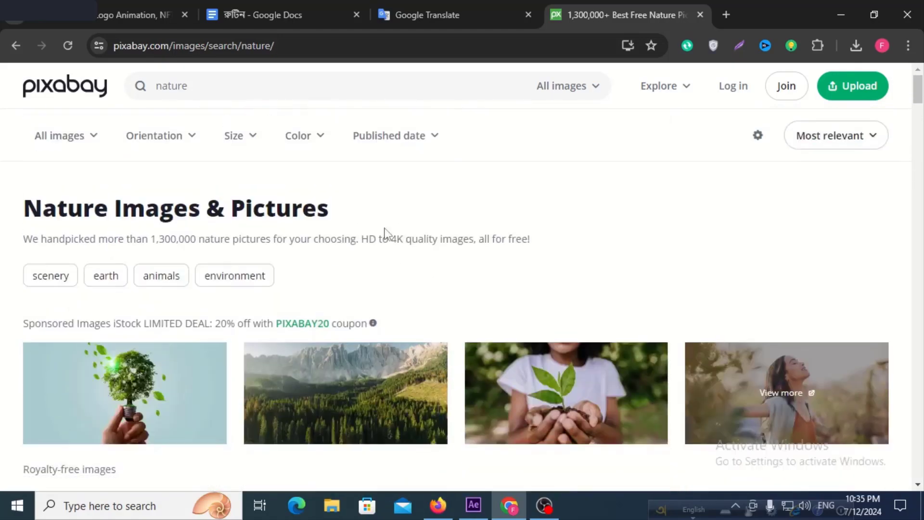
Search Pixabay for "nature cartoon" and browse the illustrations for a suitable background scene.
click(238, 87)
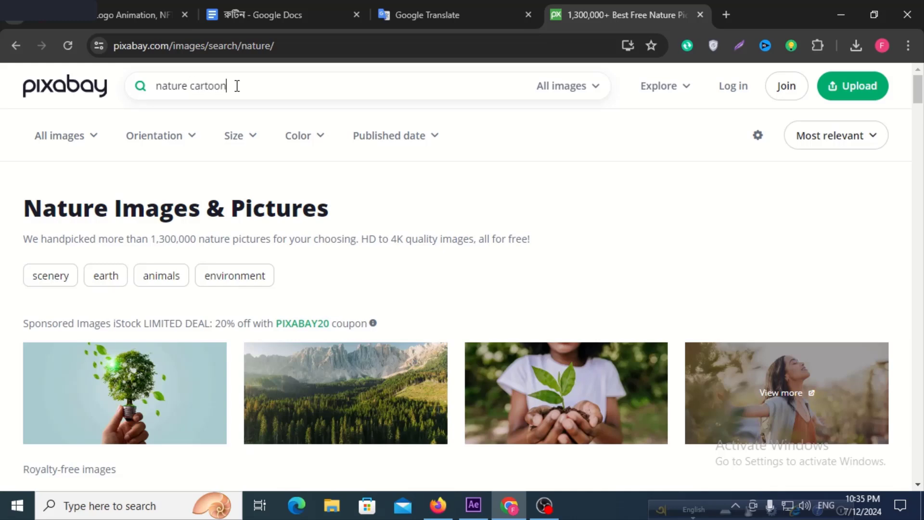
key(Return)
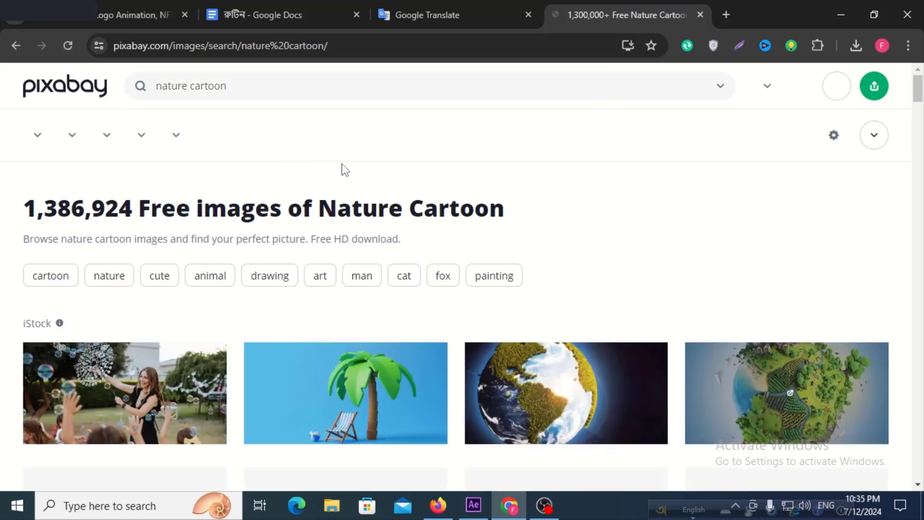
scroll(386, 215, down, 5)
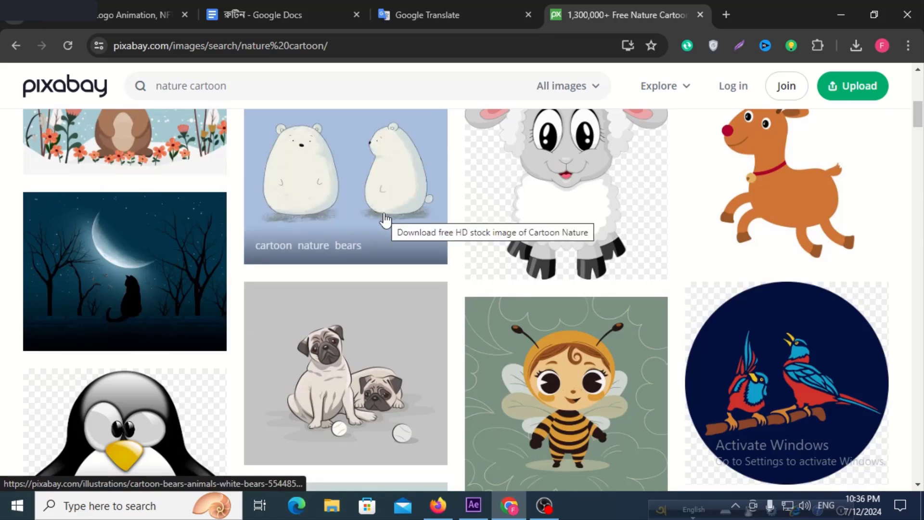
scroll(386, 219, down, 9)
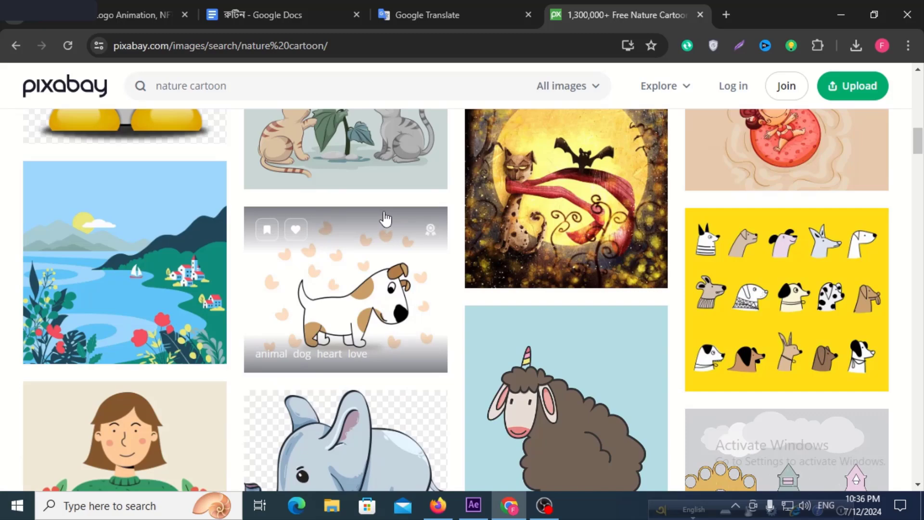
scroll(388, 220, down, 15)
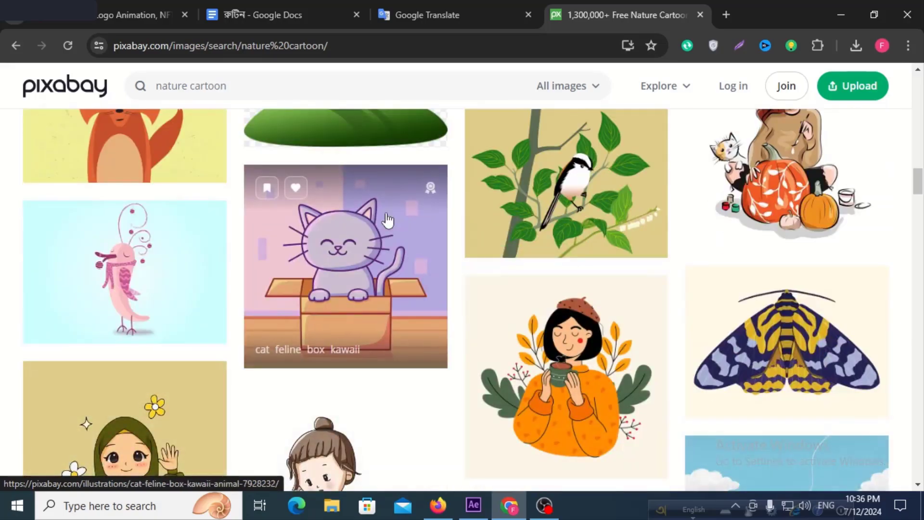
scroll(388, 220, down, 10)
scroll(388, 220, up, 5)
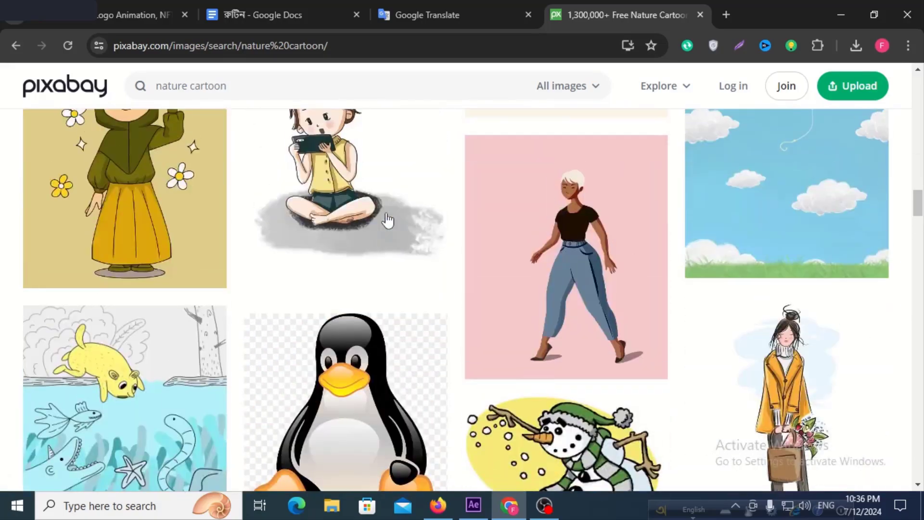
scroll(388, 220, up, 1)
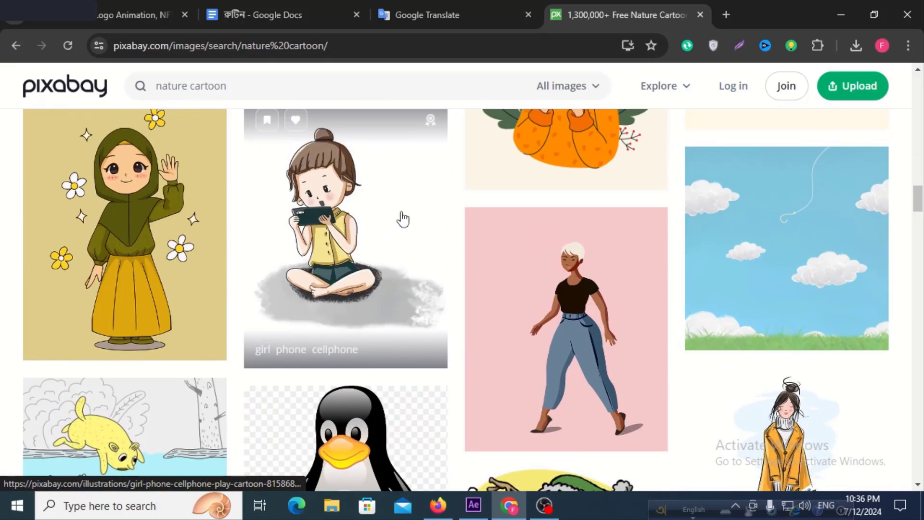
scroll(496, 260, down, 2)
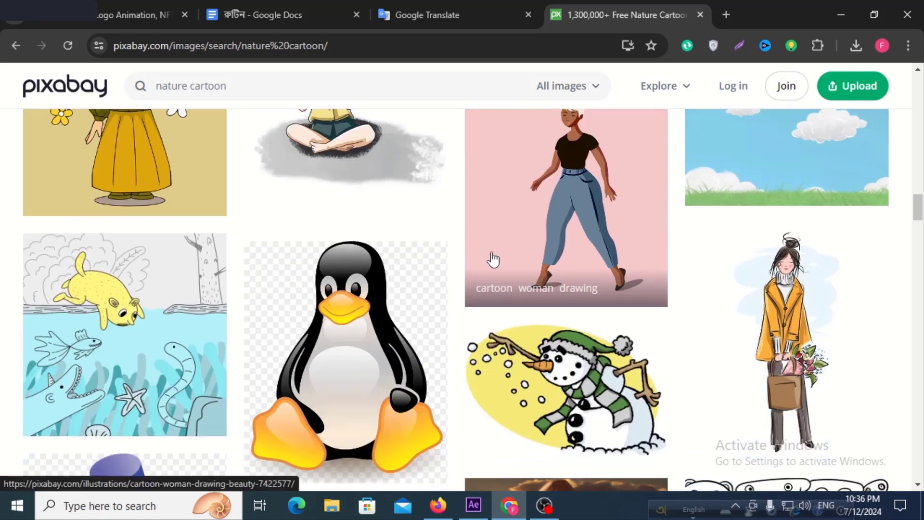
scroll(493, 260, down, 15)
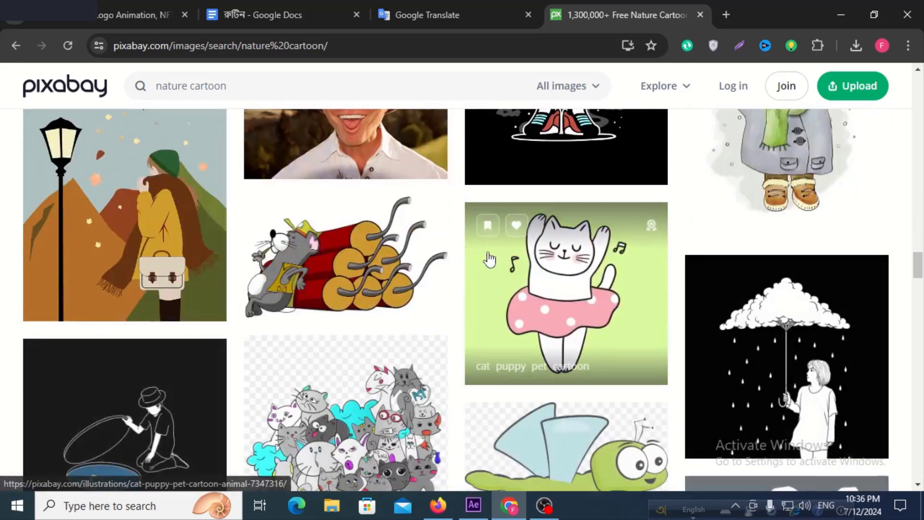
scroll(489, 260, down, 10)
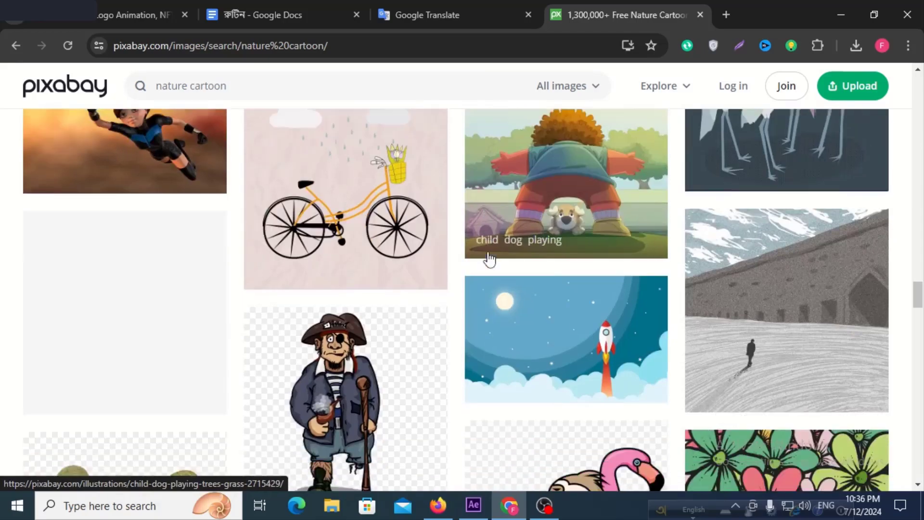
scroll(490, 259, down, 3)
scroll(489, 259, up, 3)
scroll(489, 259, down, 6)
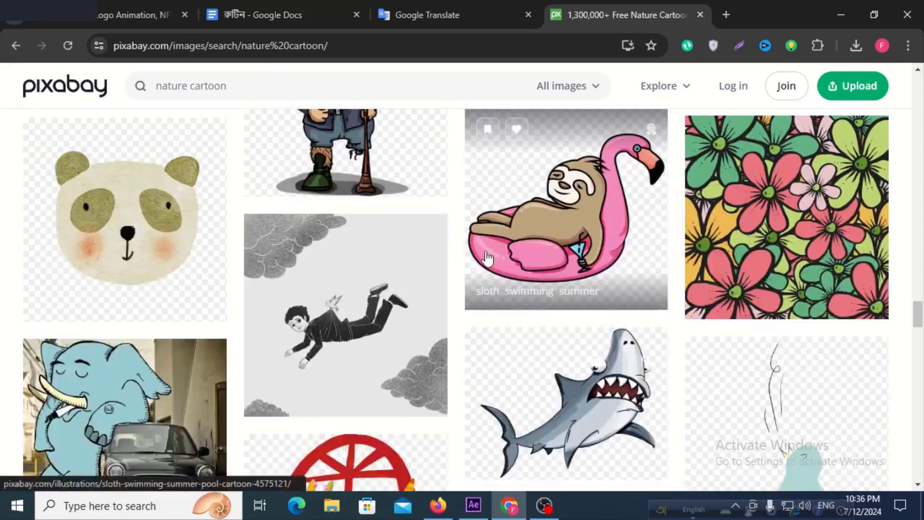
scroll(487, 258, down, 10)
scroll(488, 259, up, 3)
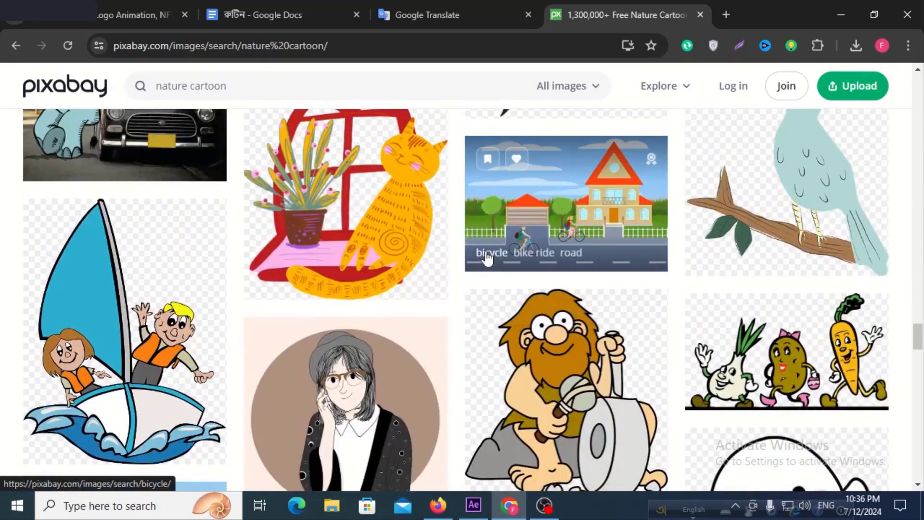
scroll(488, 259, down, 12)
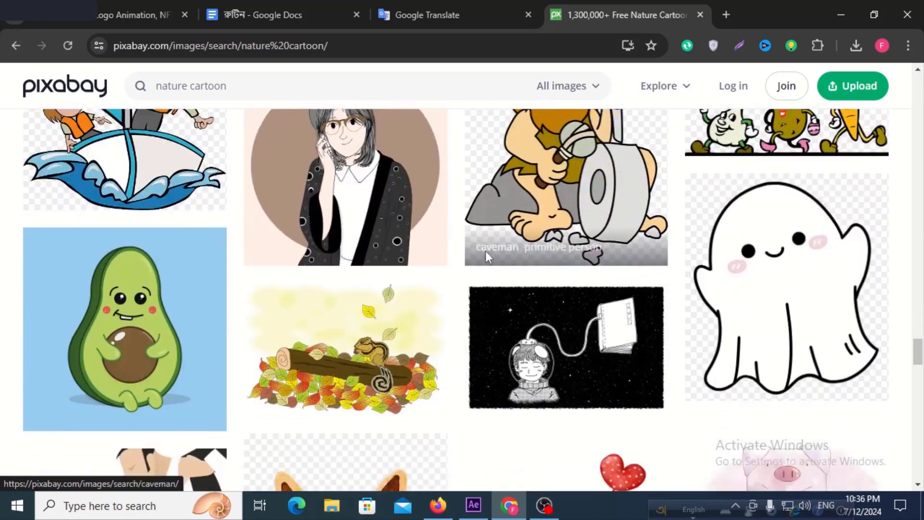
scroll(488, 259, down, 6)
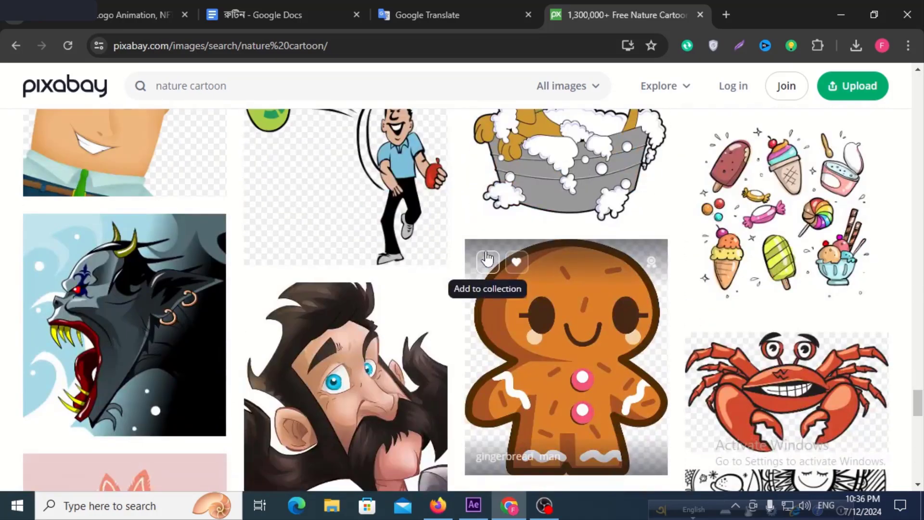
scroll(487, 258, down, 10)
scroll(485, 256, up, 12)
scroll(485, 255, up, 10)
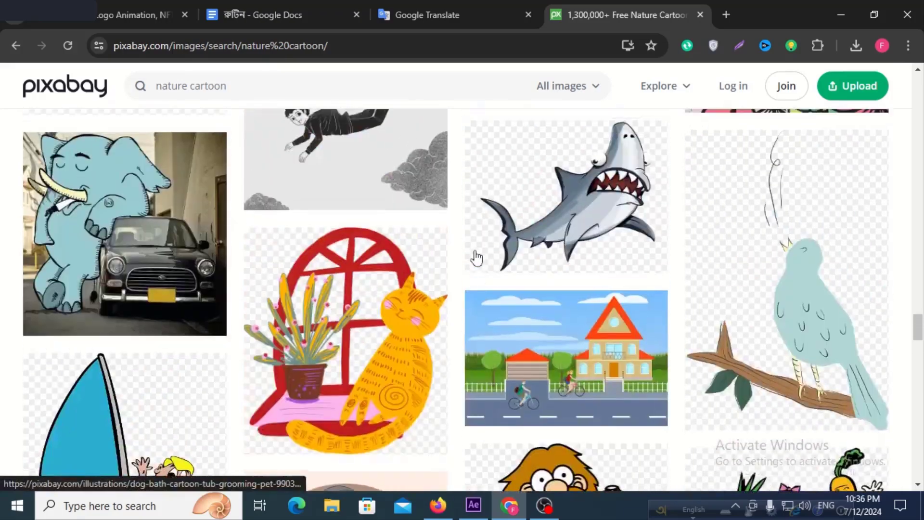
scroll(474, 259, down, 9)
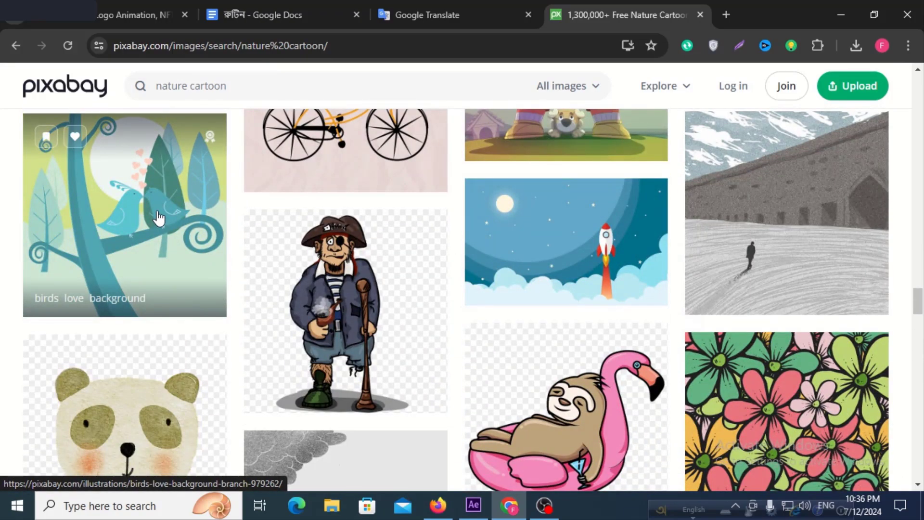
scroll(253, 212, up, 13)
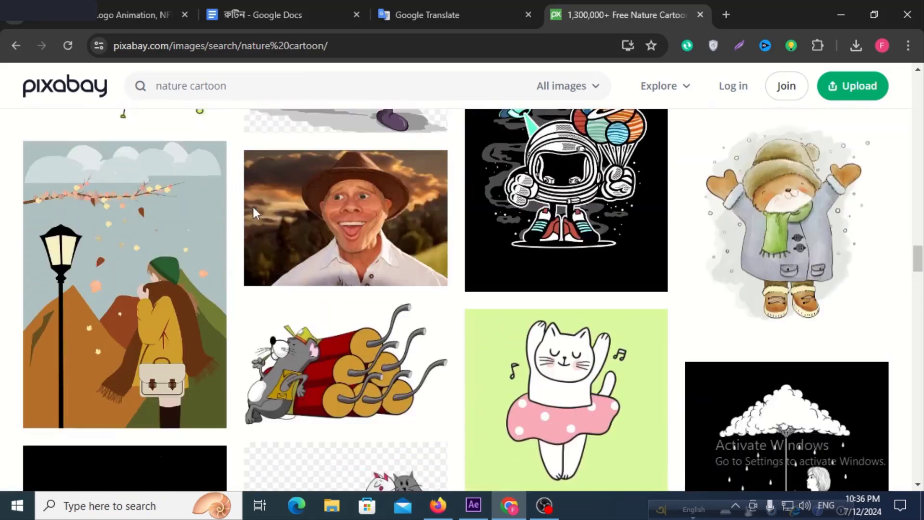
scroll(254, 212, up, 10)
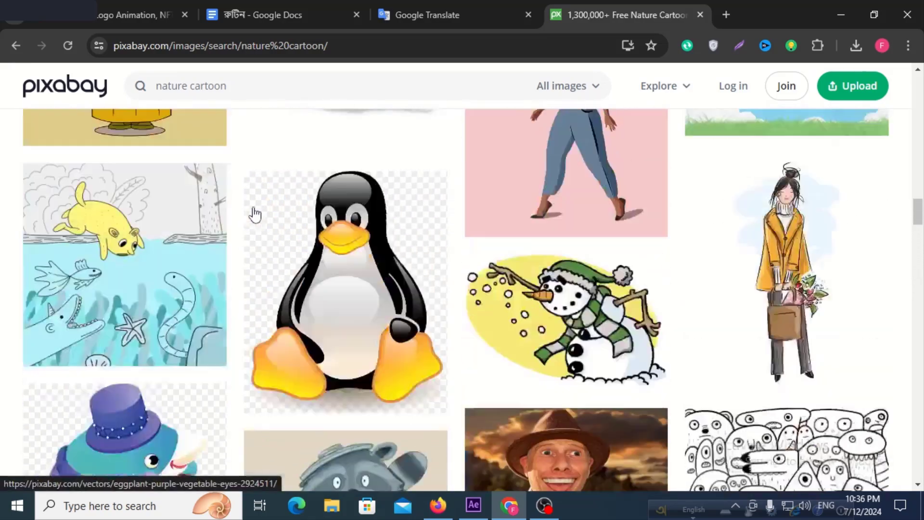
scroll(253, 212, up, 15)
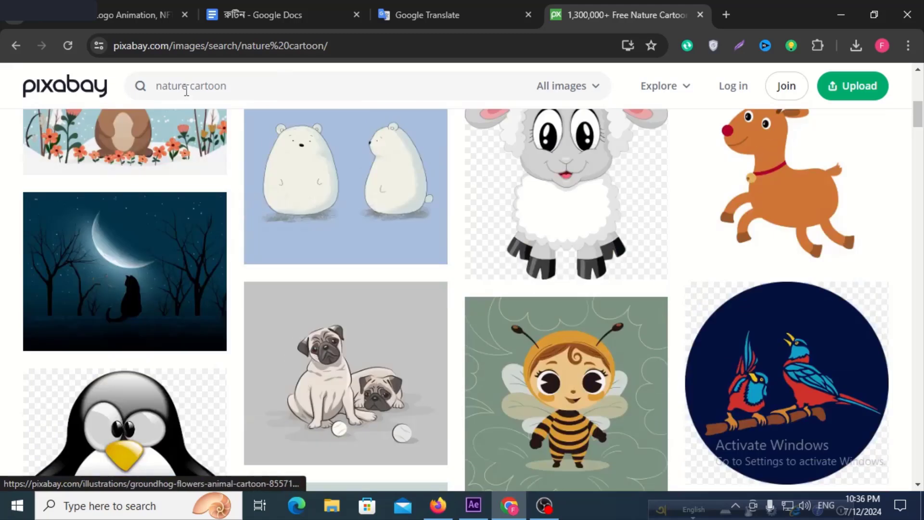
Search Pixabay for "sky cartoon" and browse the first royalty-free illustrations for a sky background.
click(186, 88)
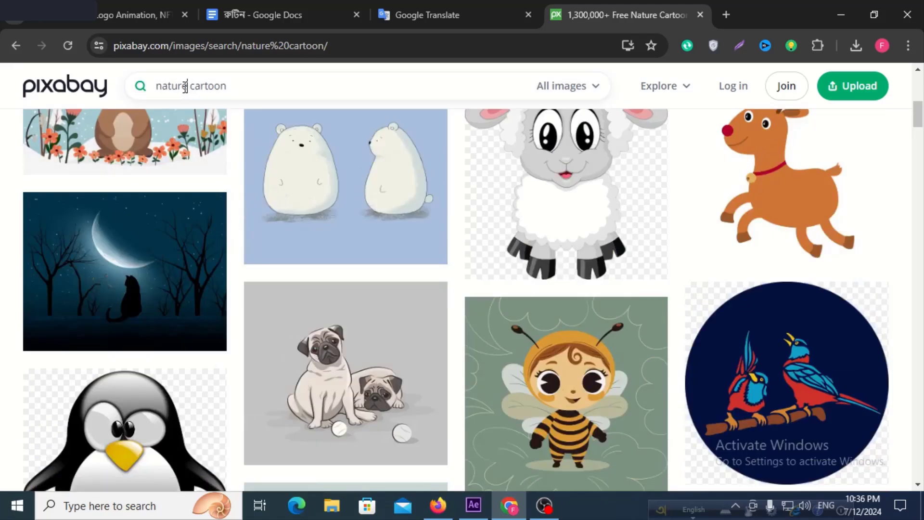
click(144, 87)
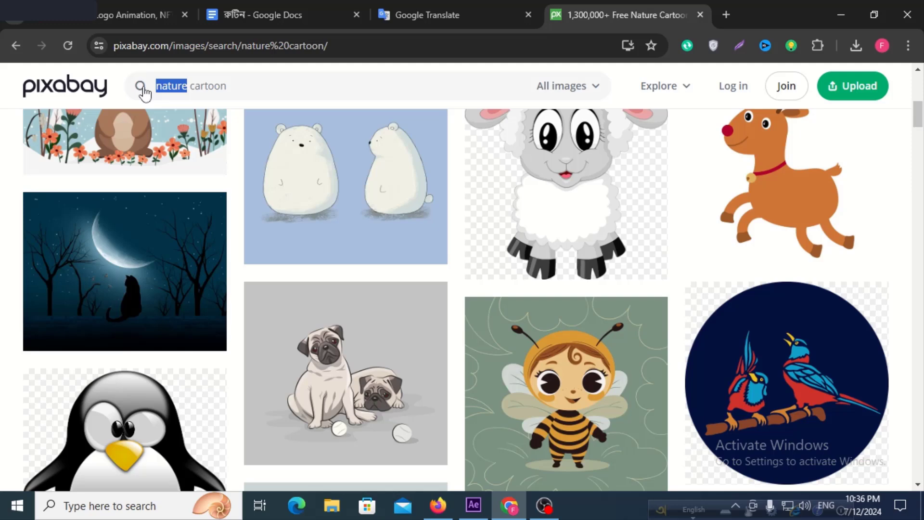
text(sky)
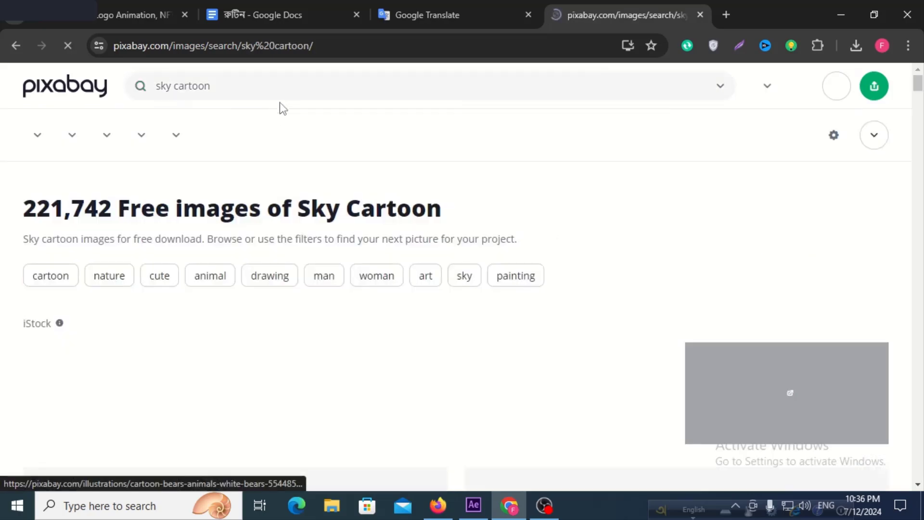
scroll(434, 258, down, 8)
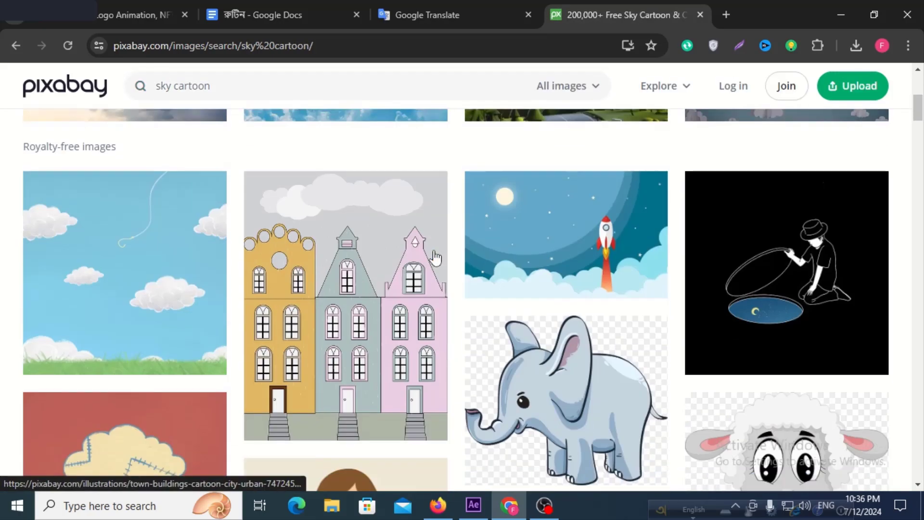
scroll(442, 276, down, 15)
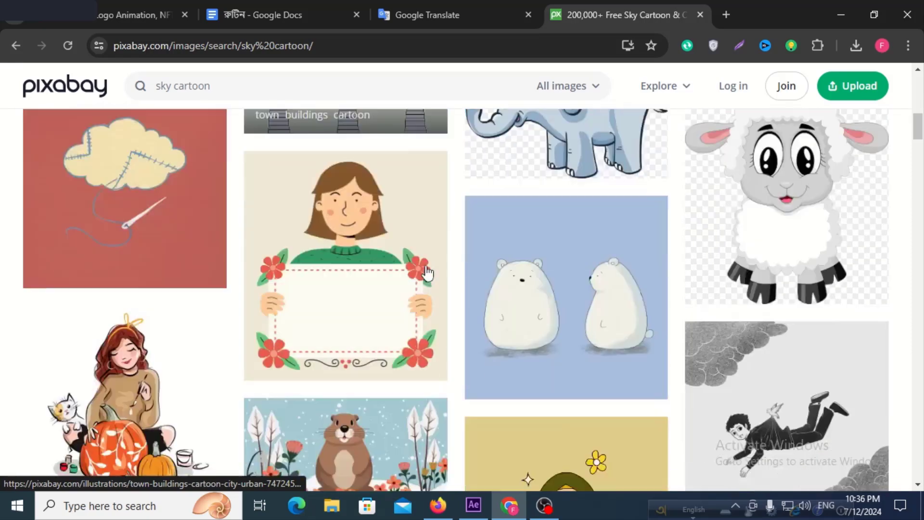
scroll(428, 273, down, 8)
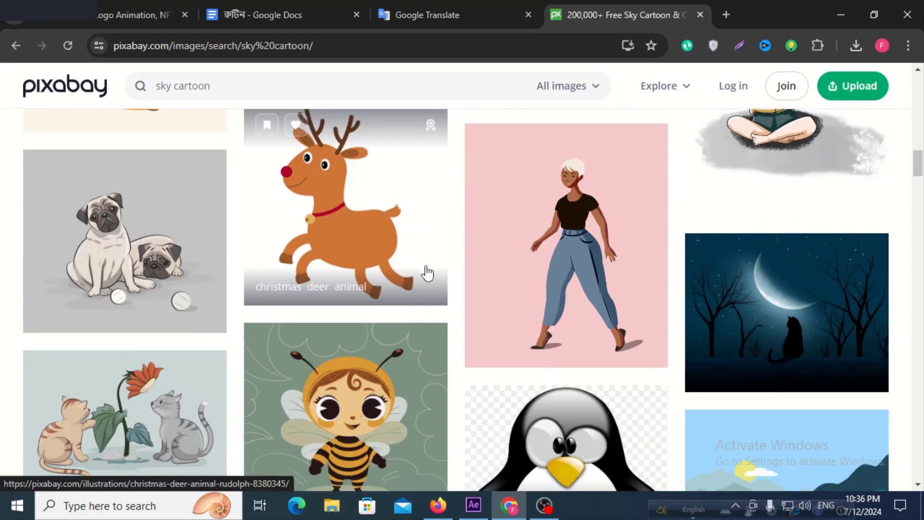
scroll(427, 273, down, 3)
scroll(427, 273, up, 1)
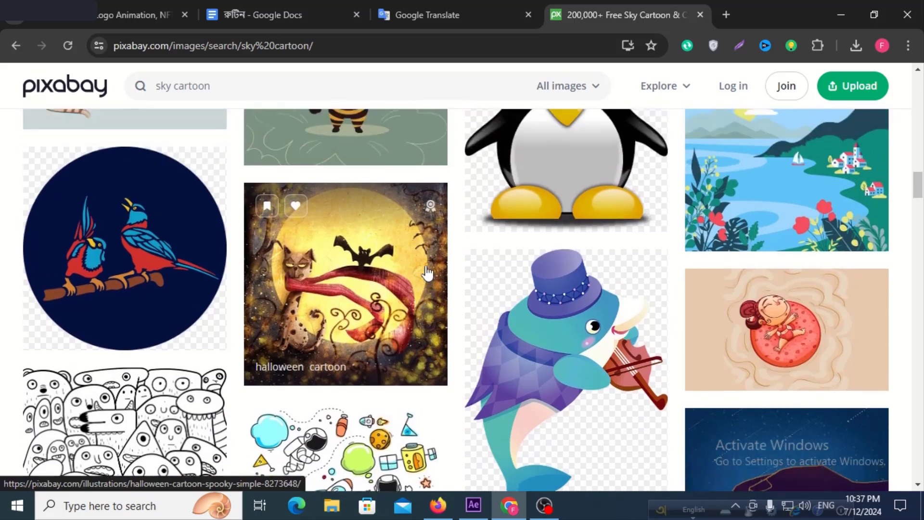
Look through the remaining sky cartoon results to the end of the first page for a usable background.
scroll(427, 273, down, 6)
scroll(428, 273, down, 5)
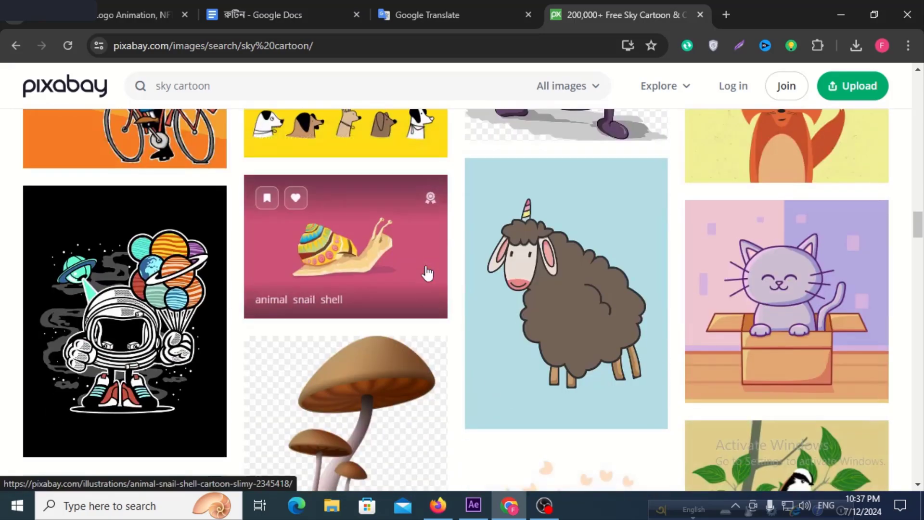
scroll(428, 273, down, 5)
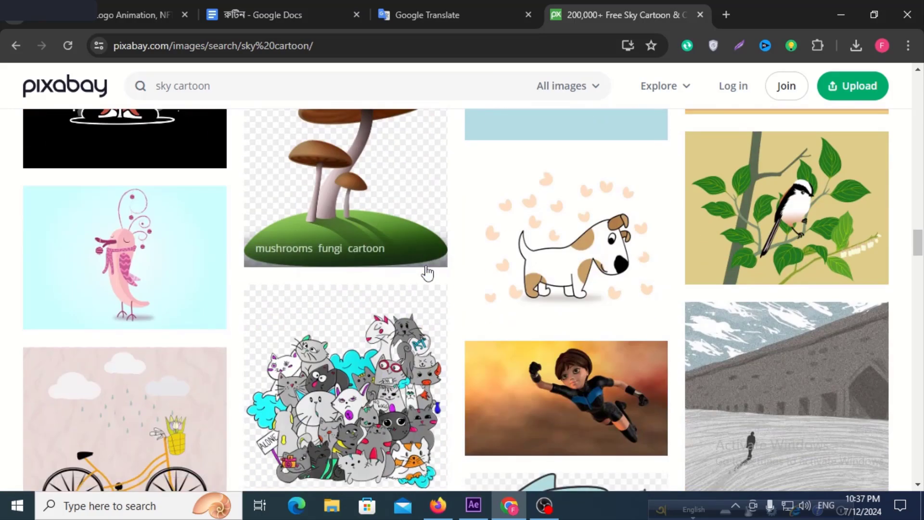
scroll(428, 273, down, 6)
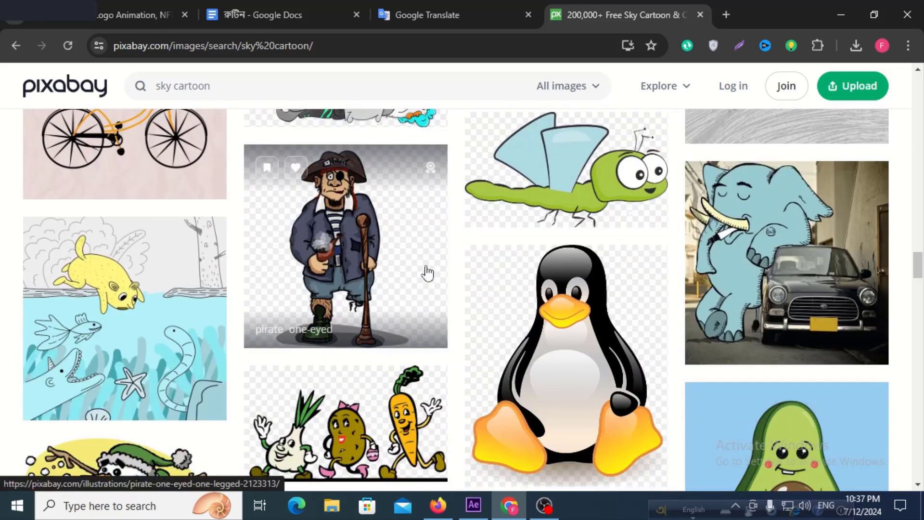
scroll(427, 273, down, 9)
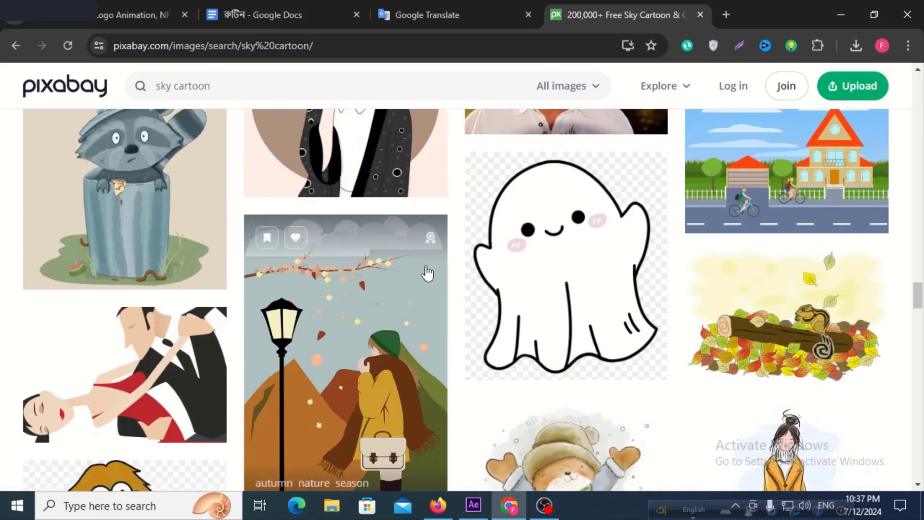
scroll(428, 273, down, 5)
scroll(428, 272, down, 7)
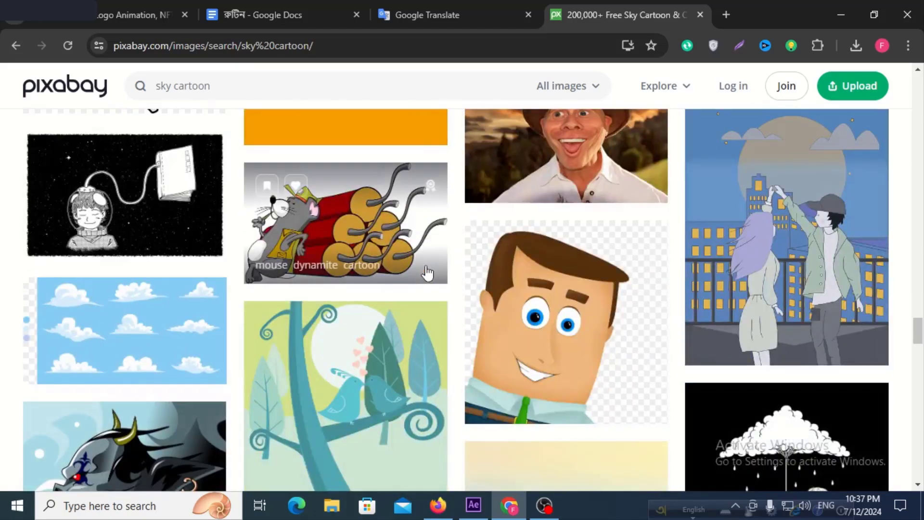
scroll(428, 272, down, 3)
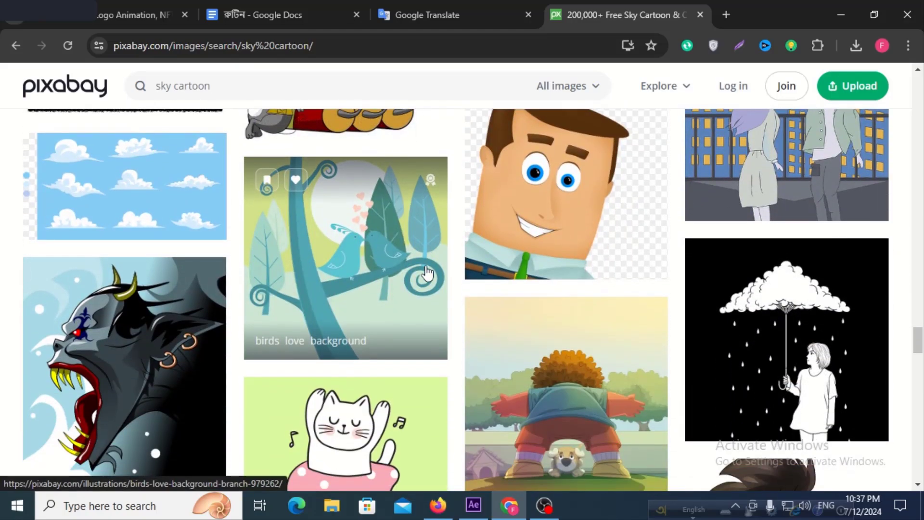
scroll(427, 273, down, 4)
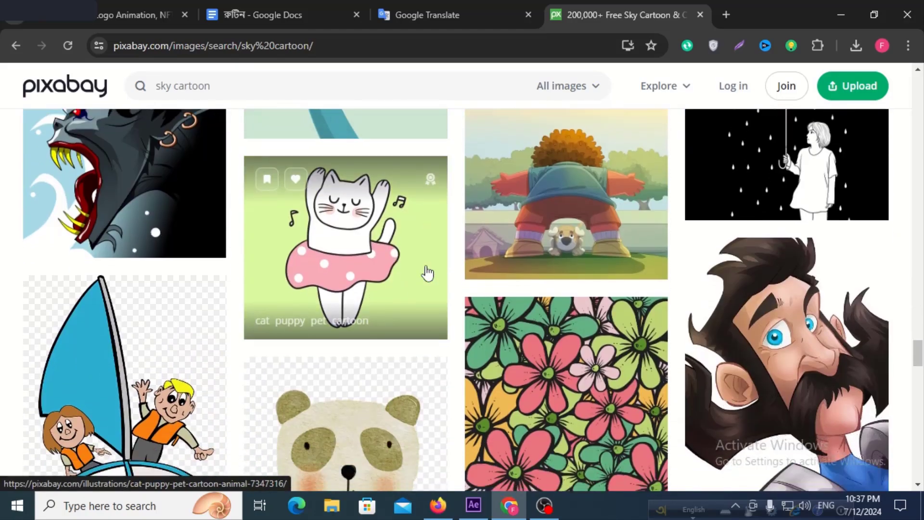
scroll(427, 273, down, 8)
scroll(428, 273, down, 6)
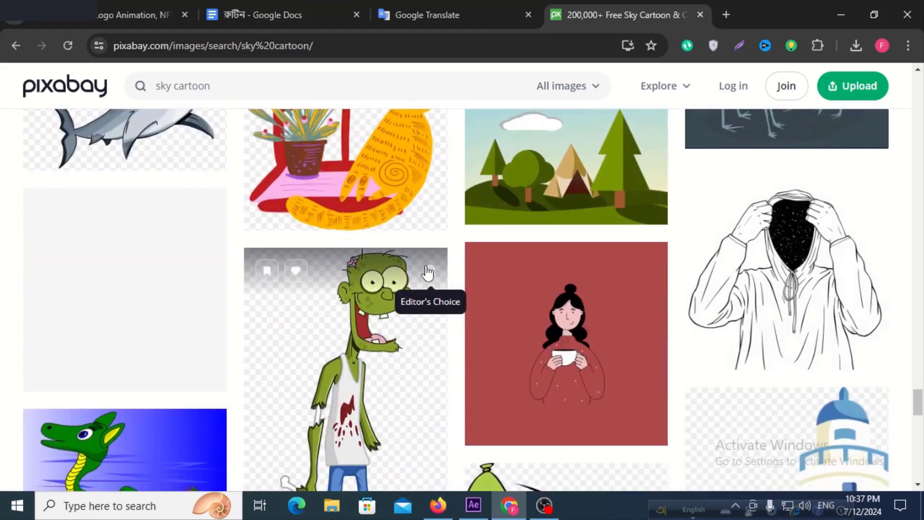
scroll(428, 273, down, 7)
scroll(428, 273, up, 6)
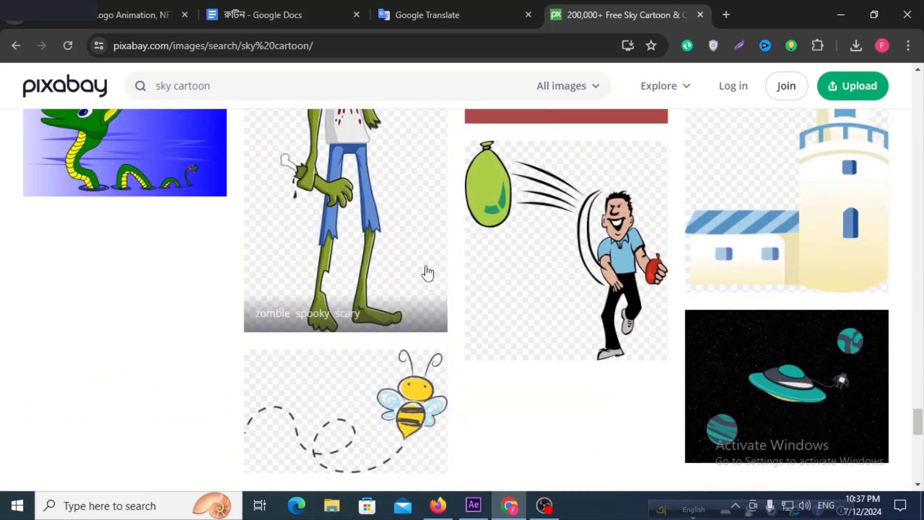
scroll(428, 273, down, 15)
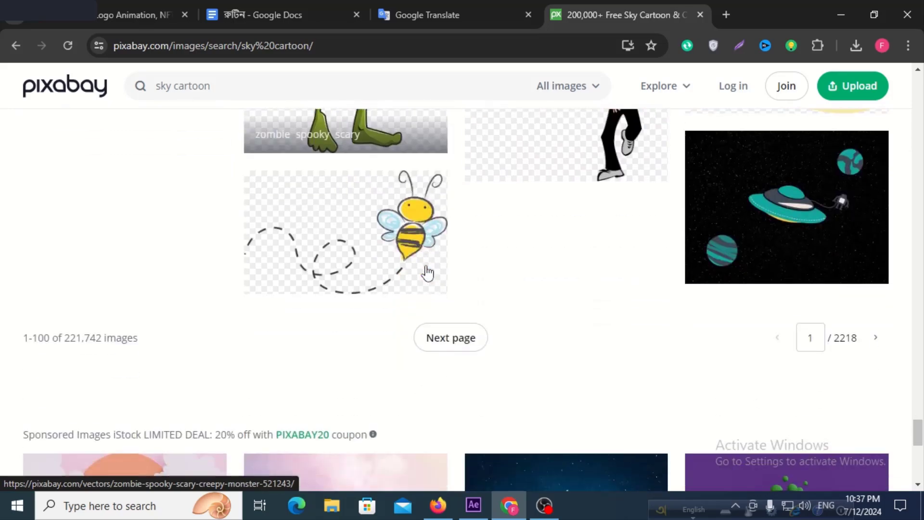
Look back over the sky cartoon illustrations already passed to check for a suitable background picture.
scroll(428, 273, up, 15)
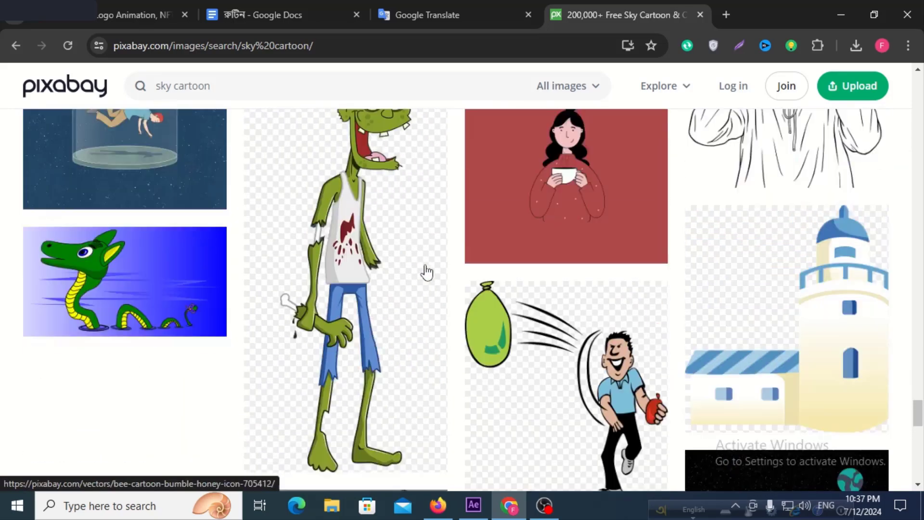
scroll(428, 273, up, 10)
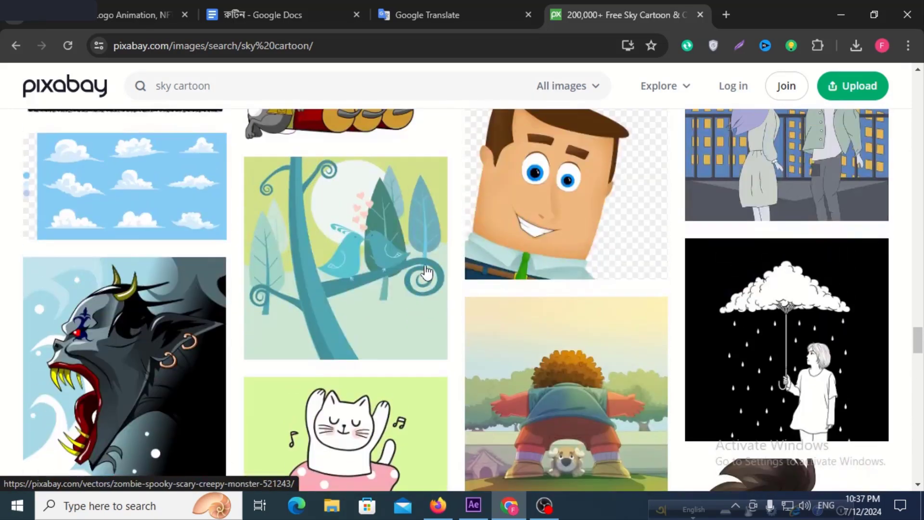
scroll(428, 273, down, 12)
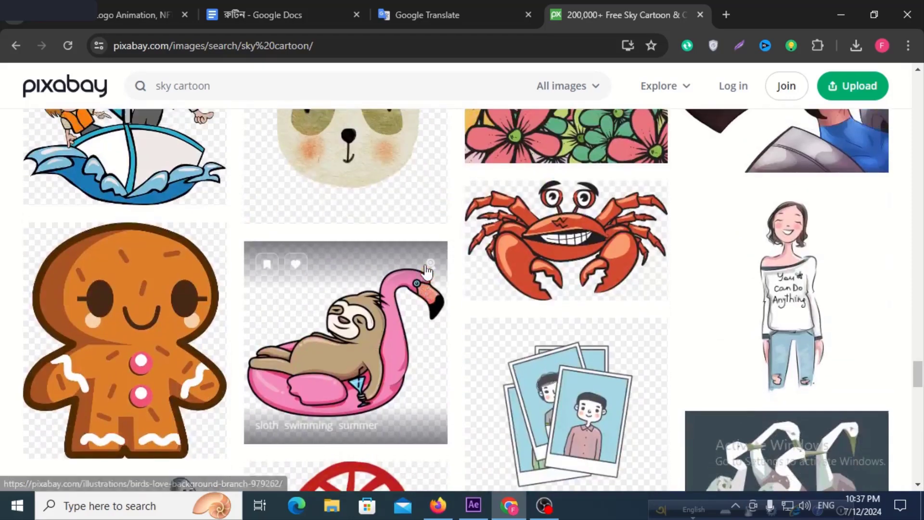
scroll(428, 273, up, 4)
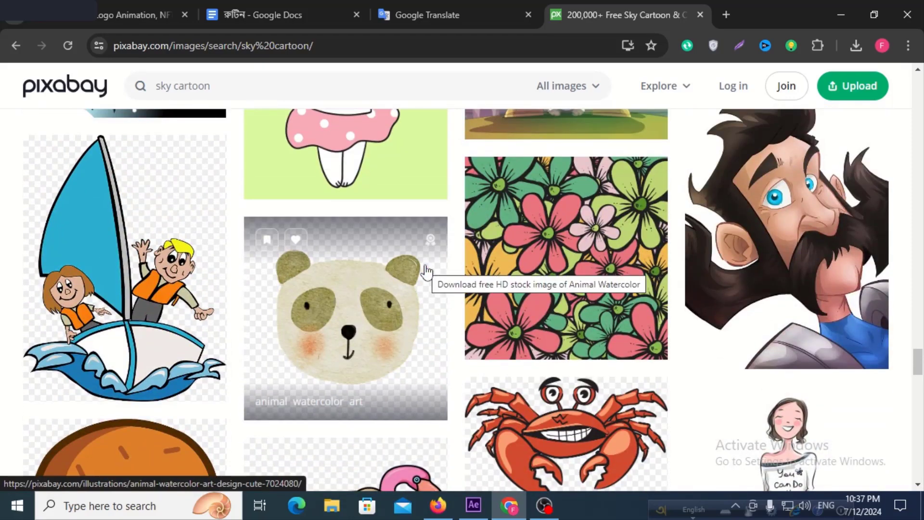
scroll(331, 259, up, 4)
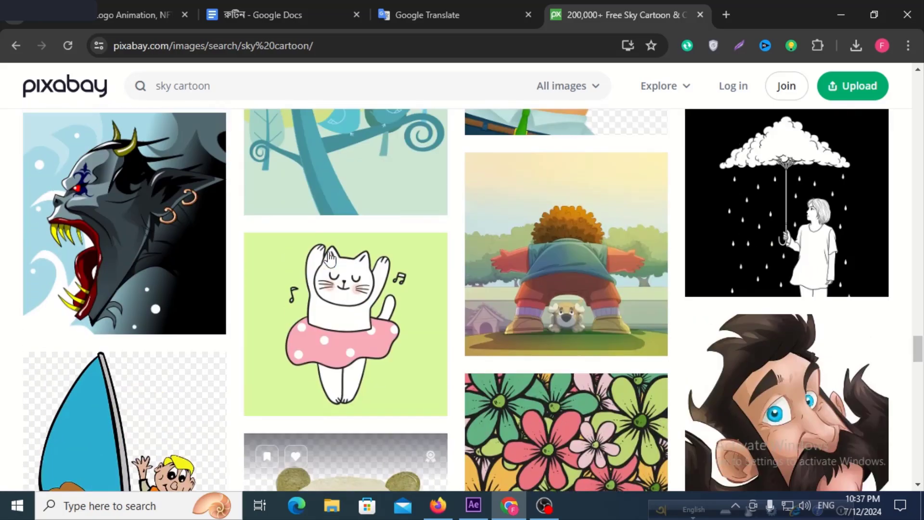
scroll(330, 259, up, 15)
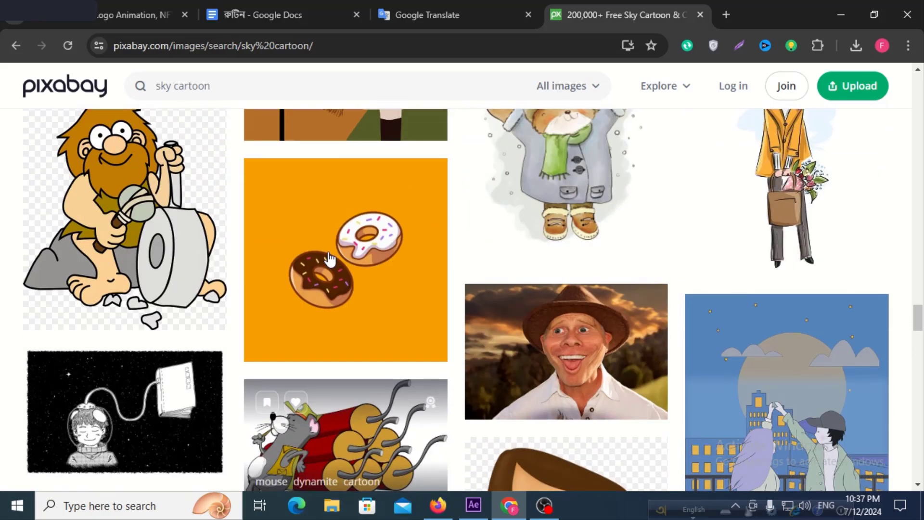
scroll(330, 259, up, 12)
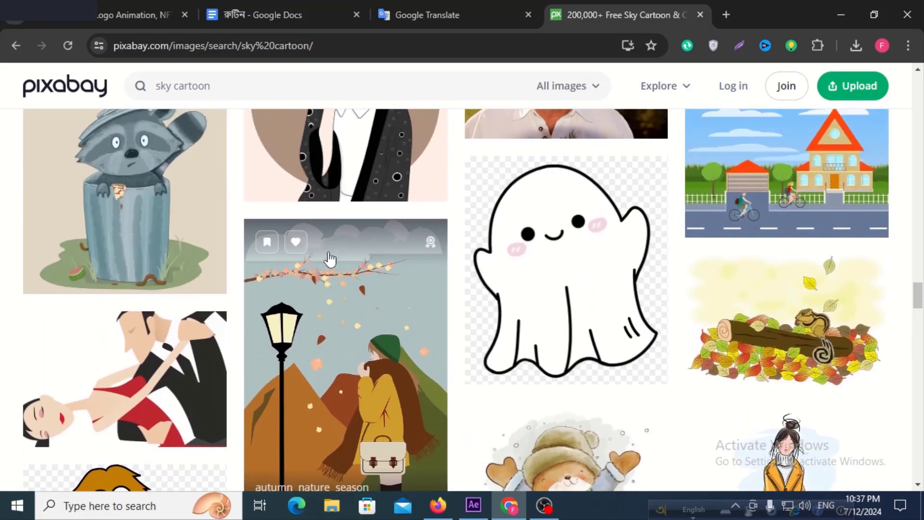
scroll(330, 259, up, 9)
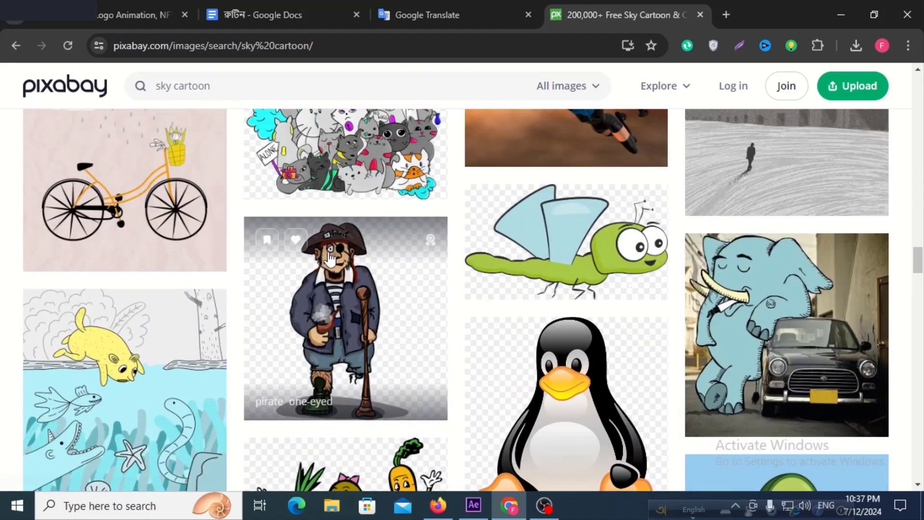
scroll(330, 259, up, 5)
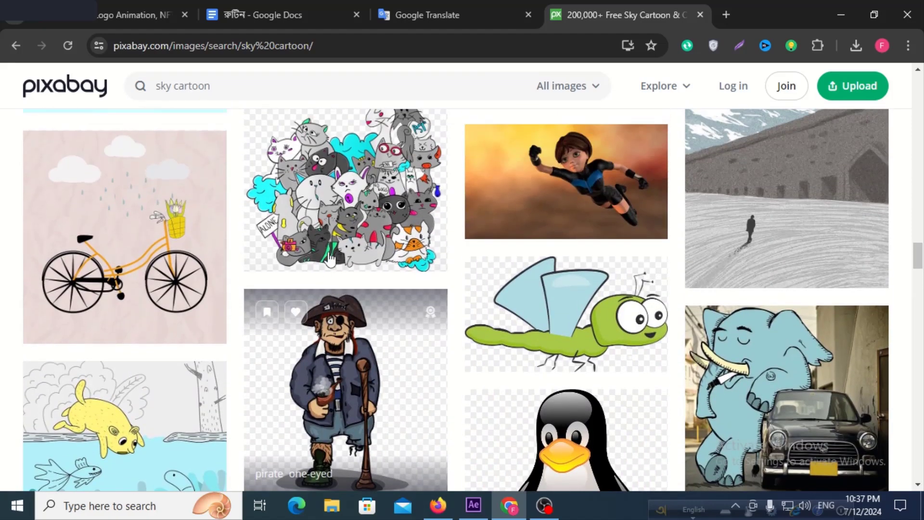
scroll(330, 259, up, 8)
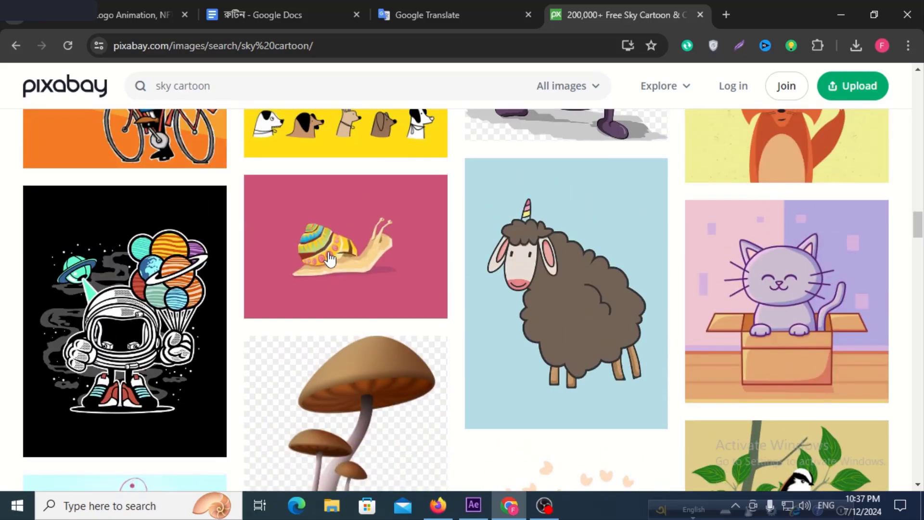
scroll(331, 259, down, 6)
scroll(330, 259, down, 6)
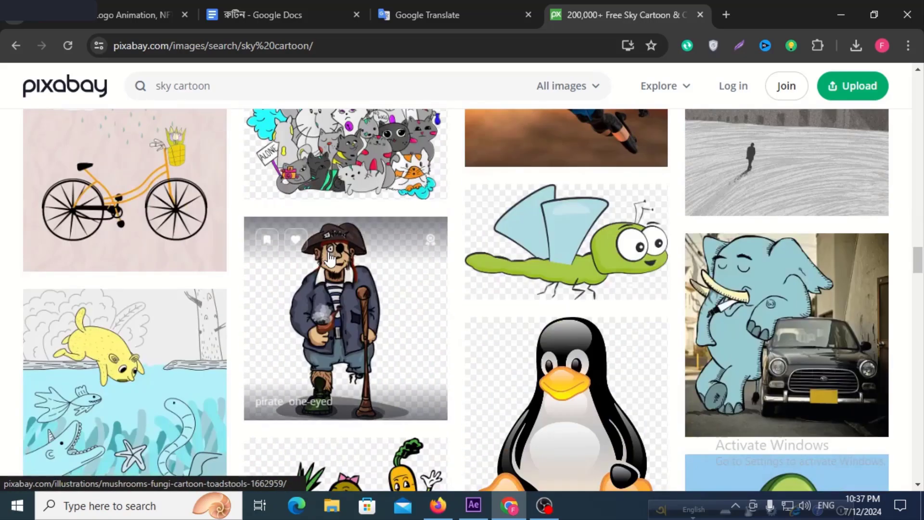
scroll(330, 259, down, 3)
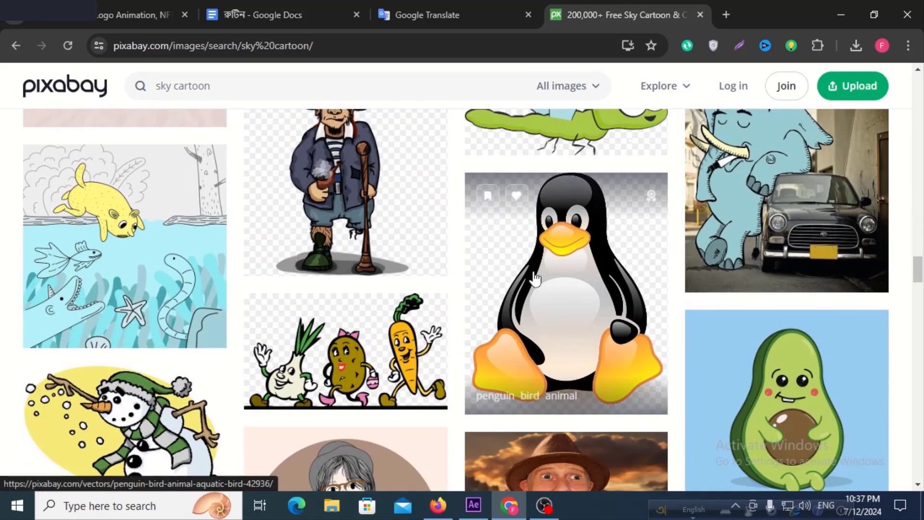
scroll(535, 279, up, 3)
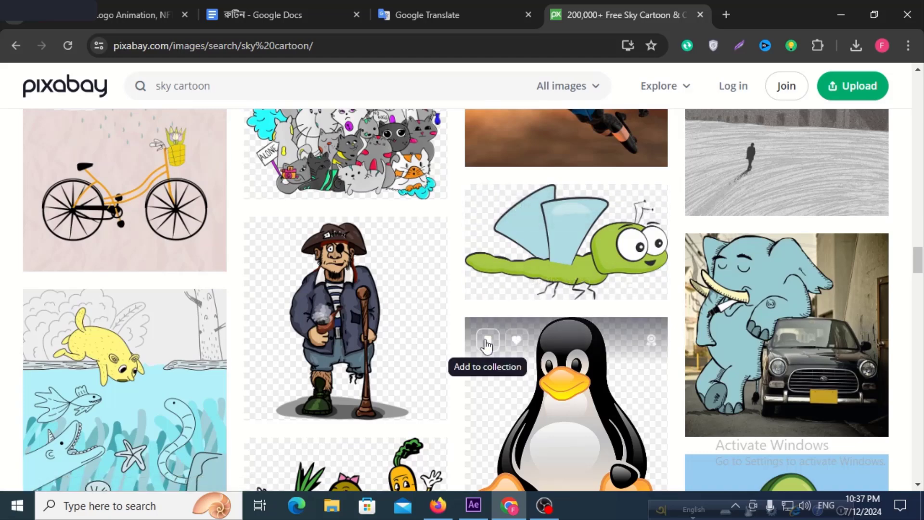
scroll(488, 343, down, 3)
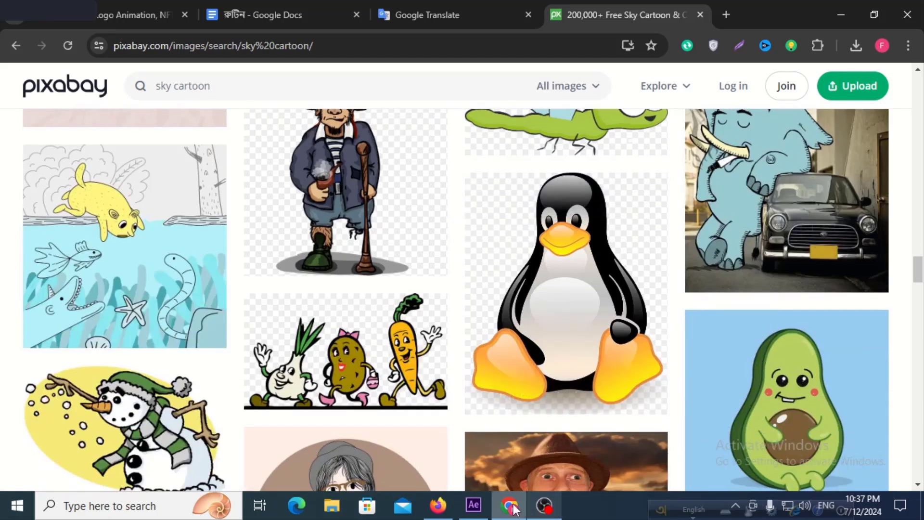
Switch to After Effects, add a white (FFFFFF) 1920 × 1080 px solid to Comp 1 and place it beneath the three shape layers.
click(474, 506)
click(188, 469)
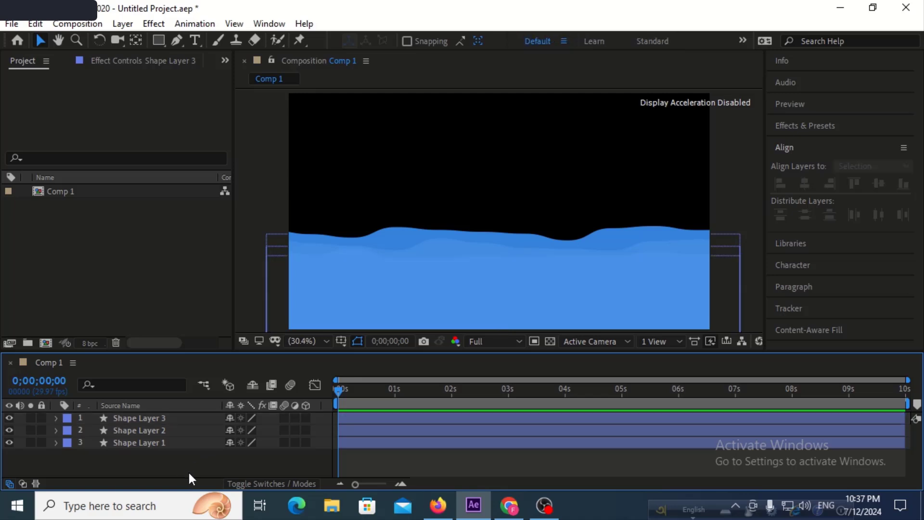
right_click(188, 462)
mouse_move(313, 305)
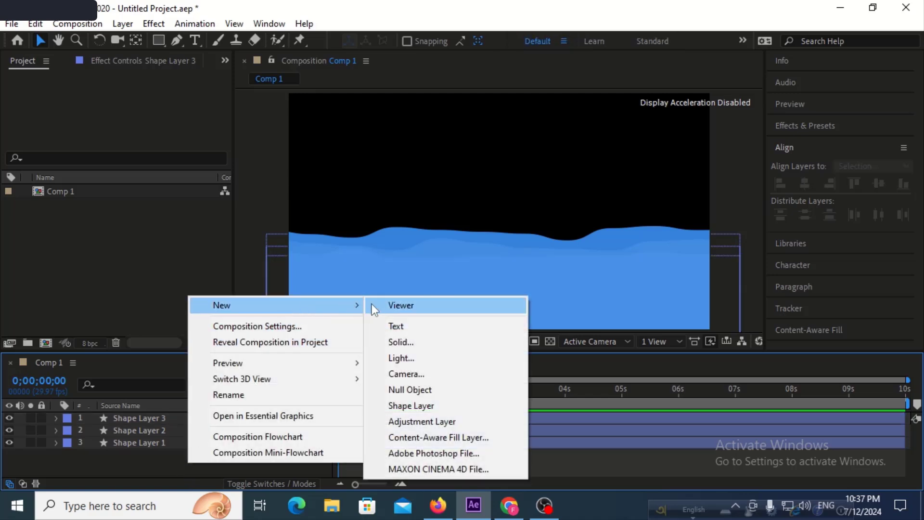
click(415, 340)
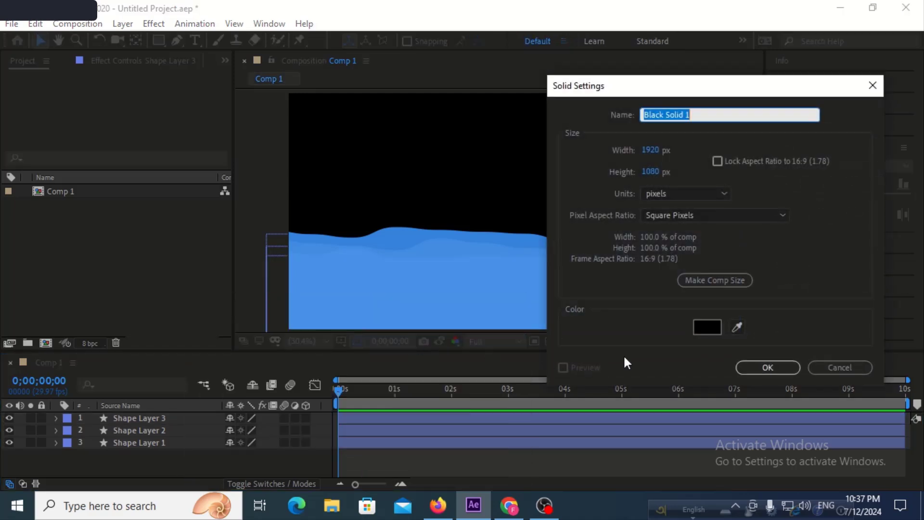
click(695, 329)
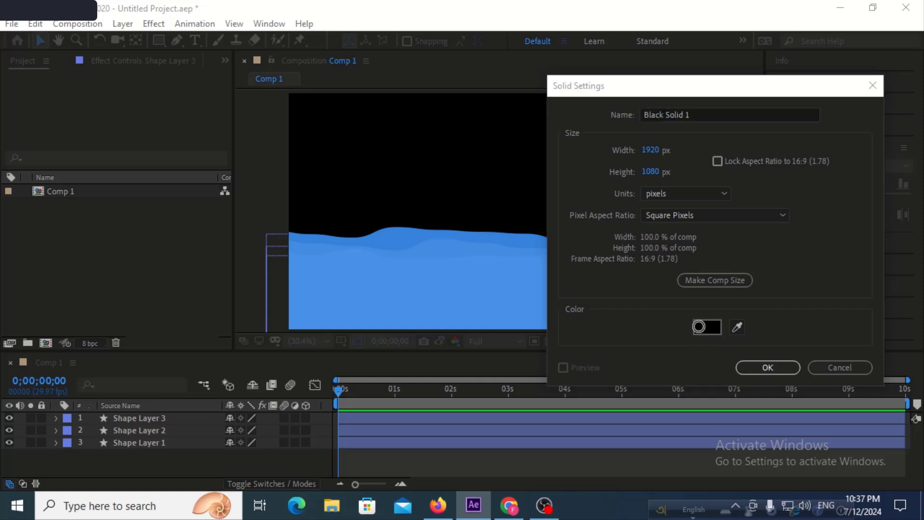
drag(531, 337, 510, 266)
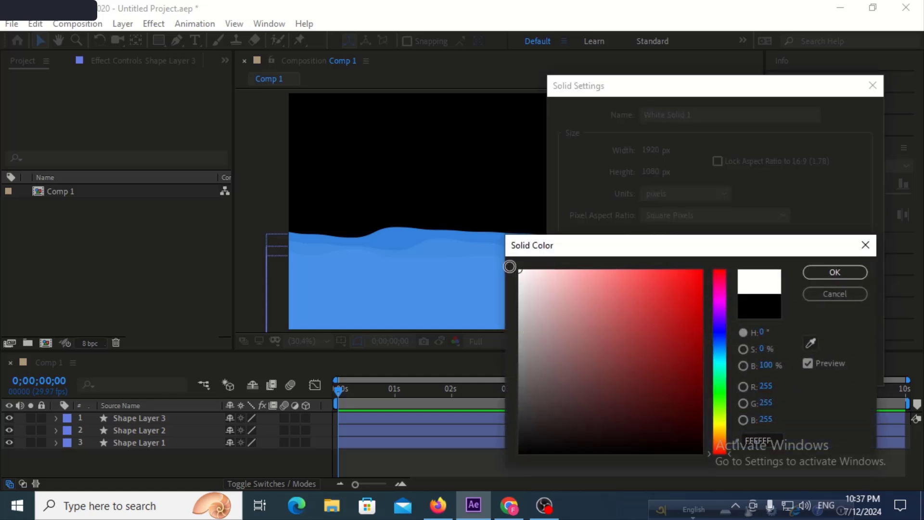
click(818, 272)
click(763, 368)
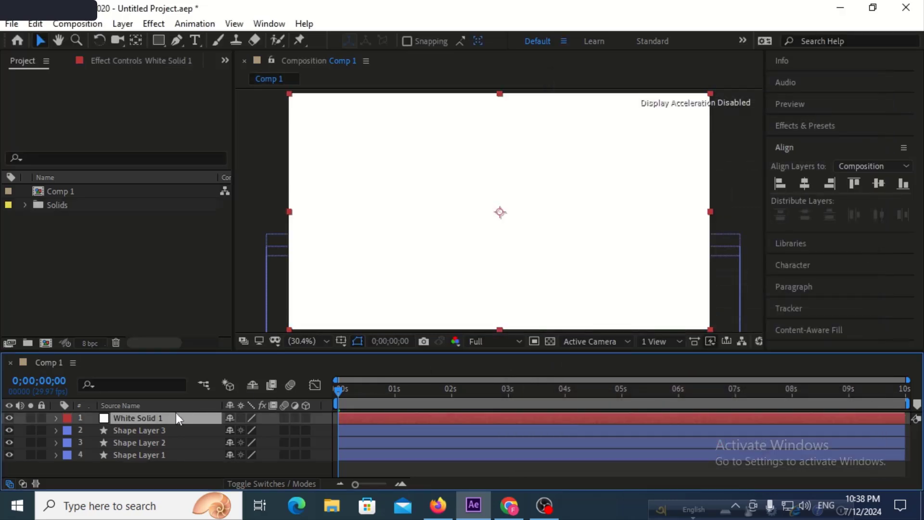
drag(173, 417, 160, 455)
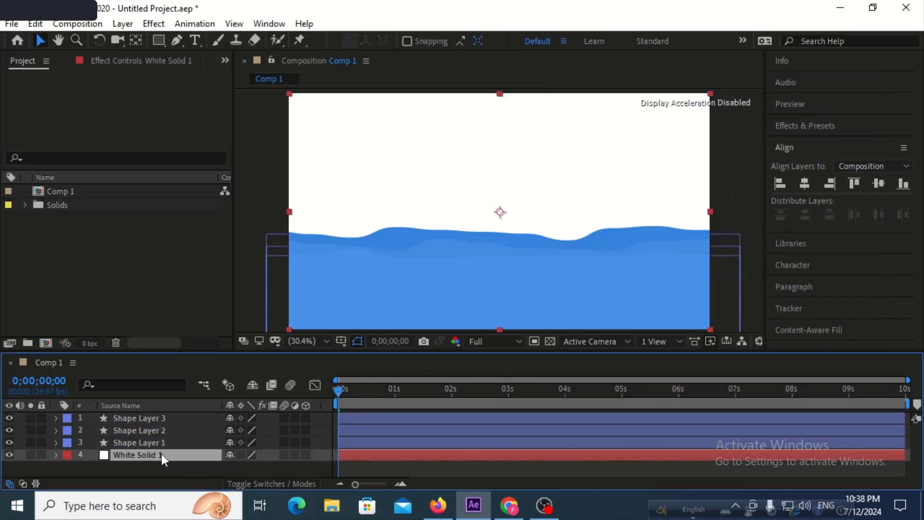
click(212, 472)
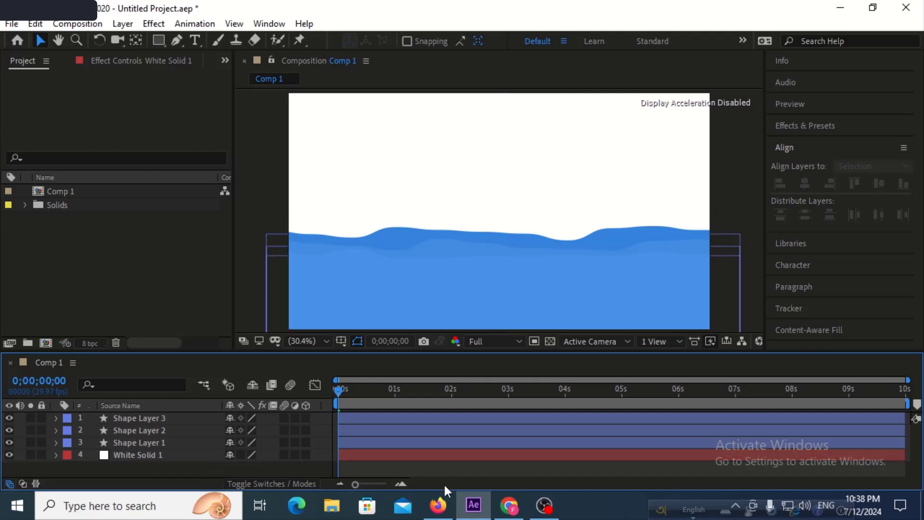
Go back to the Pixabay sky cartoon results in Chrome and download the cartoon shark illustration as a 1280×960 PNG.
click(509, 506)
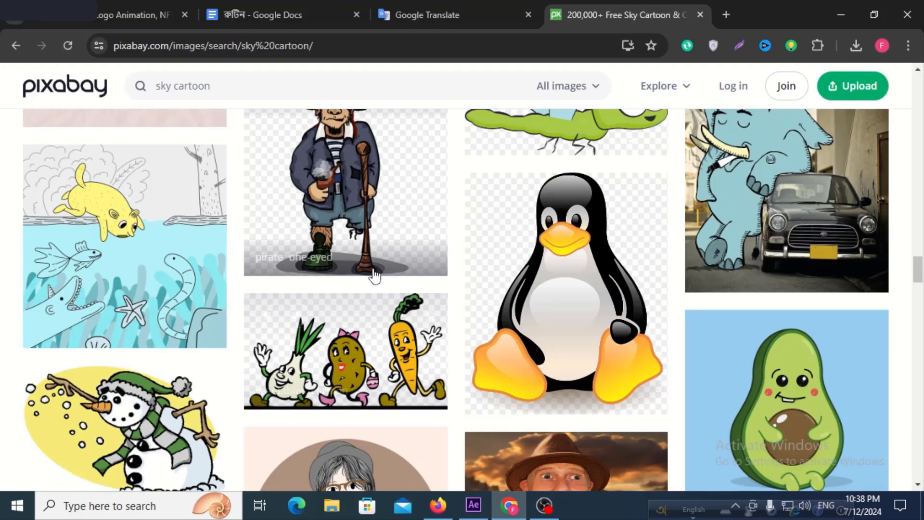
scroll(374, 277, down, 4)
scroll(374, 280, down, 9)
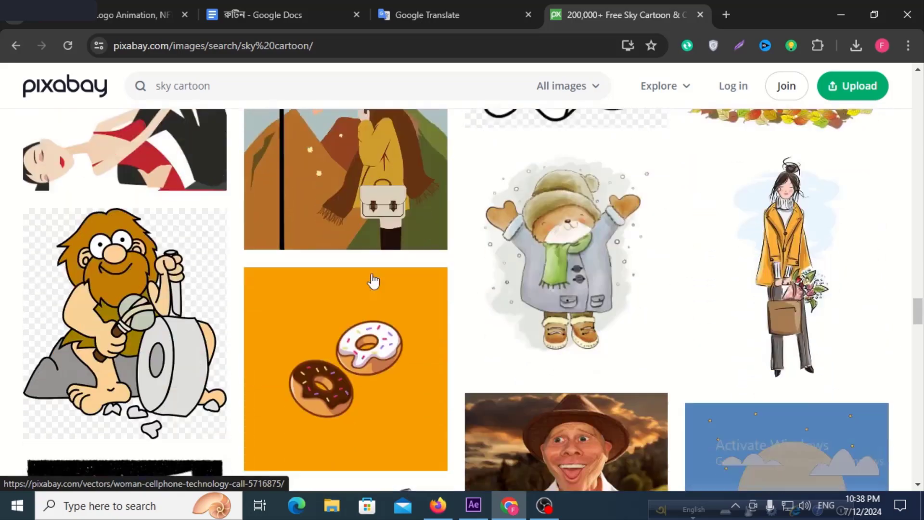
scroll(374, 280, down, 14)
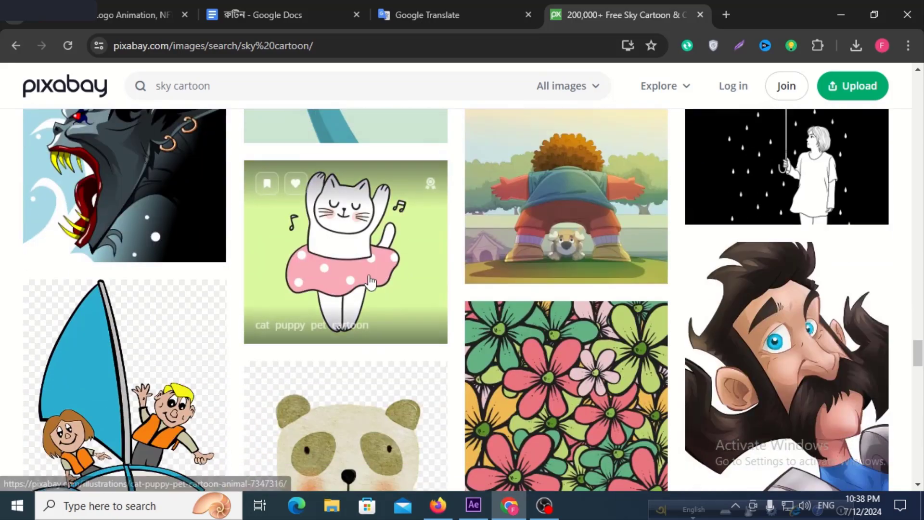
scroll(371, 281, down, 10)
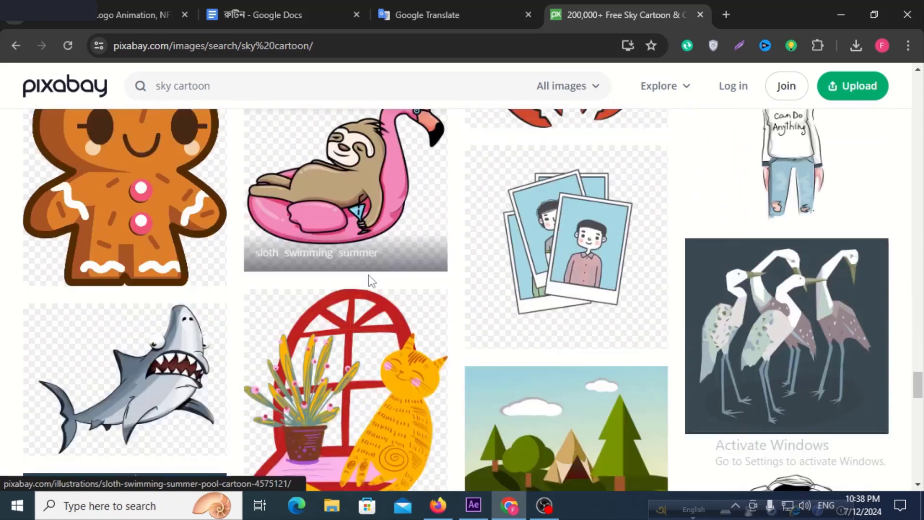
scroll(371, 281, down, 3)
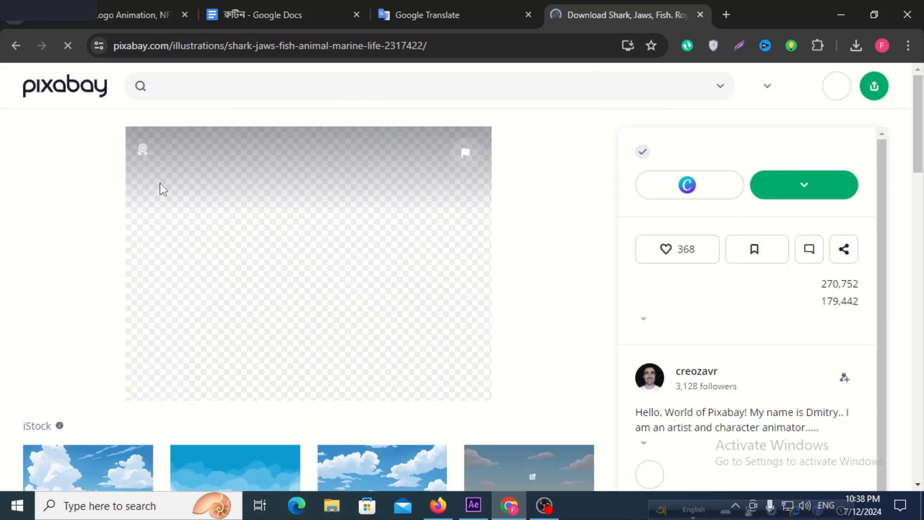
click(788, 200)
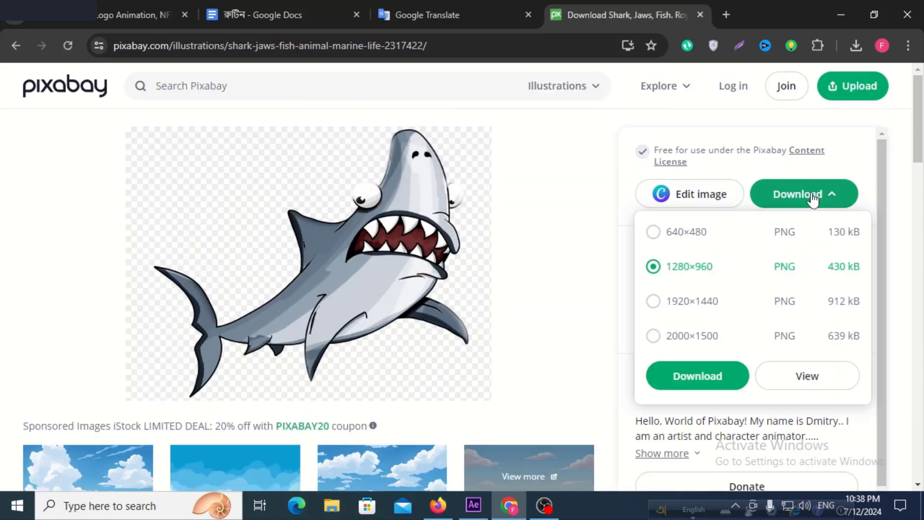
click(703, 377)
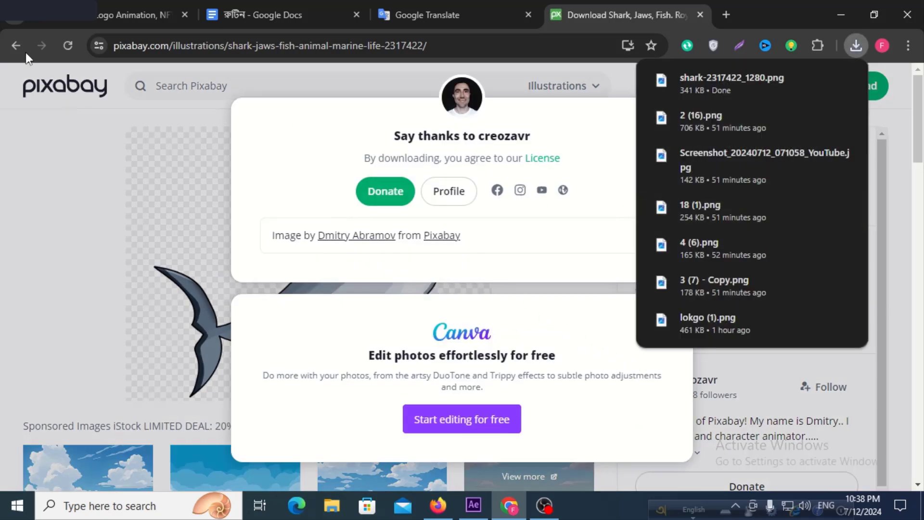
Return to the sky cartoon results, download the sailboat with two children as a 1280×1674 PNG and dismiss the thank-you dialog.
click(16, 45)
scroll(279, 310, down, 10)
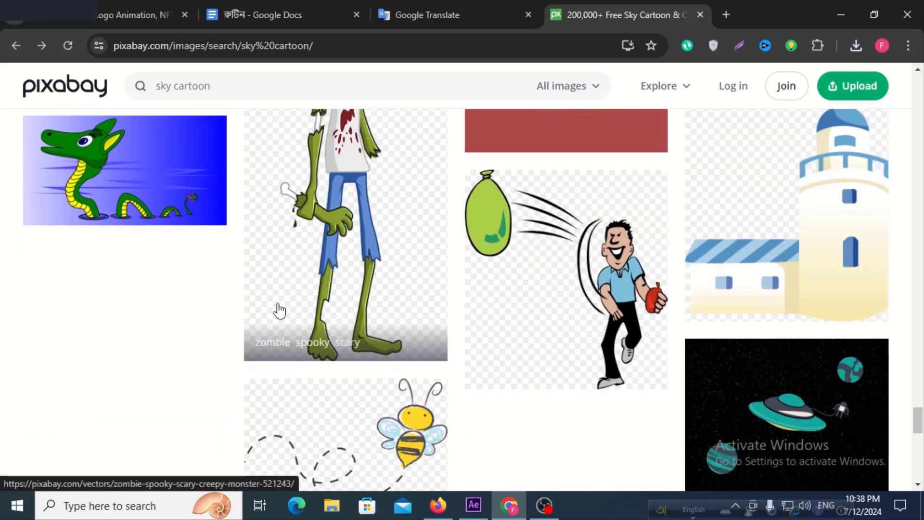
scroll(279, 306, down, 4)
scroll(482, 268, up, 2)
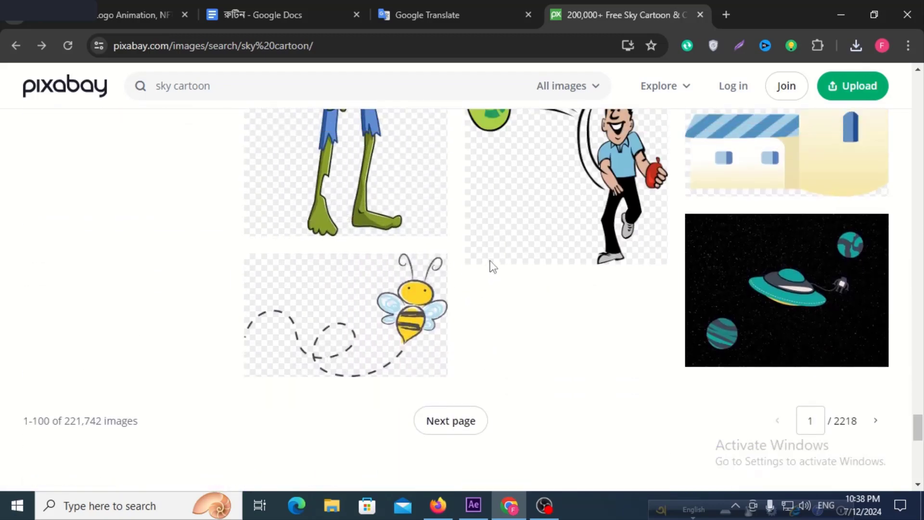
scroll(490, 263, up, 15)
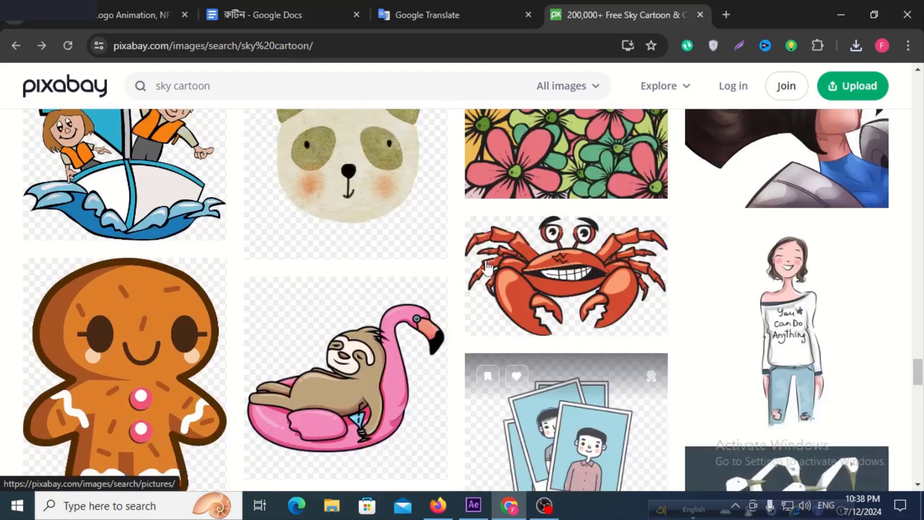
scroll(488, 266, up, 4)
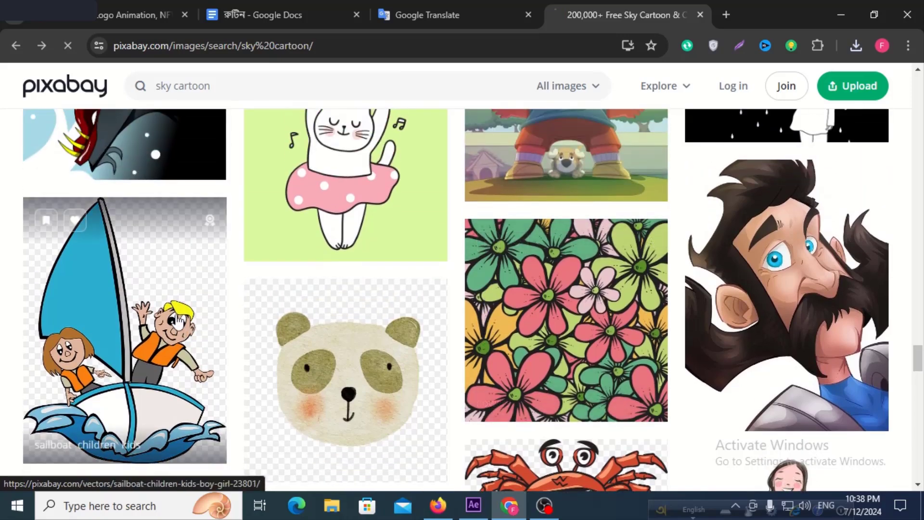
click(178, 311)
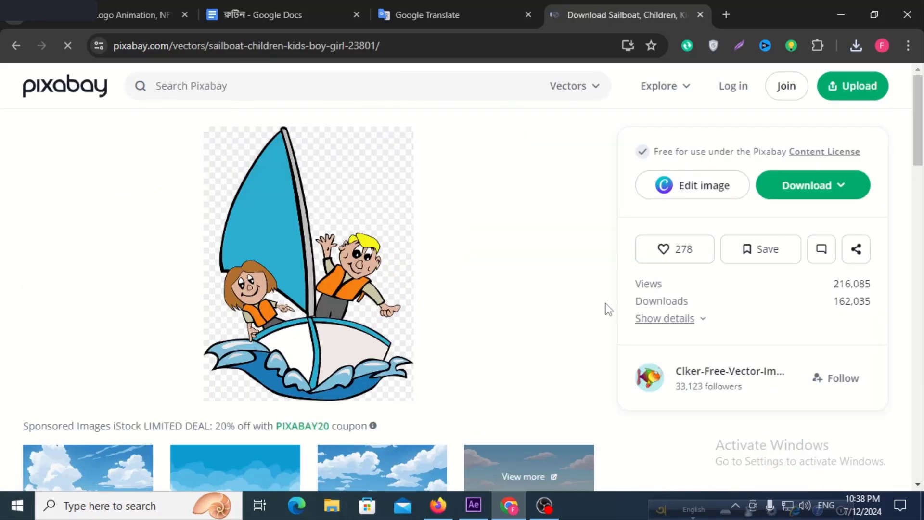
click(802, 191)
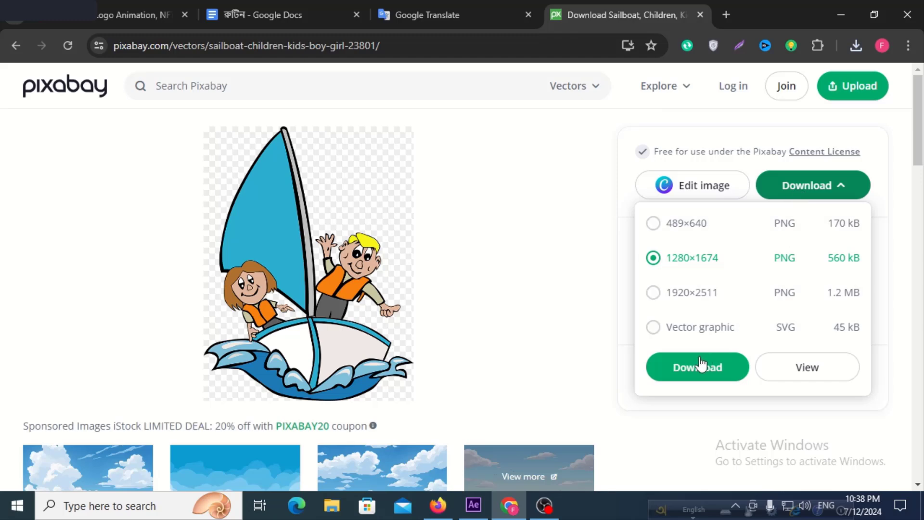
click(691, 370)
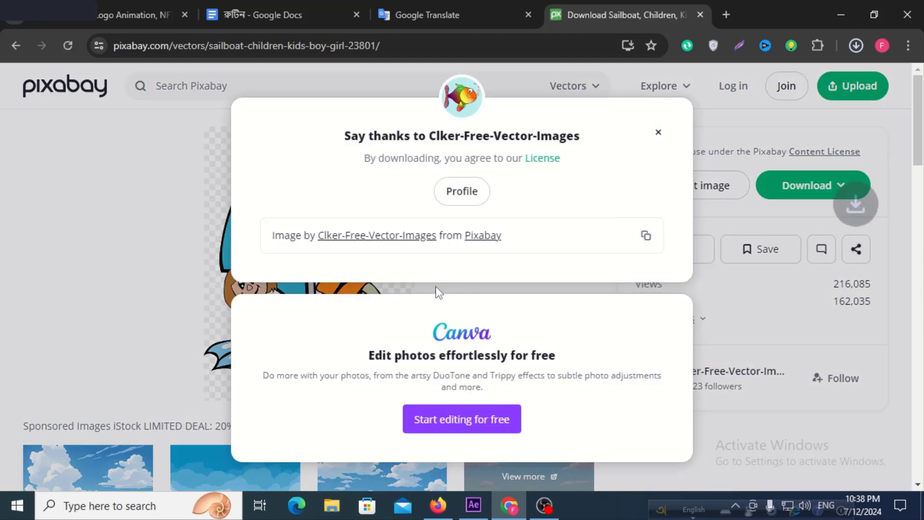
click(114, 240)
scroll(180, 243, down, 5)
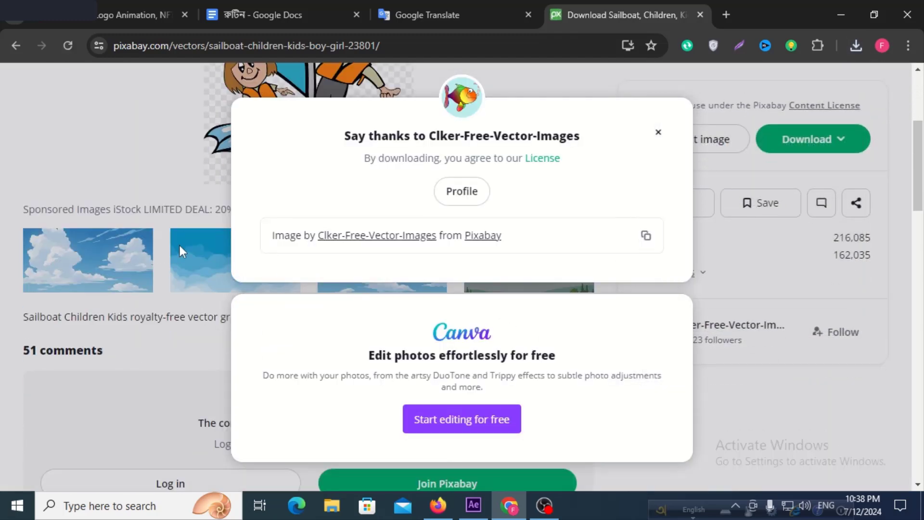
scroll(279, 182, up, 3)
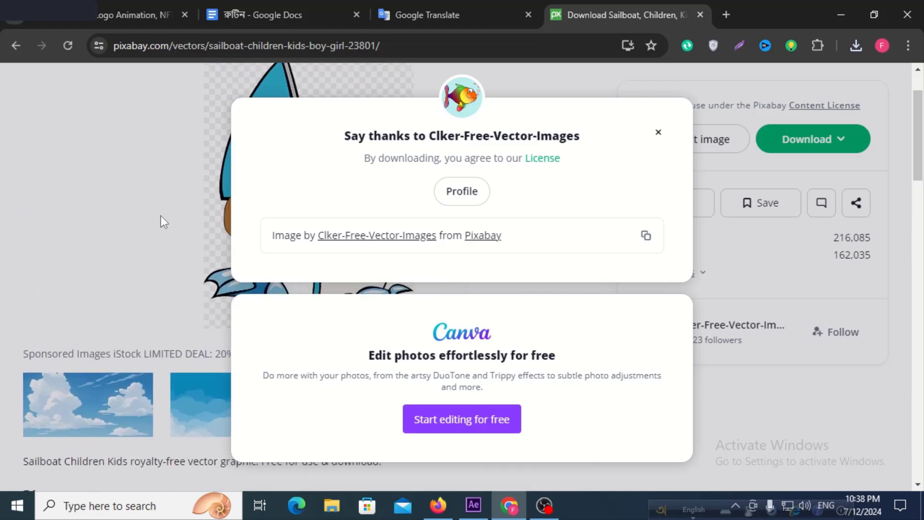
scroll(161, 215, down, 2)
click(659, 133)
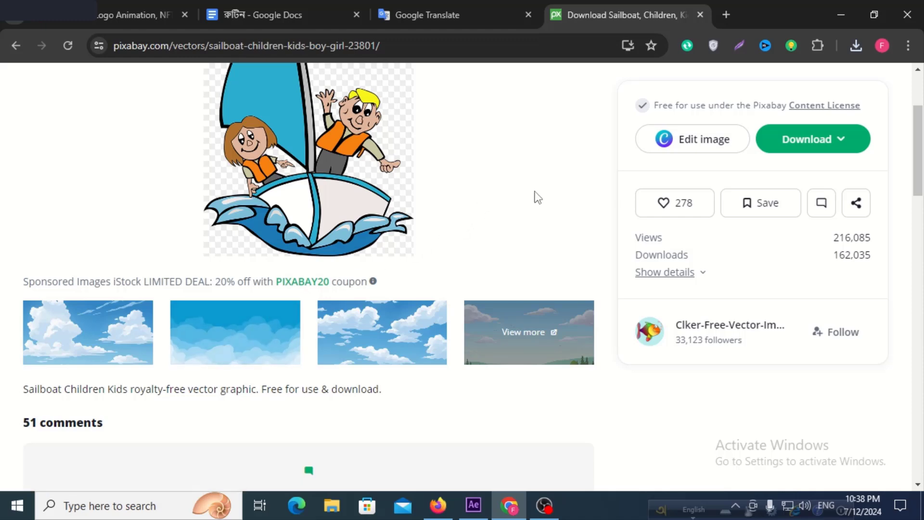
Search Google for "pngwing" in a new browser tab and open the PNGWing website.
click(726, 15)
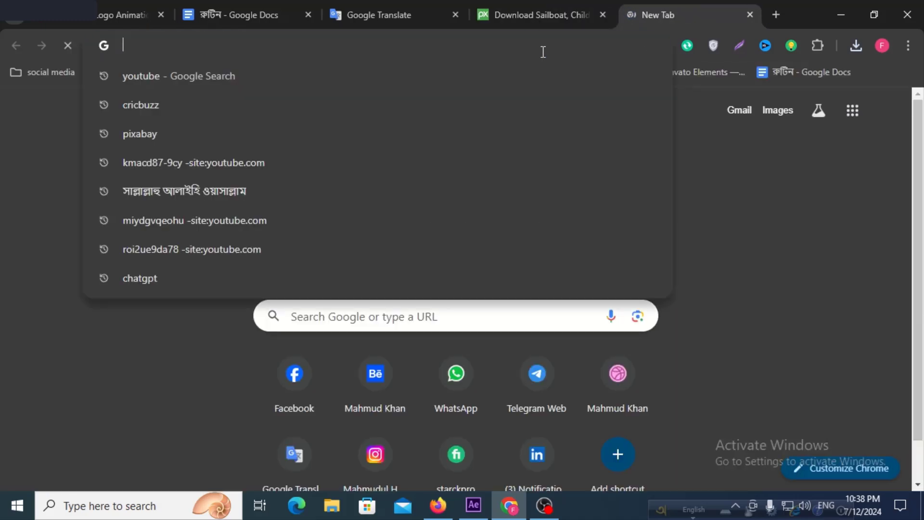
text(pn)
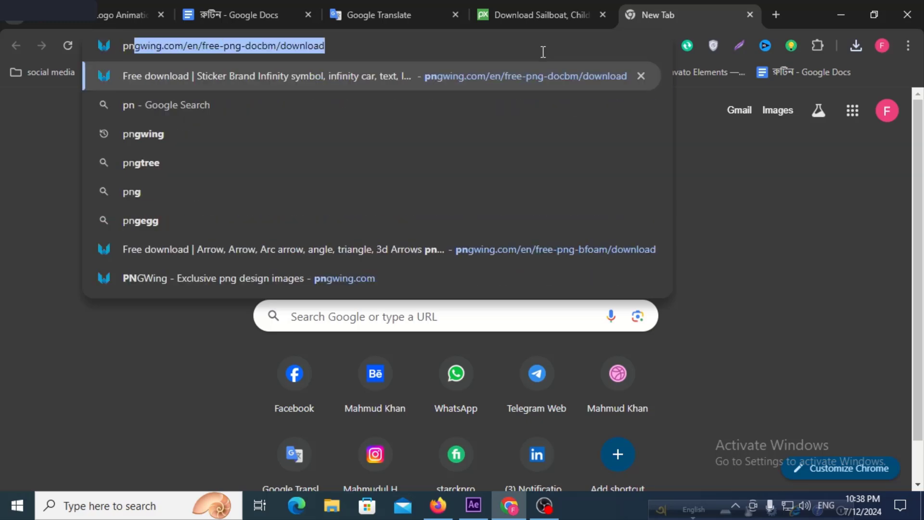
text(g)
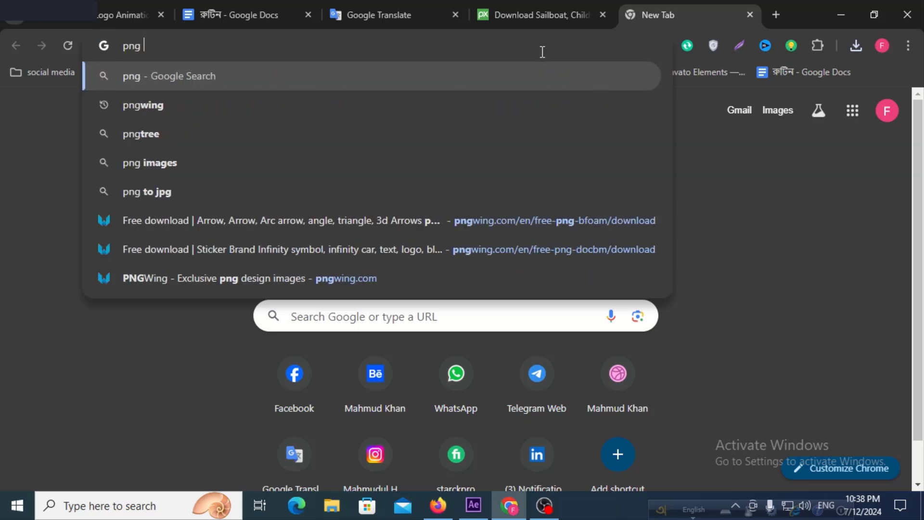
click(264, 112)
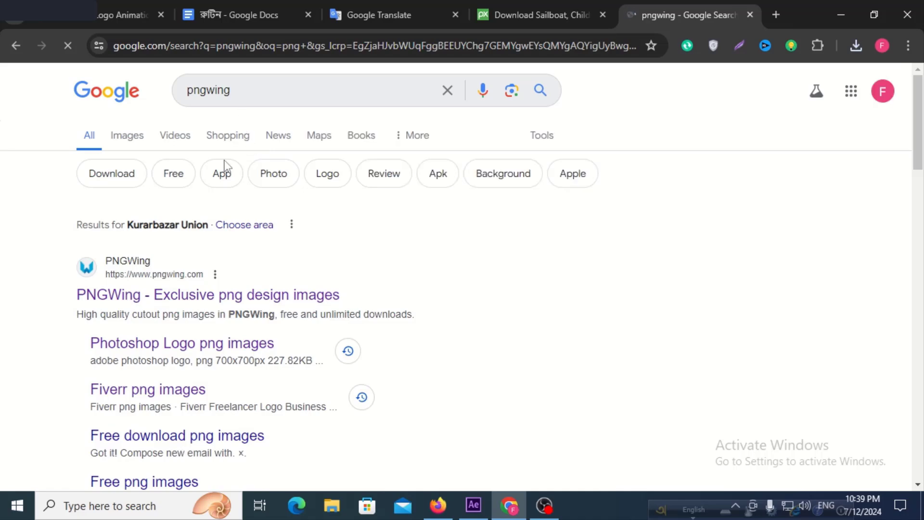
click(192, 290)
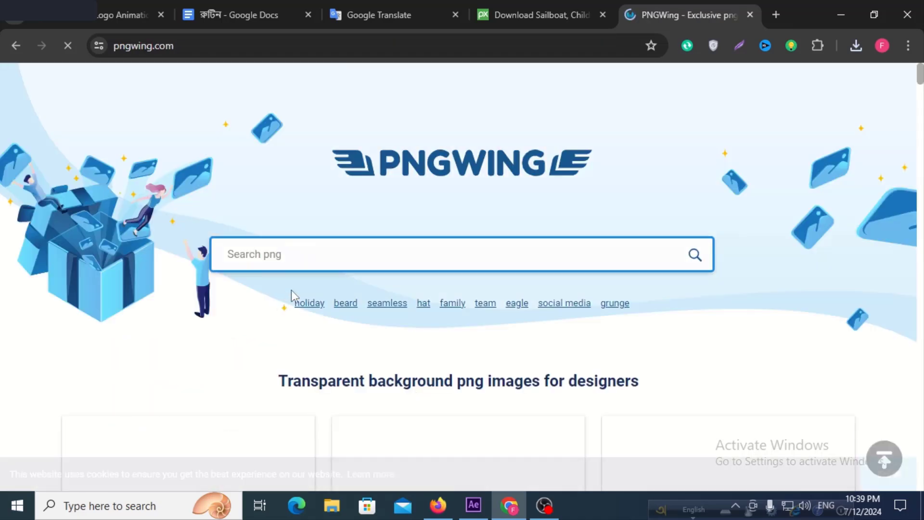
Search PNGWing for "cloud" and open the page of the White Cloud transparent PNG at its download section.
click(328, 256)
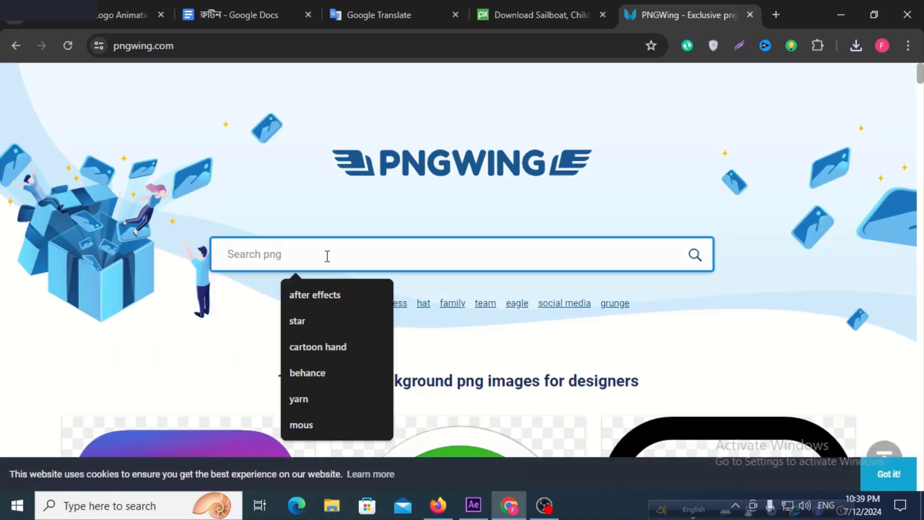
text(clo)
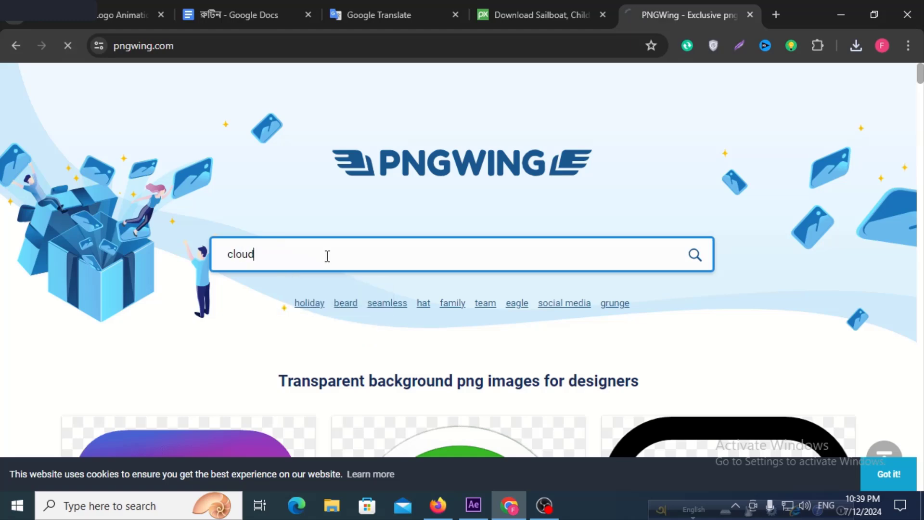
text(ud)
key(Return)
scroll(366, 262, down, 5)
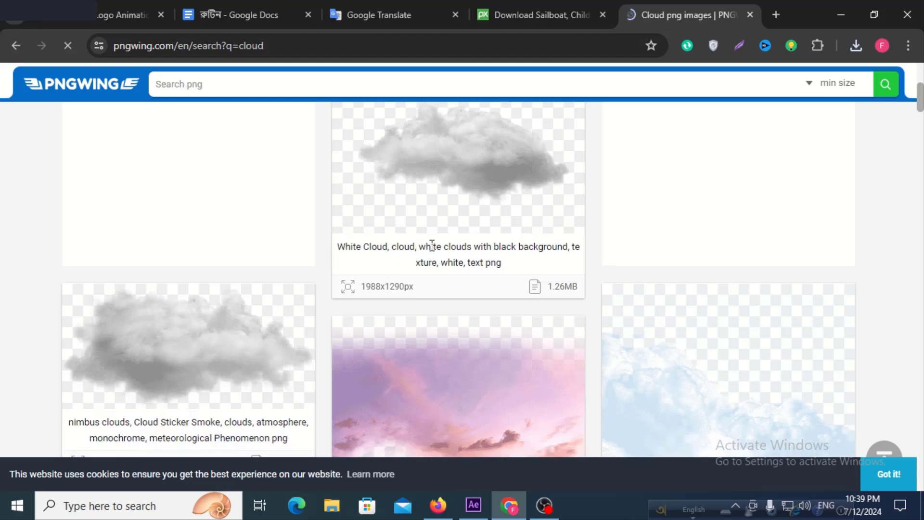
click(442, 281)
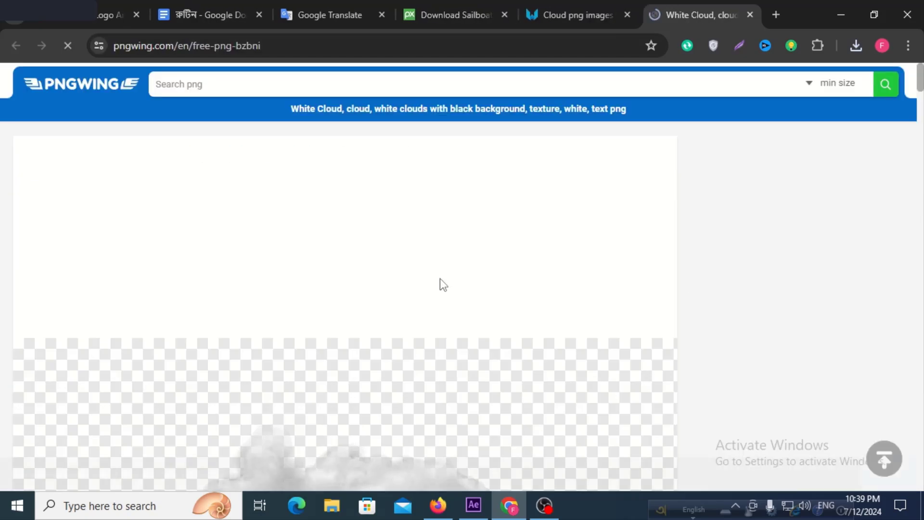
scroll(509, 287, down, 5)
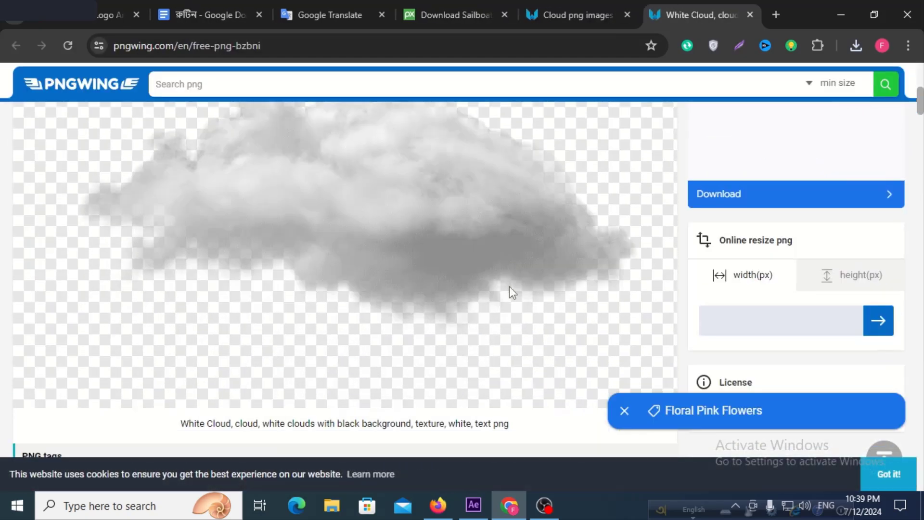
Download the White Cloud transparent PNG from PNGWing, completing the letter-order verification challenge.
scroll(509, 287, down, 10)
click(383, 319)
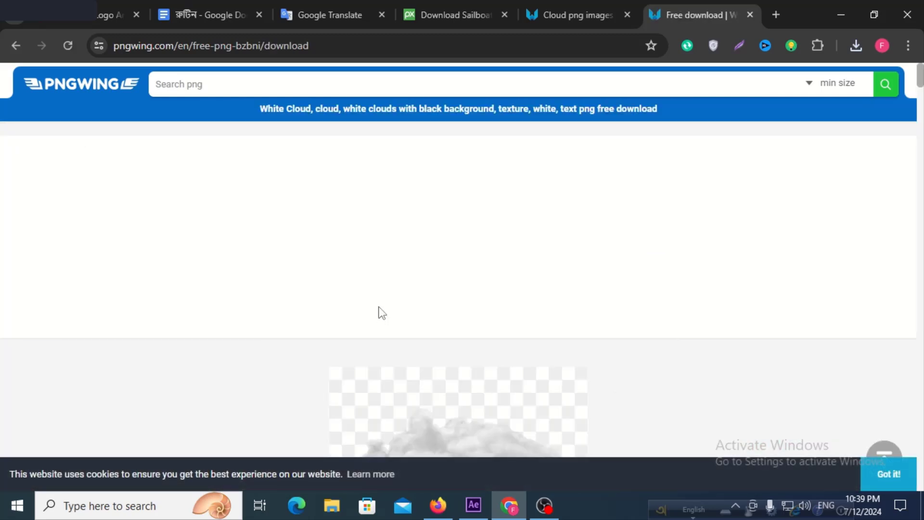
scroll(381, 313, down, 5)
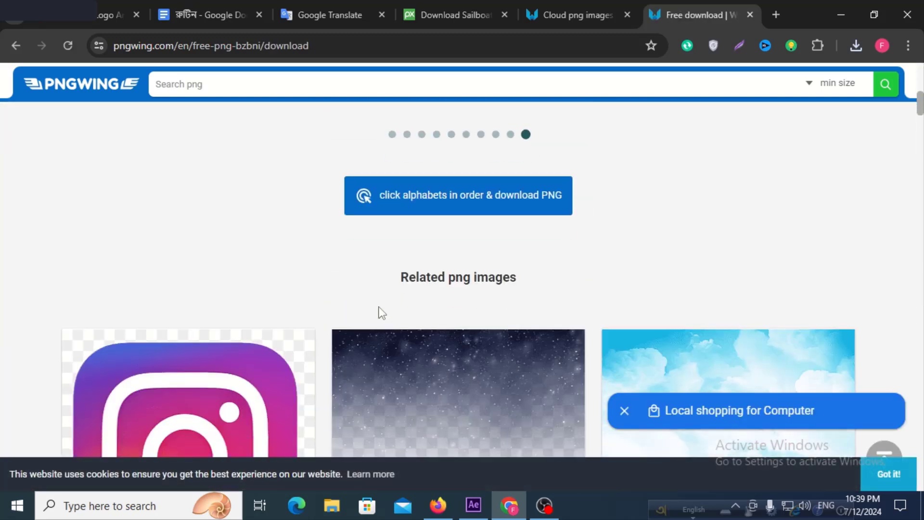
click(440, 195)
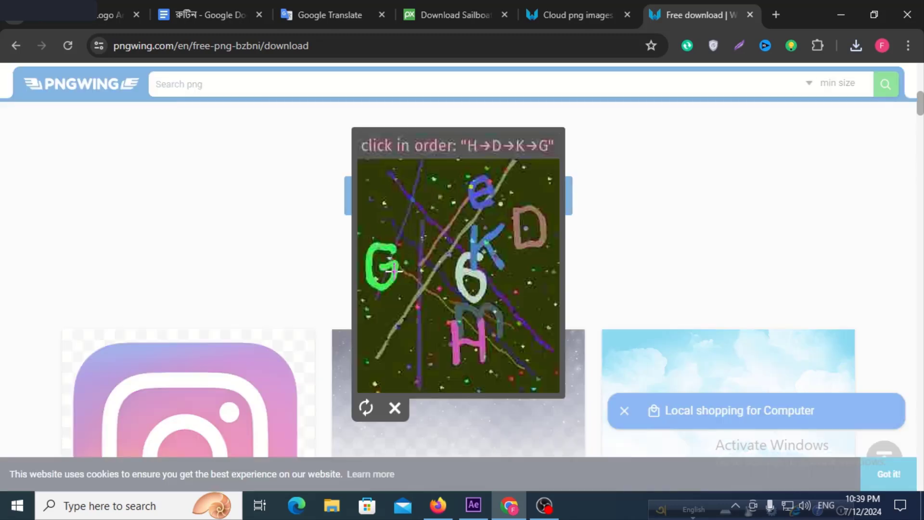
click(452, 325)
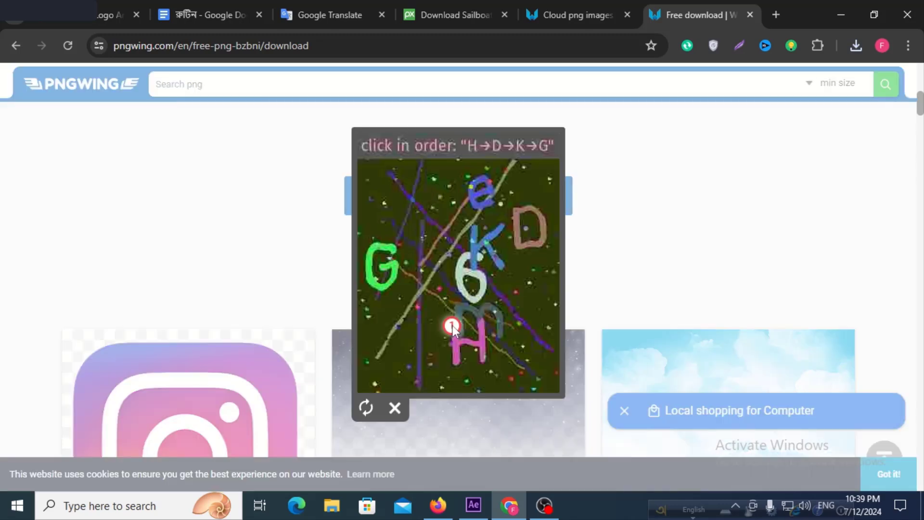
click(517, 237)
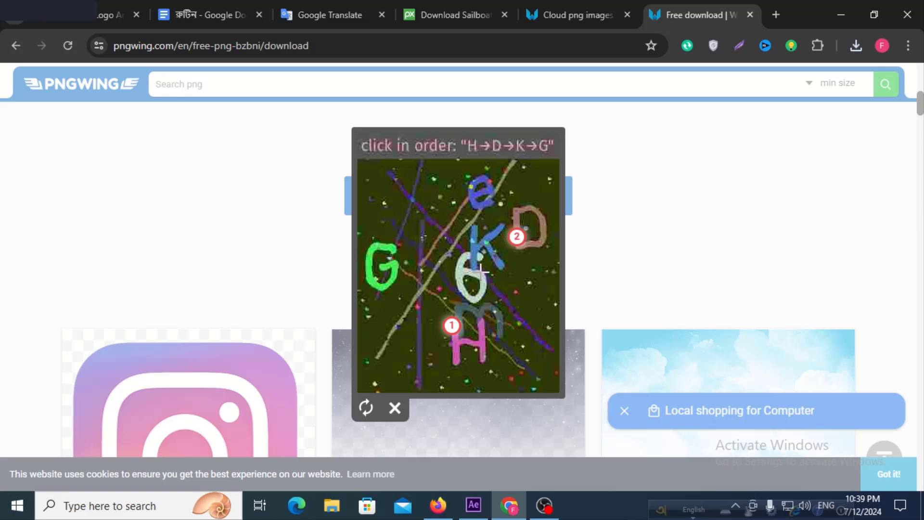
click(489, 240)
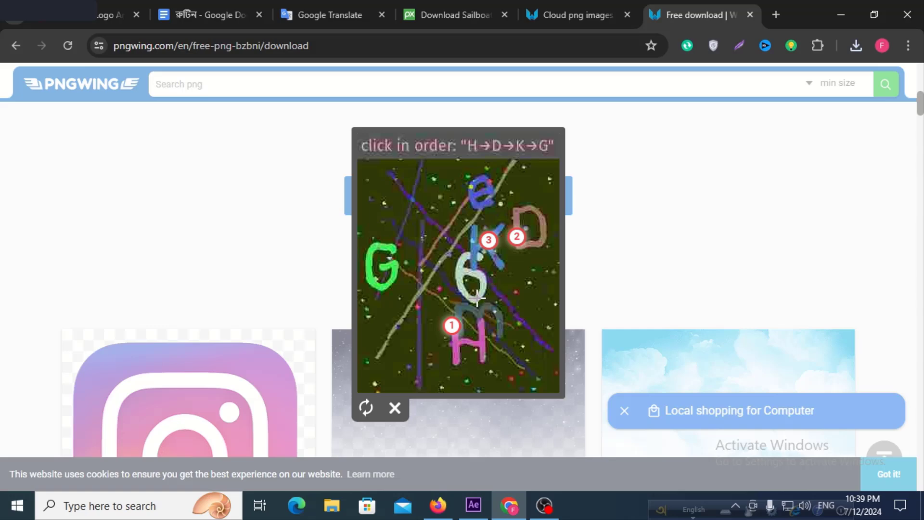
click(391, 266)
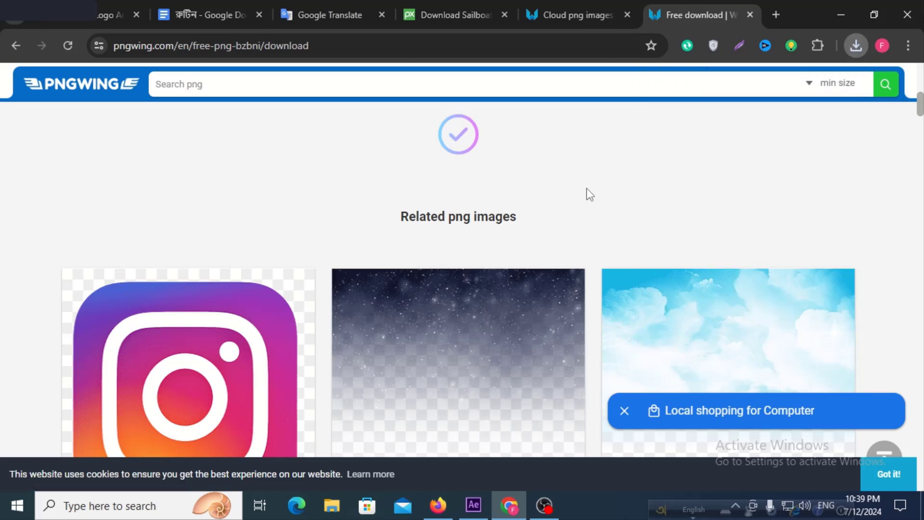
Open the related Cloud Sky Blue PNG page on PNGWing and look over its image.
scroll(626, 212, down, 3)
click(723, 207)
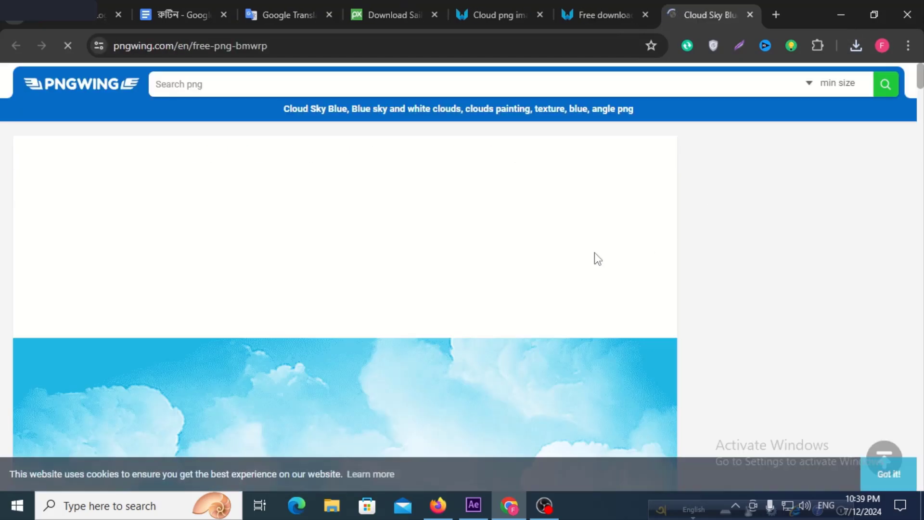
scroll(595, 255, down, 4)
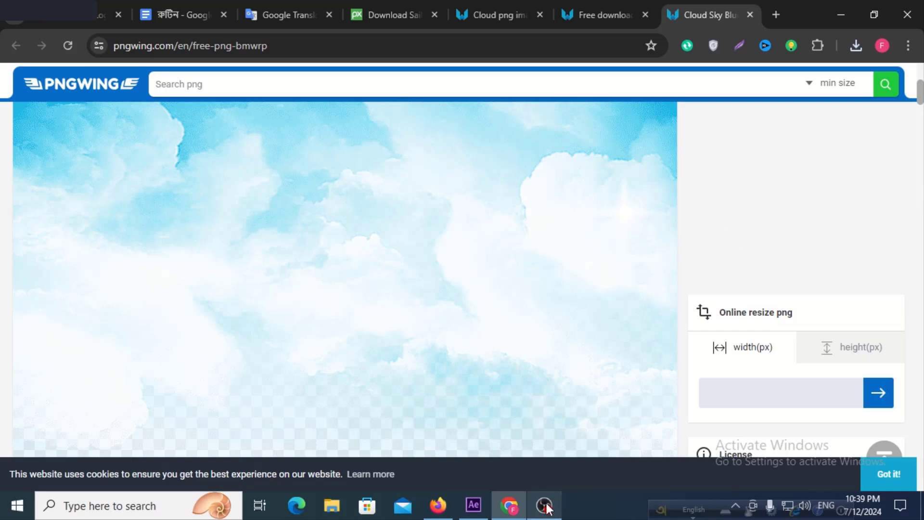
Switch to After Effects and import pngwing.com (28).png, sailboat-23801_1280.png and shark-2317422_1280.png from Downloads as footage.
click(473, 508)
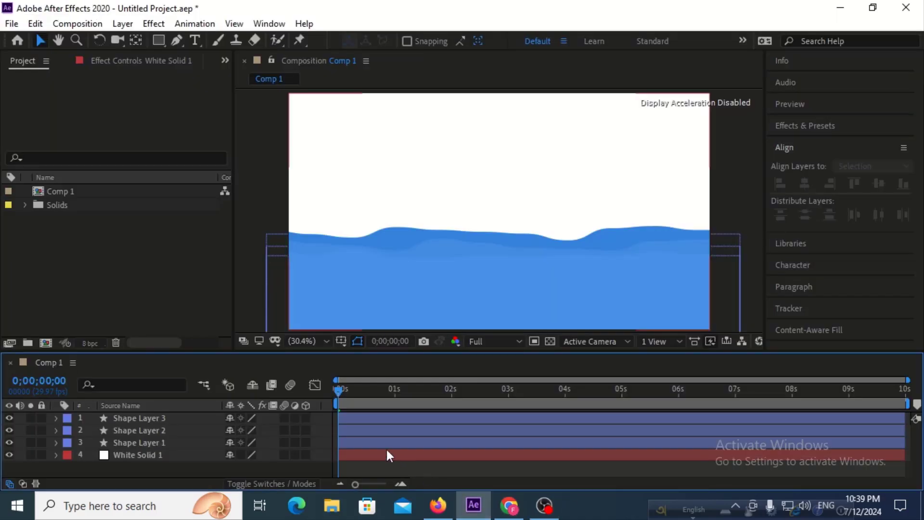
click(131, 248)
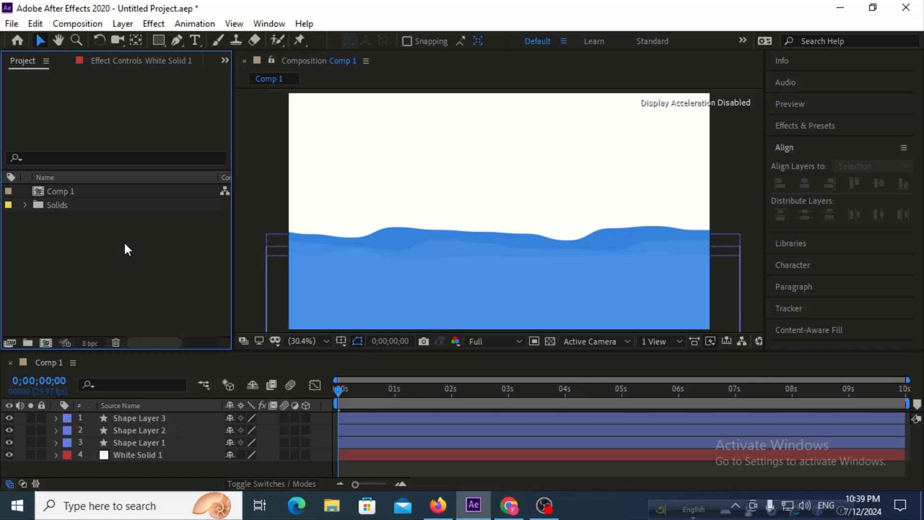
double_click(121, 235)
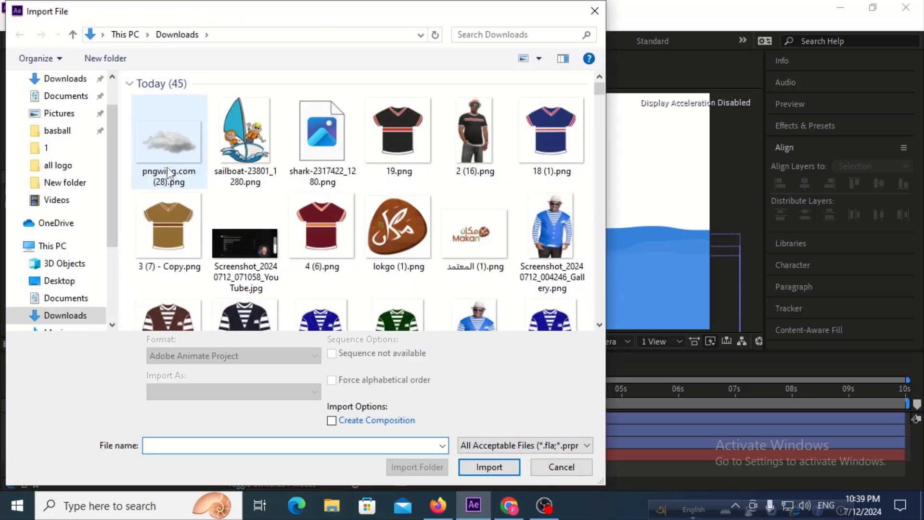
click(171, 143)
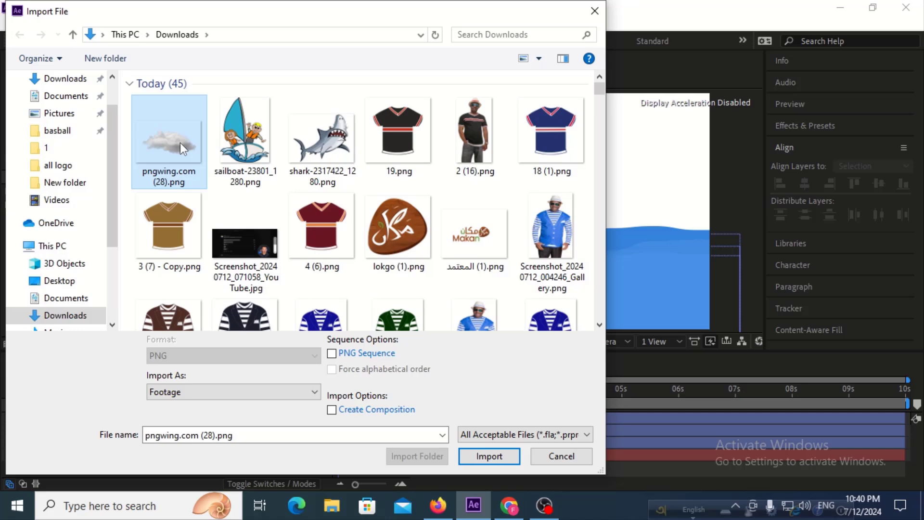
ctrl+click(240, 143)
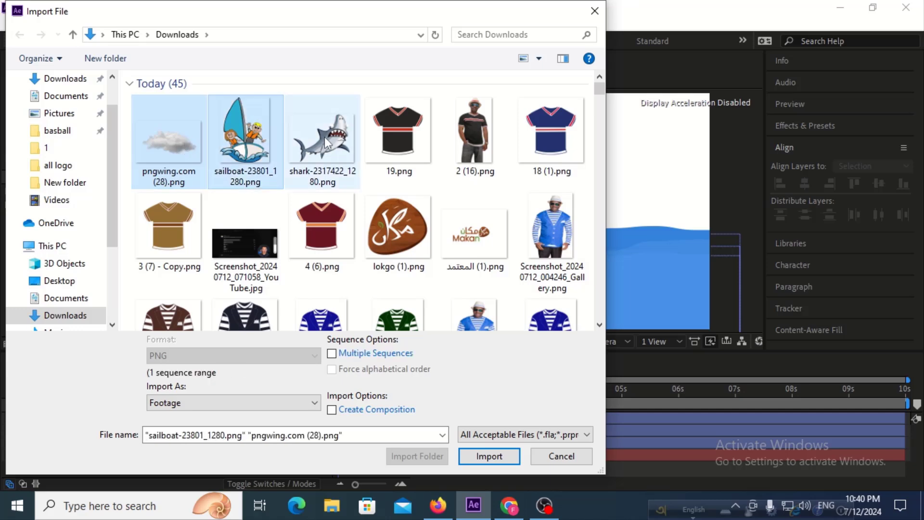
click(154, 146)
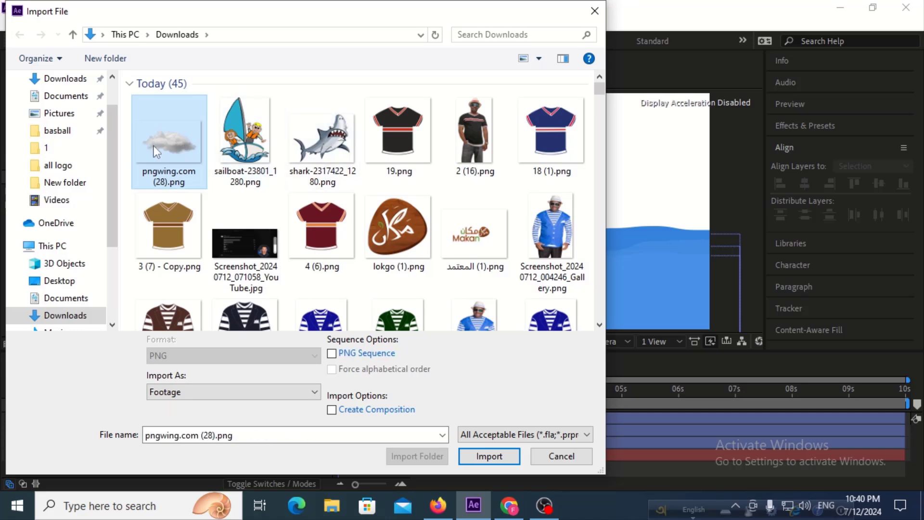
shift+click(312, 142)
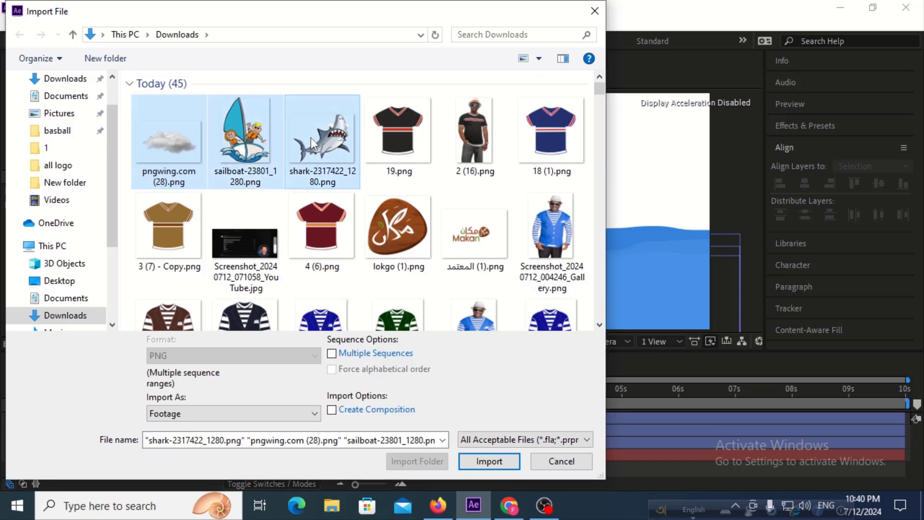
click(490, 461)
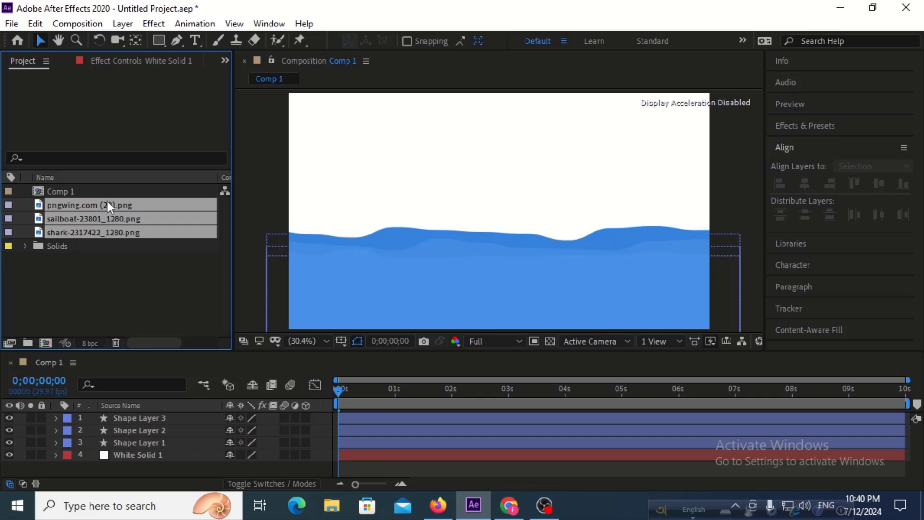
Add the three imported images to Comp 1 above the shape layers and scale them all to 37%.
drag(107, 201, 126, 413)
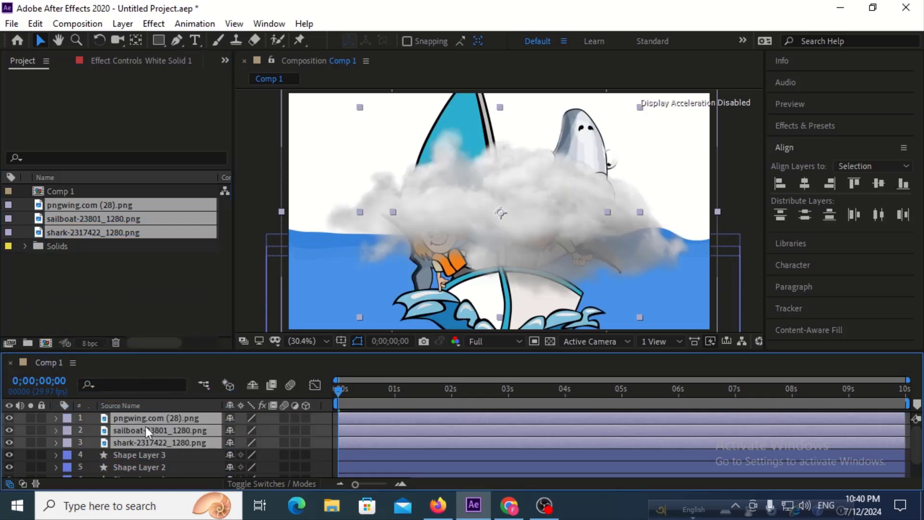
key(s)
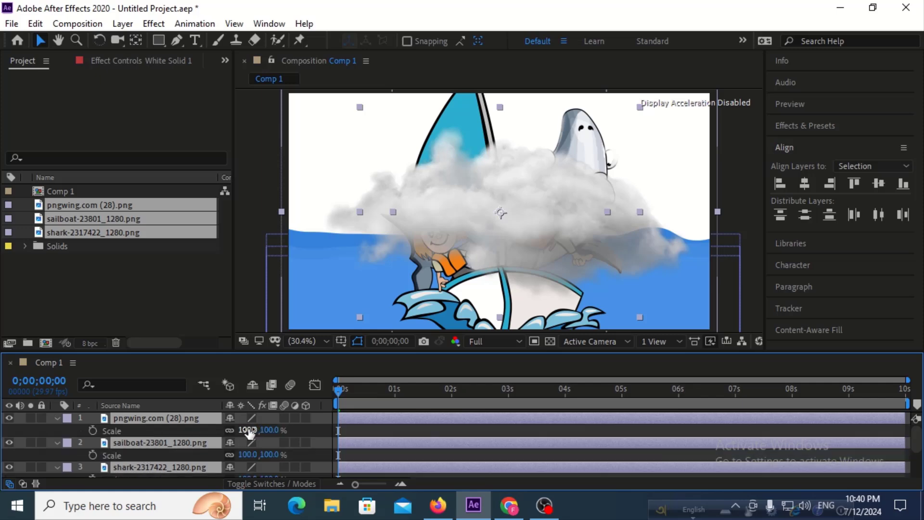
drag(245, 429, 206, 434)
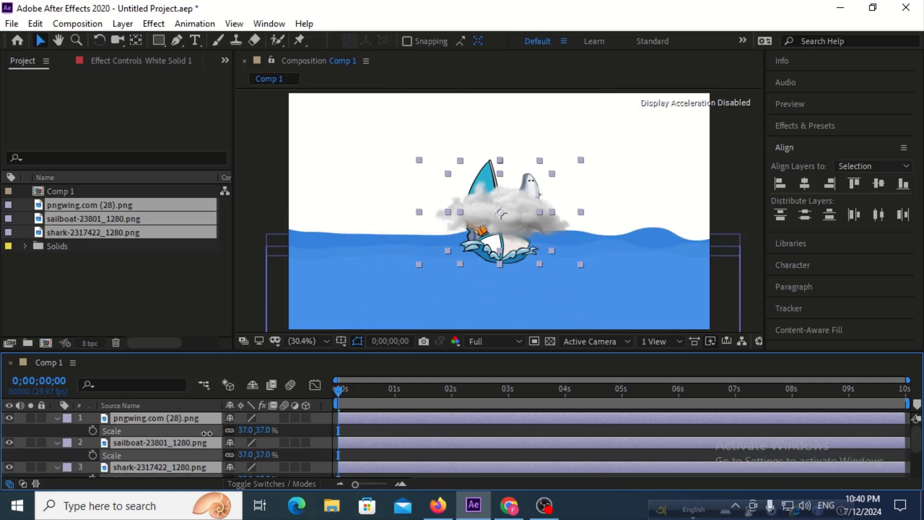
Deselect the three image layers and move only the cloud into the upper-left part of the sky.
click(178, 305)
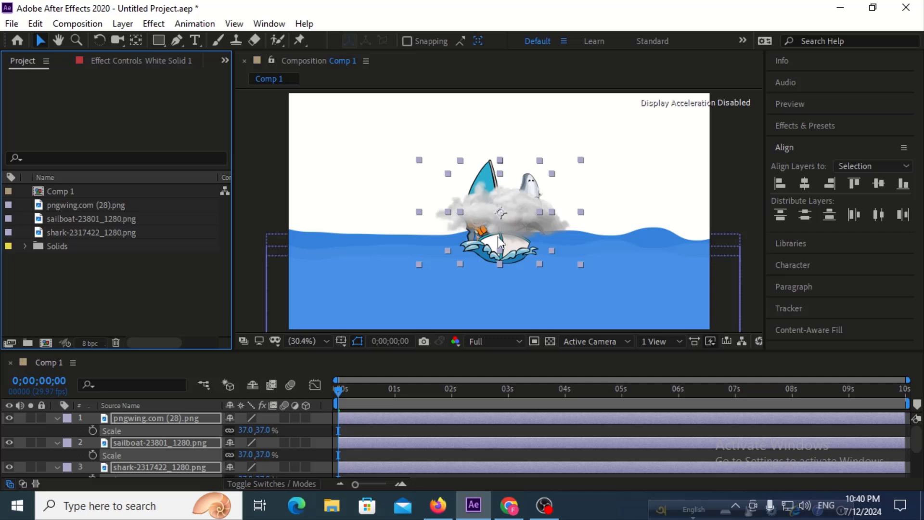
click(507, 209)
click(285, 436)
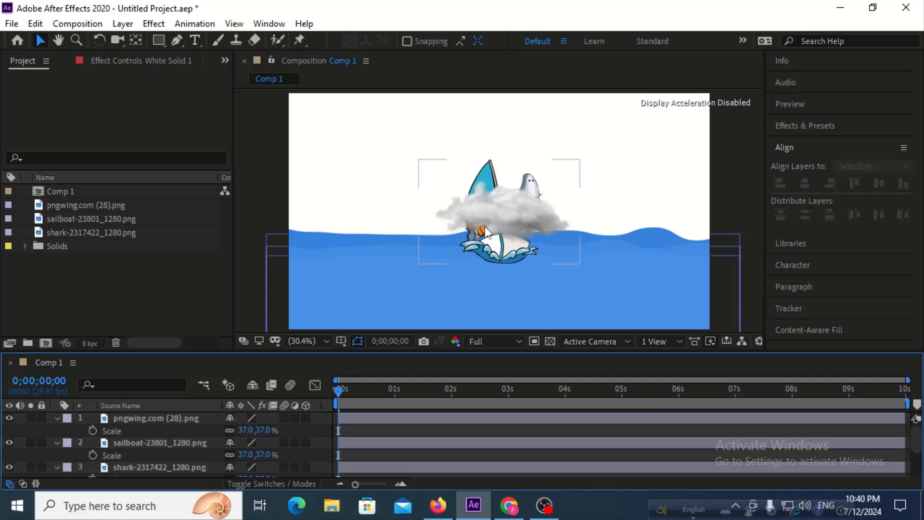
drag(458, 157, 375, 144)
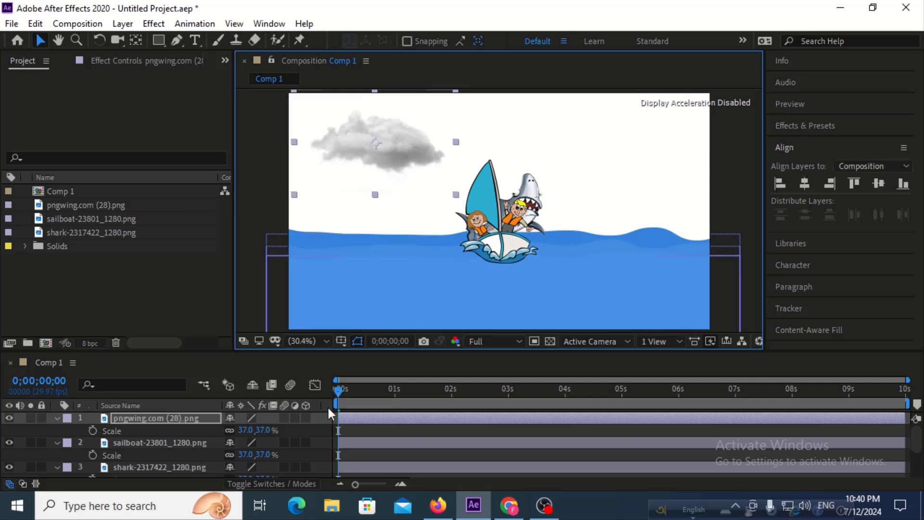
Place the sailboat on the water surface beneath the cloud and the shark in the water near the scene's centre.
click(172, 441)
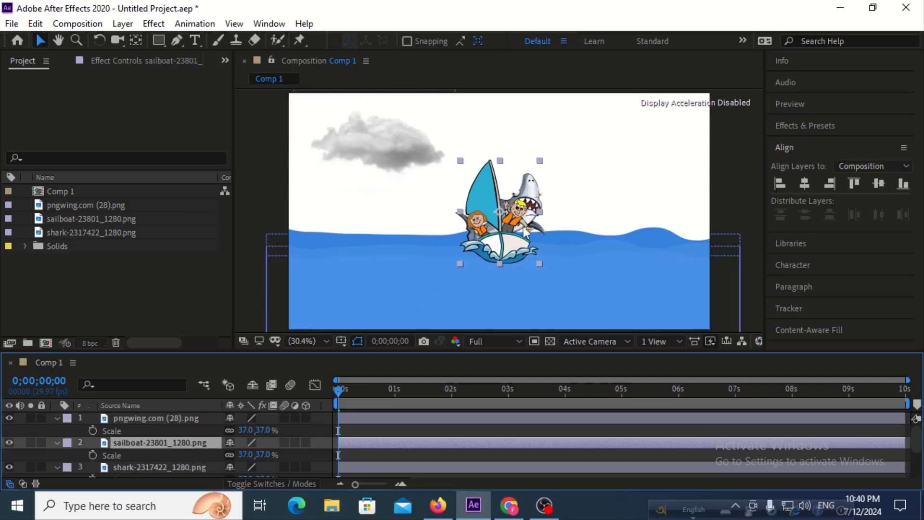
drag(535, 246, 506, 298)
drag(466, 233, 396, 201)
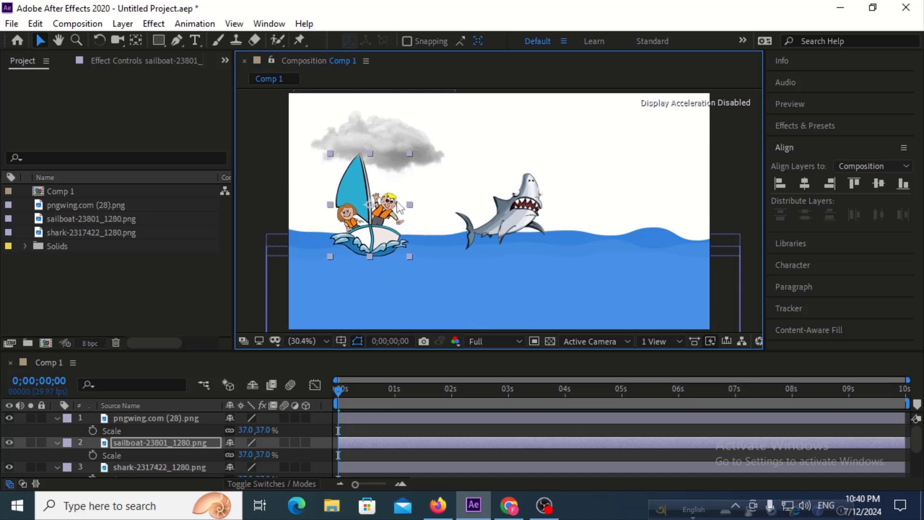
click(503, 215)
drag(506, 220, 514, 279)
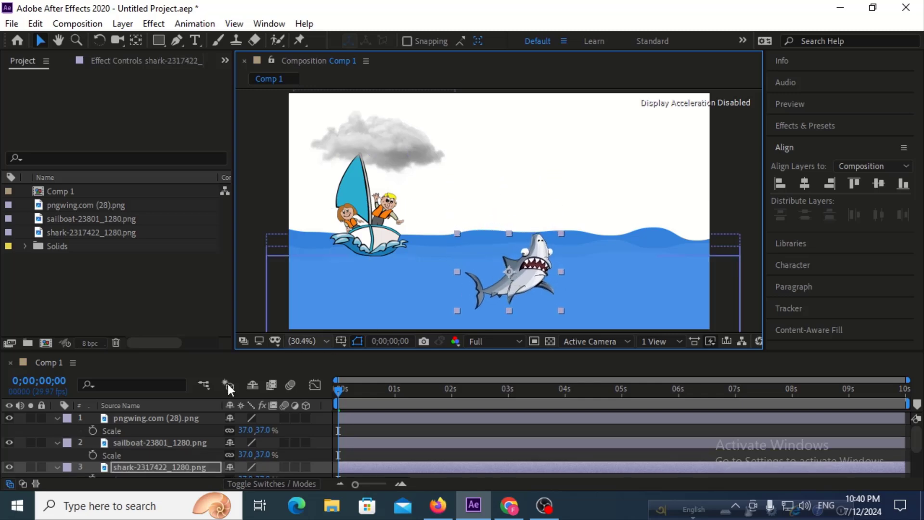
Select Shape Layers 1, 2 and 3 together and move the water slightly down in the composition.
scroll(126, 428, down, 3)
click(145, 434)
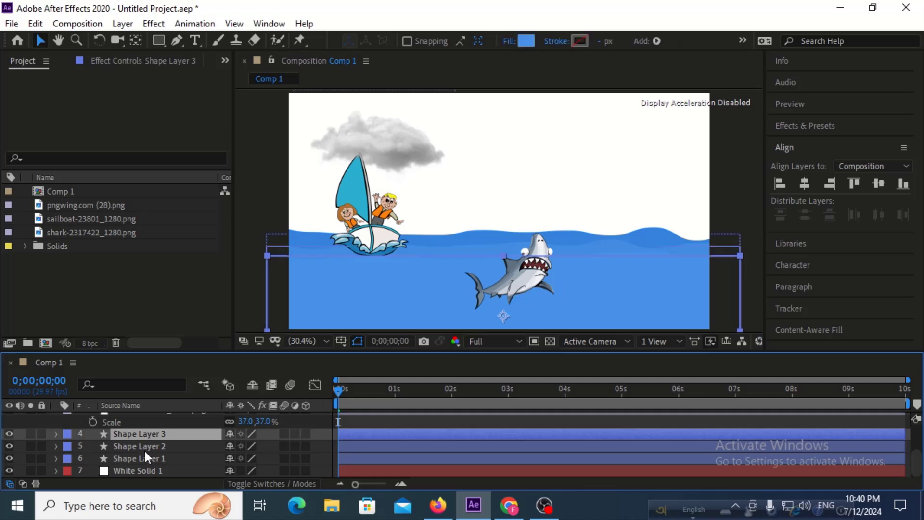
shift+click(137, 456)
drag(375, 304, 376, 310)
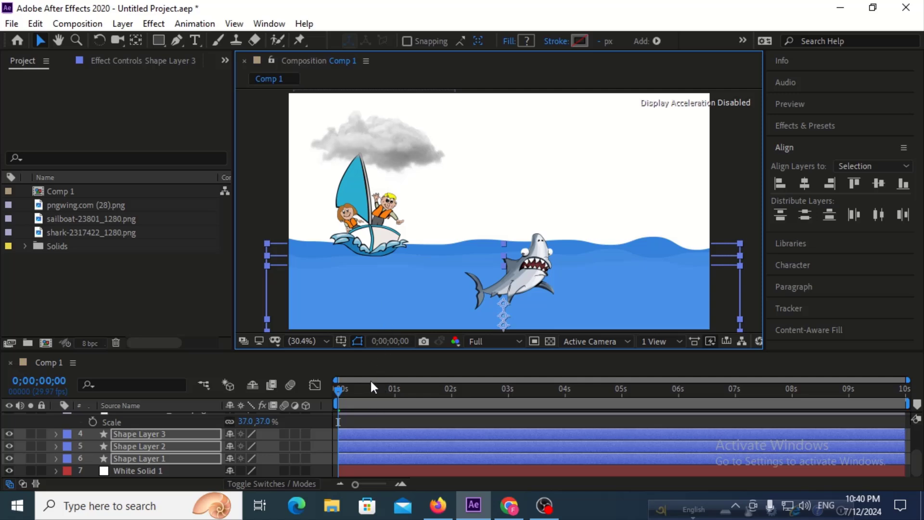
click(443, 413)
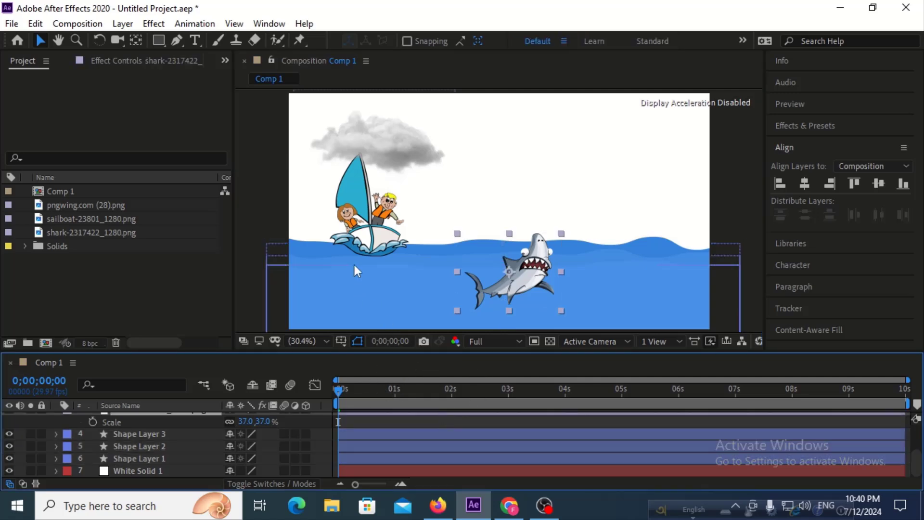
Duplicate the cloud layer and place the copy in the right half of the sky, level with the original.
click(391, 147)
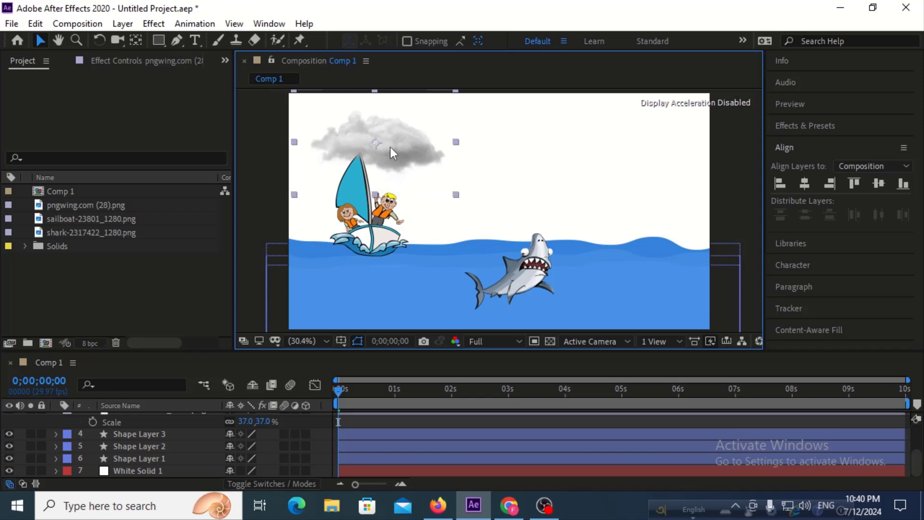
scroll(133, 422, up, 3)
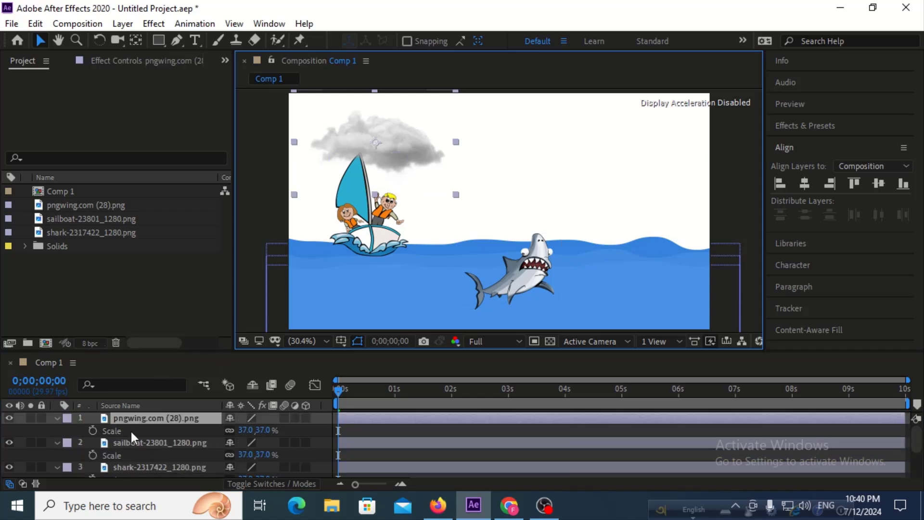
click(132, 419)
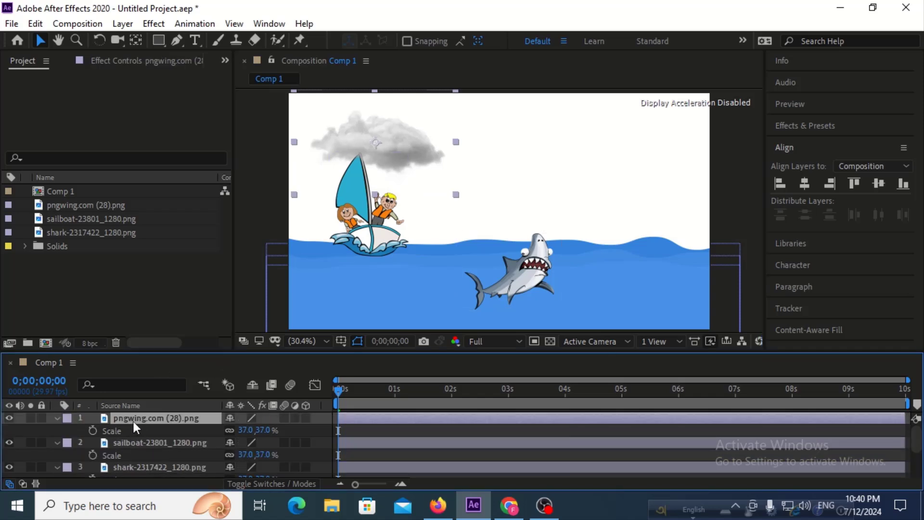
key(ctrl+d)
drag(422, 146, 580, 144)
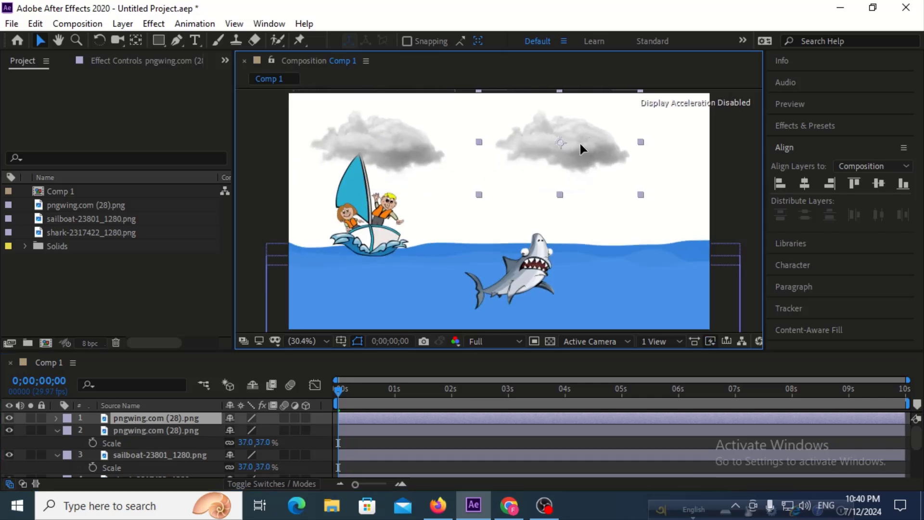
key(Return)
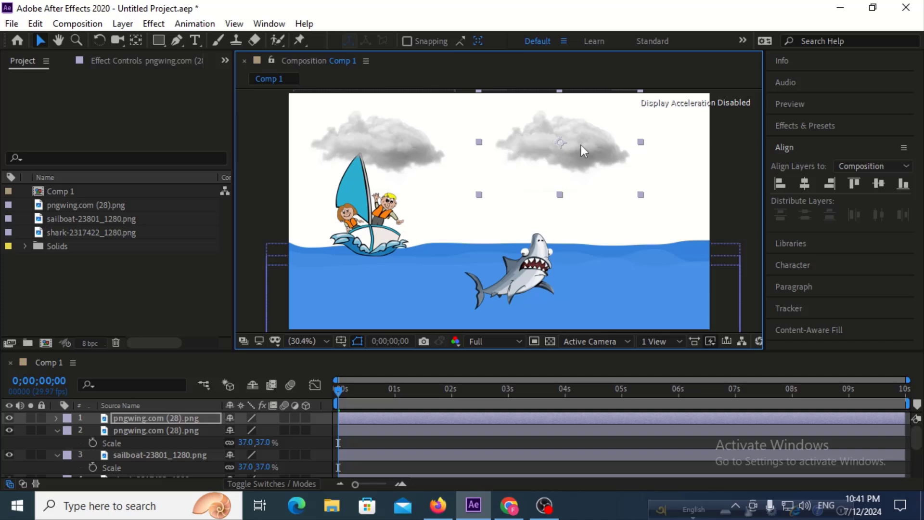
mouse_move(573, 146)
mouse_down()
mouse_move(591, 143)
mouse_move(582, 143)
mouse_up()
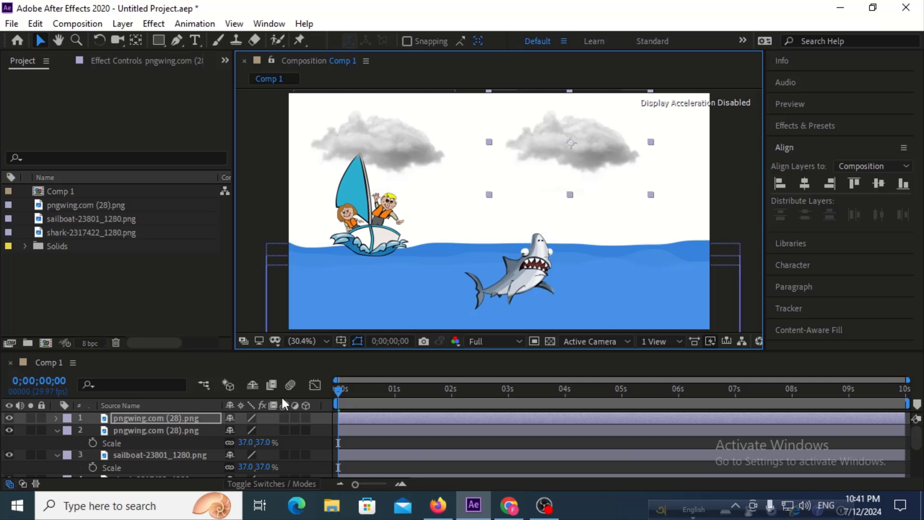
Move the shark layer below Shape Layer 3 and above Shape Layer 2 in the layer stack.
click(527, 270)
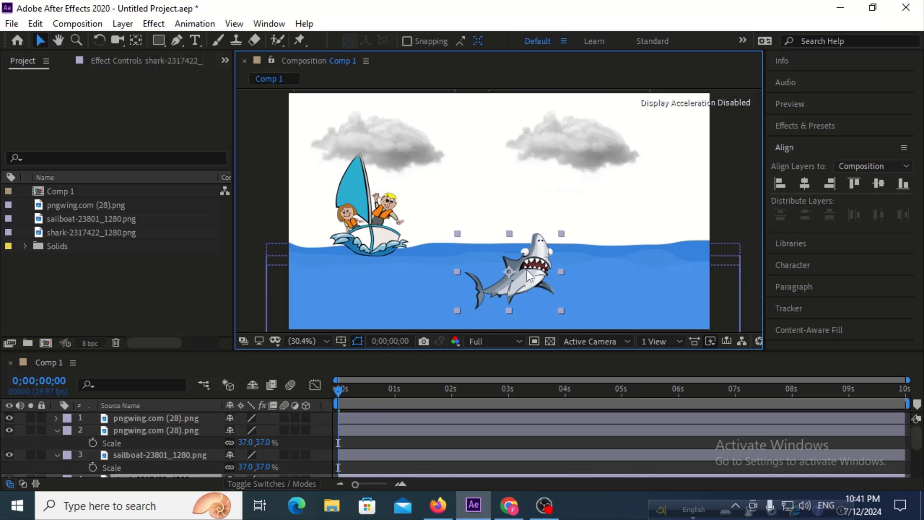
scroll(143, 455, down, 2)
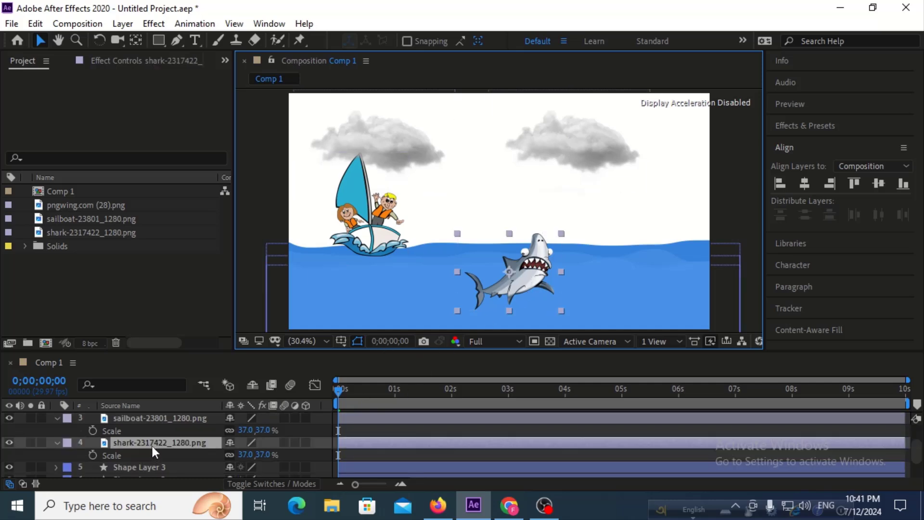
scroll(152, 444, down, 2)
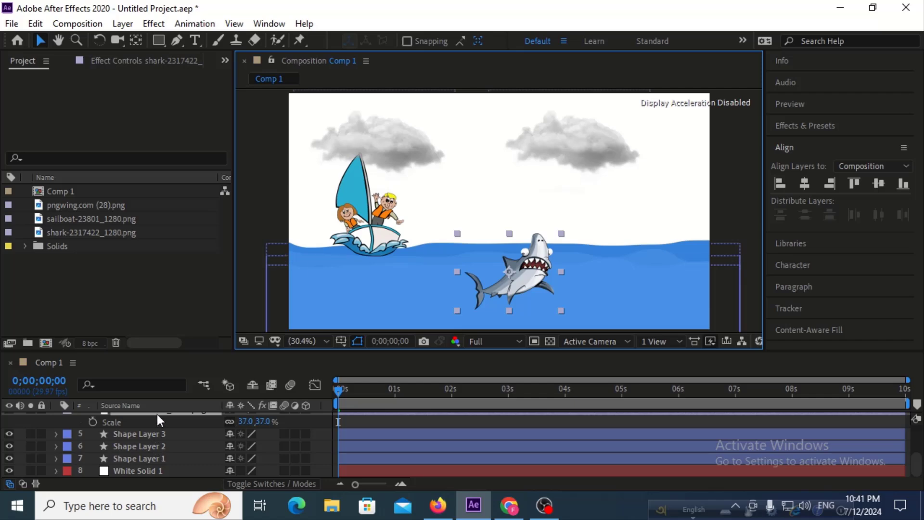
drag(158, 415, 149, 446)
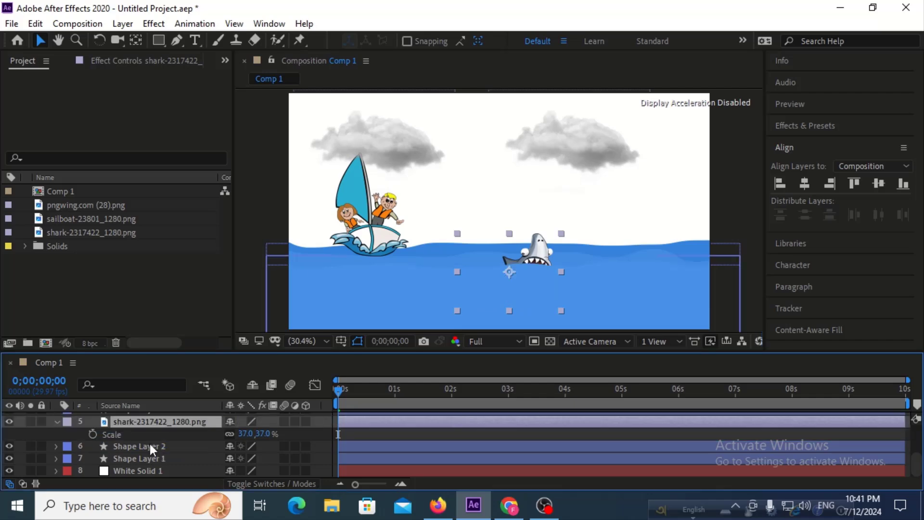
Set the opacity of the front water layer, Shape Layer 3, to 75% and deselect it.
click(412, 282)
scroll(147, 446, up, 3)
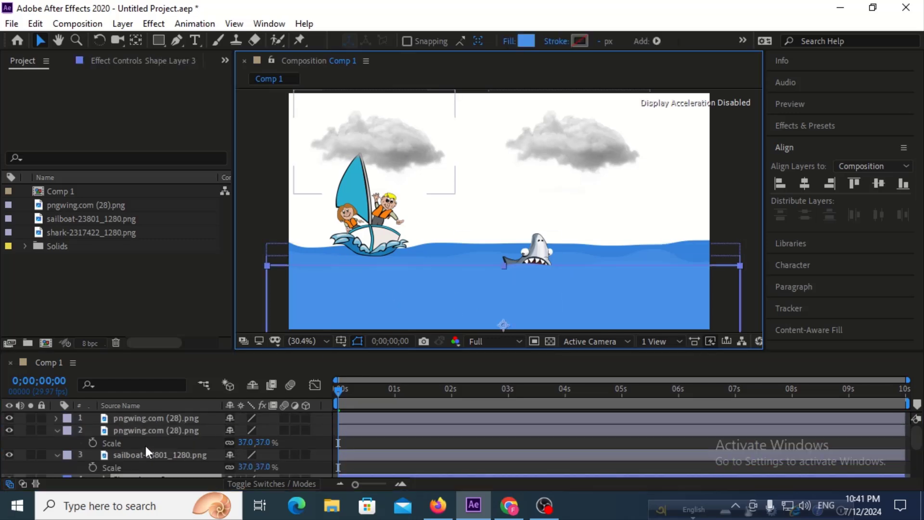
scroll(140, 457, down, 2)
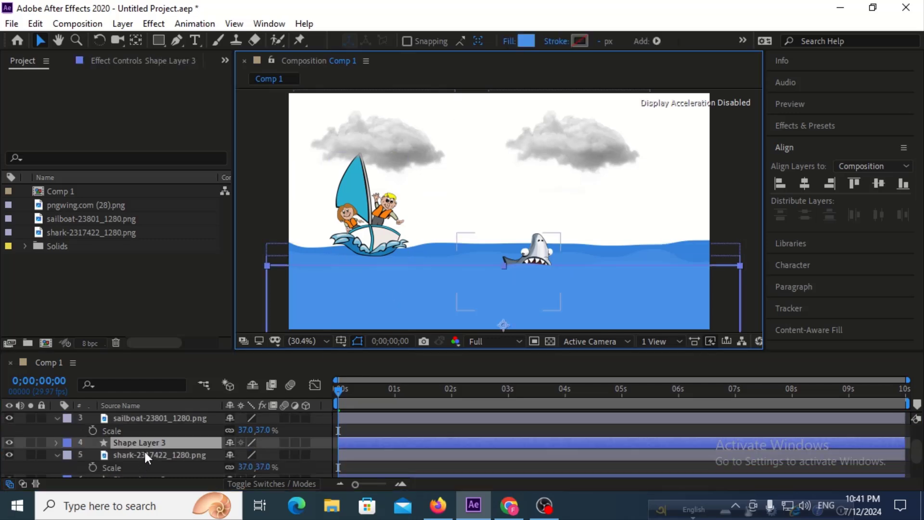
key(t)
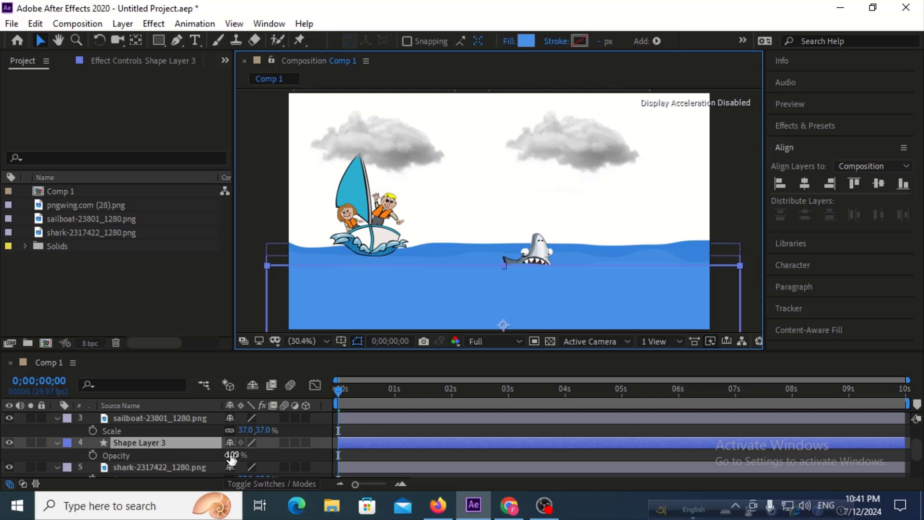
drag(231, 458, 214, 456)
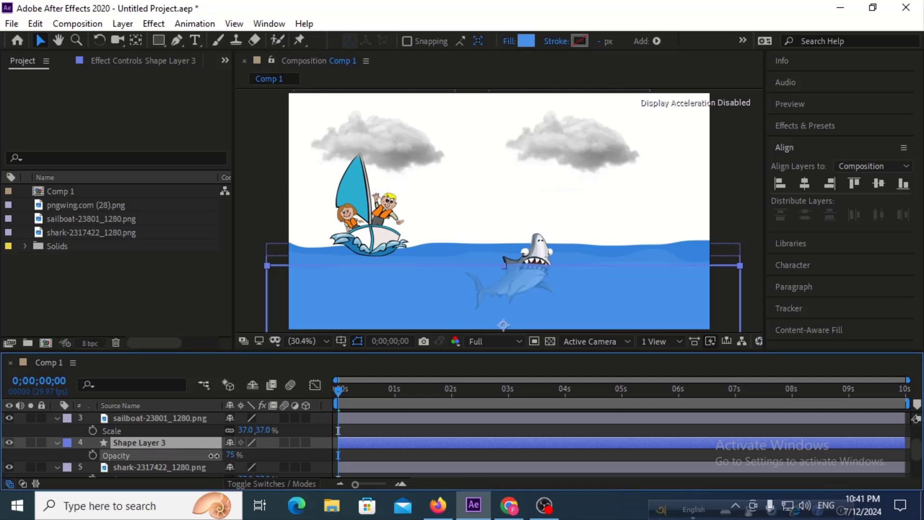
click(281, 449)
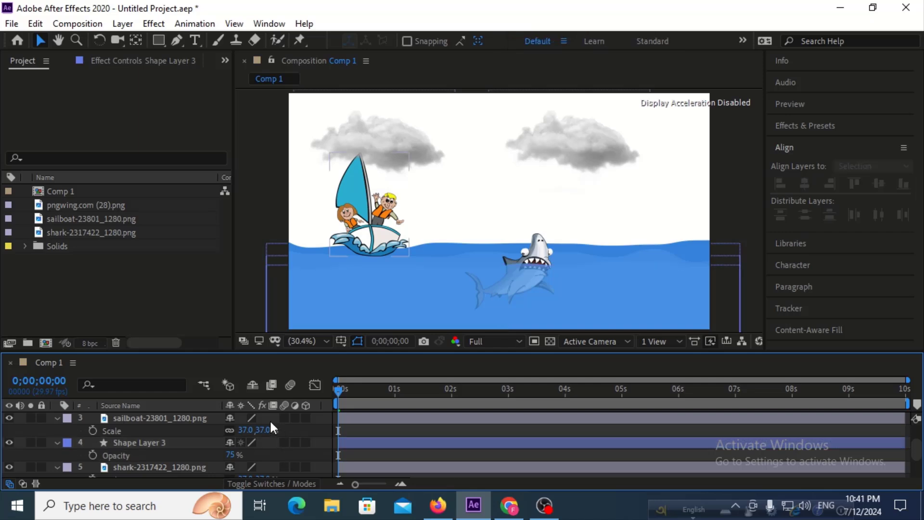
Move the sailboat layer between Shape Layer 2 and Shape Layer 1 in the layer stack.
click(357, 244)
scroll(178, 426, down, 2)
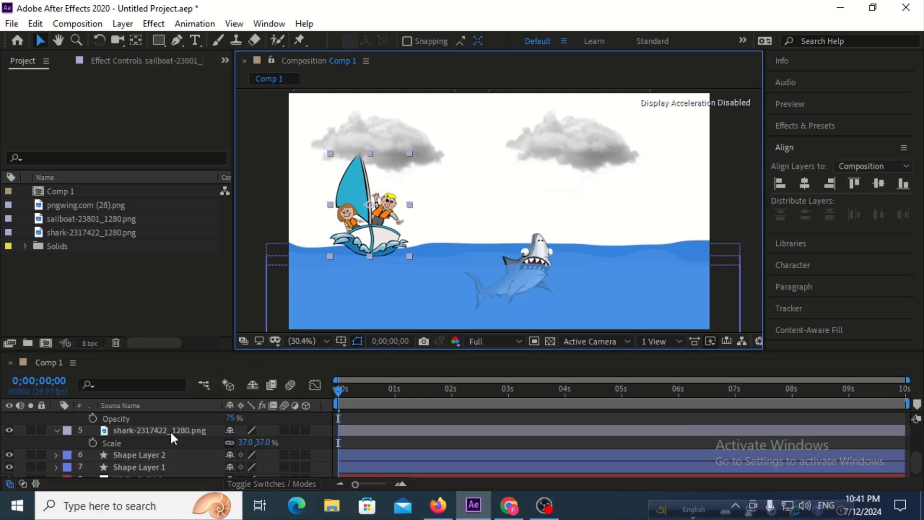
scroll(169, 430, down, 1)
scroll(169, 430, up, 5)
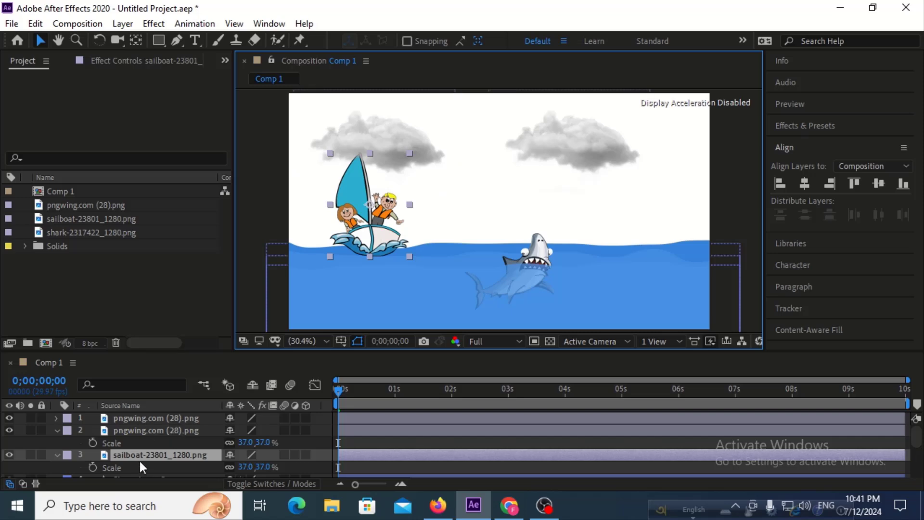
drag(140, 456, 165, 453)
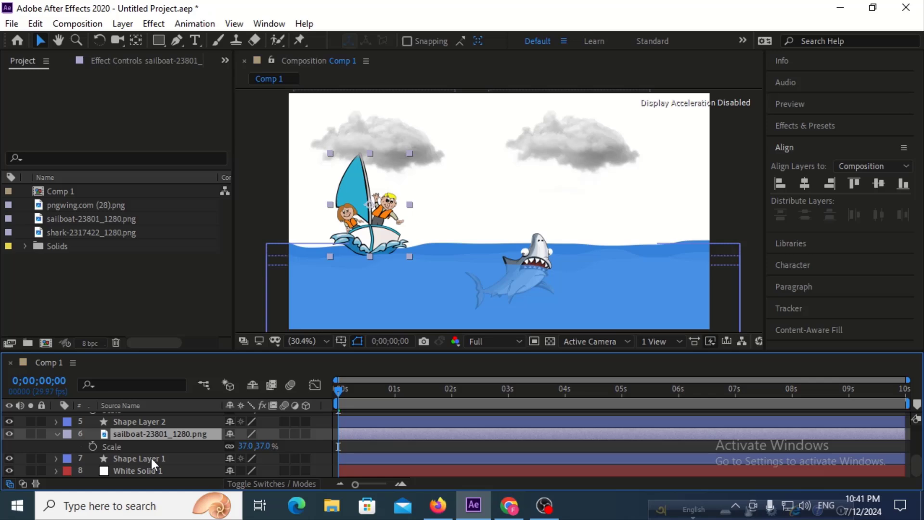
Set the opacity of Shape Layer 2 to 82%.
scroll(151, 458, up, 2)
click(151, 459)
key(t)
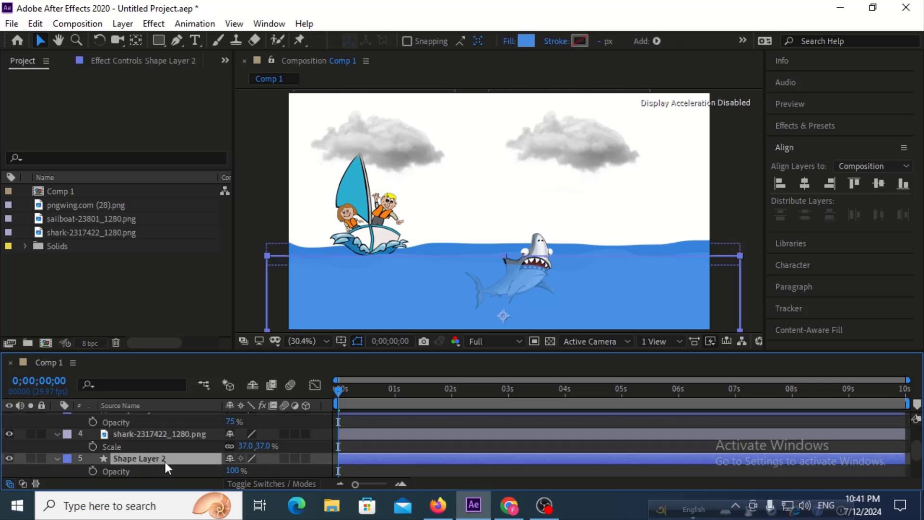
drag(228, 471, 216, 471)
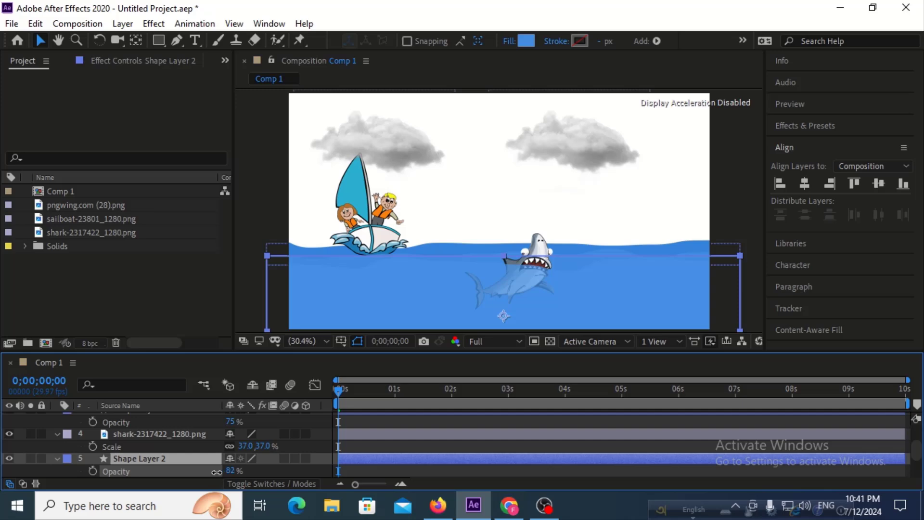
click(216, 471)
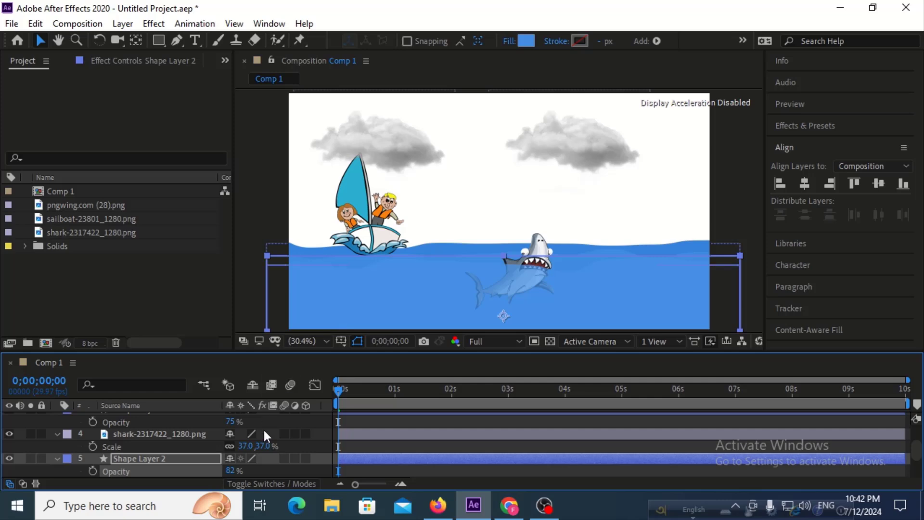
click(274, 421)
Show Position for both cloud layers and move them left together to about X 937 and X 48, at Y 188.
scroll(272, 419, up, 2)
click(161, 418)
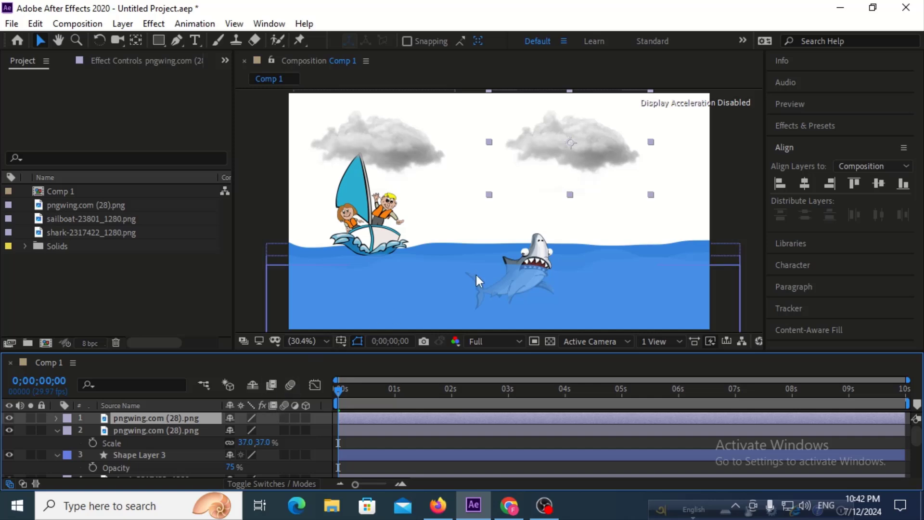
shift+click(164, 430)
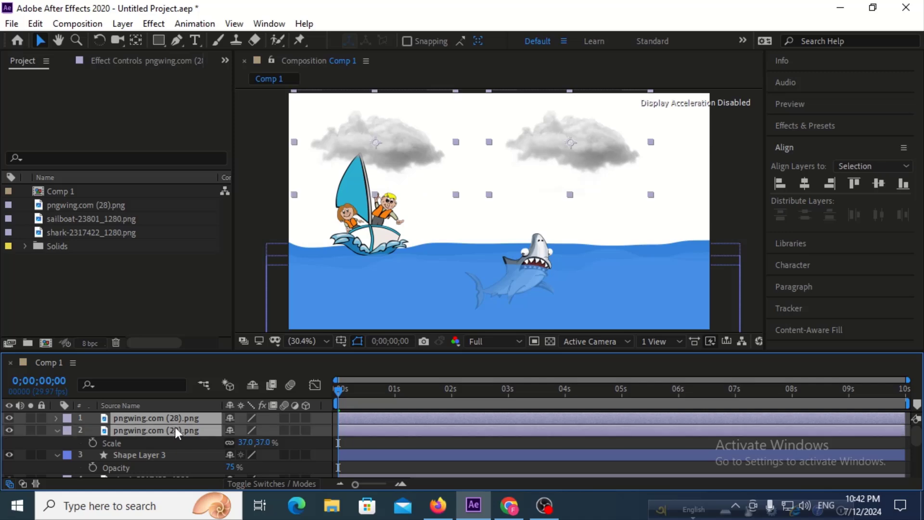
key(p)
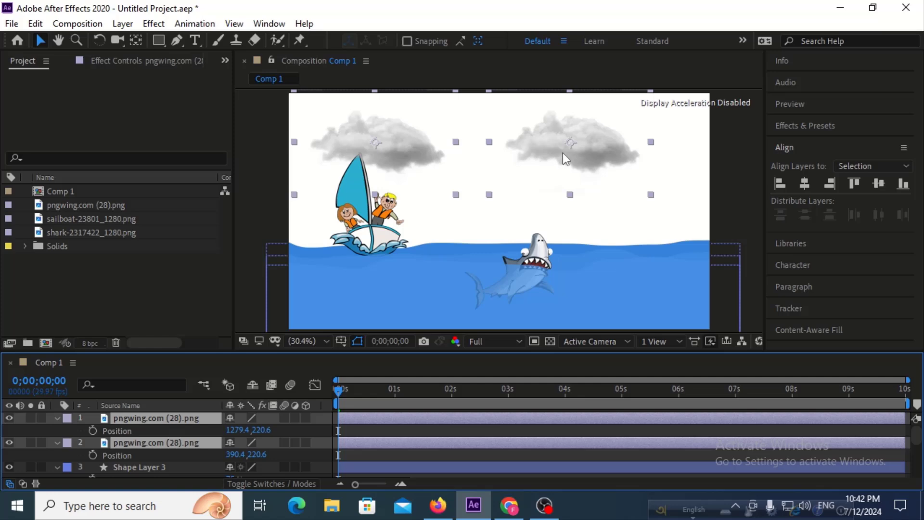
drag(553, 151, 478, 146)
click(280, 426)
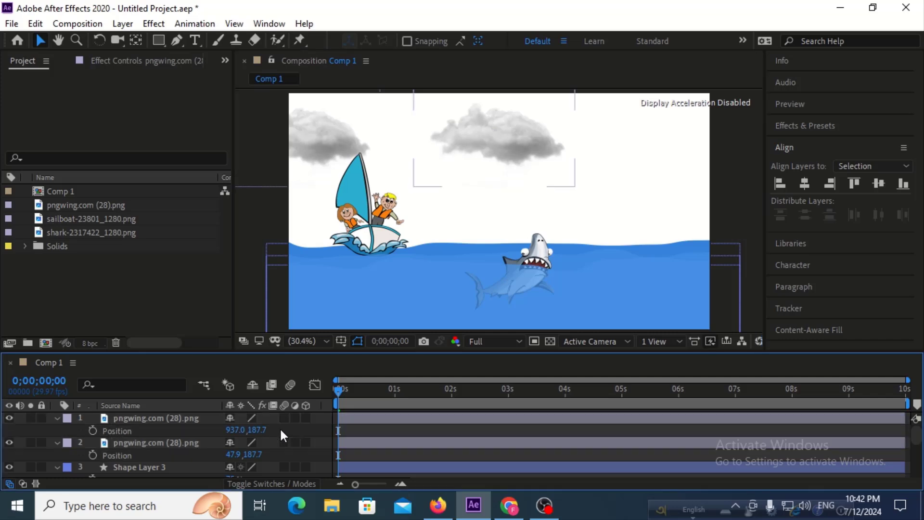
Duplicate the middle cloud to about X 1786 at the sky's right edge and select all three cloud layers with Position shown.
click(154, 418)
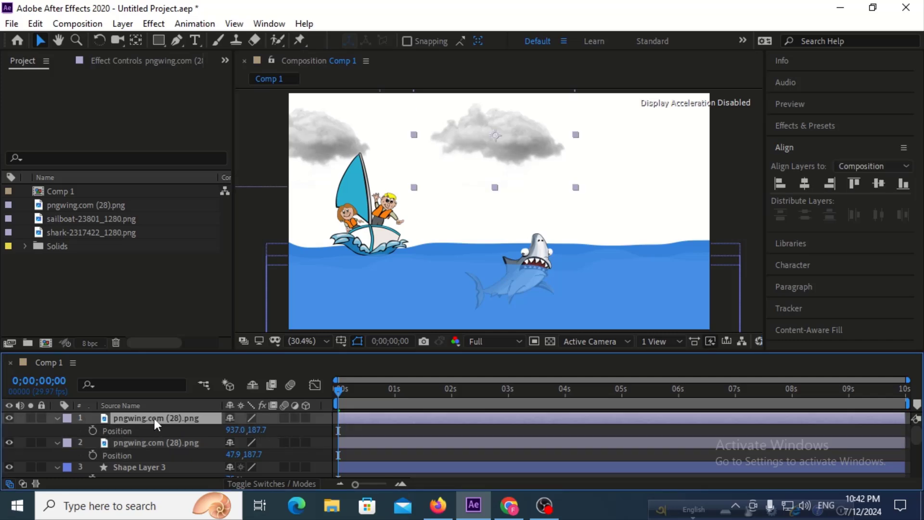
key(ctrl+d)
drag(522, 147, 675, 154)
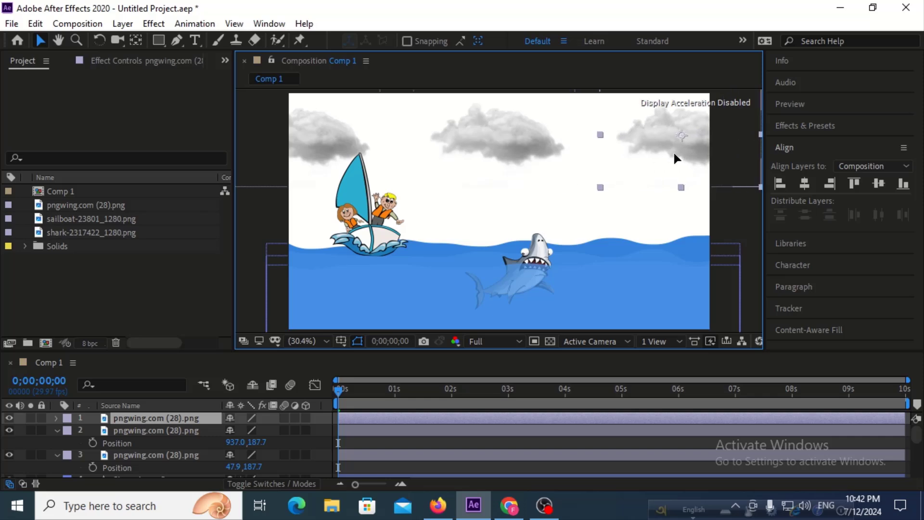
key(Return)
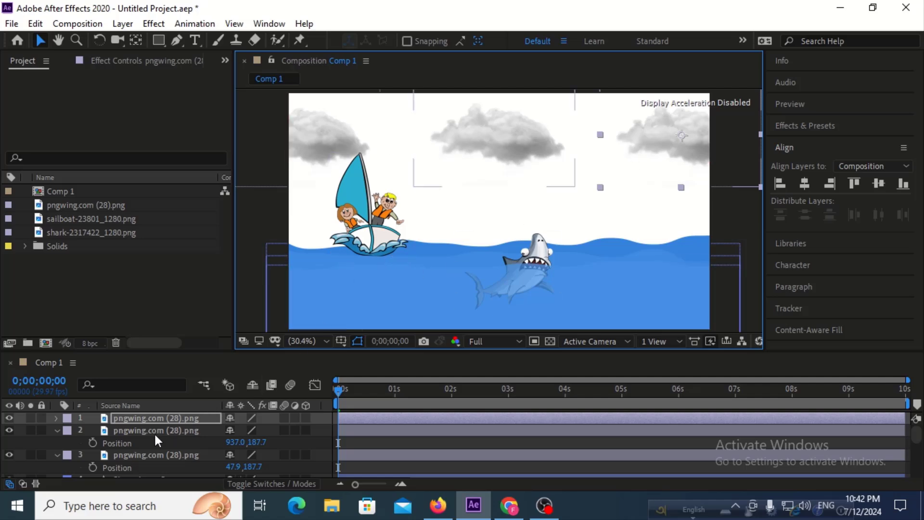
key(p)
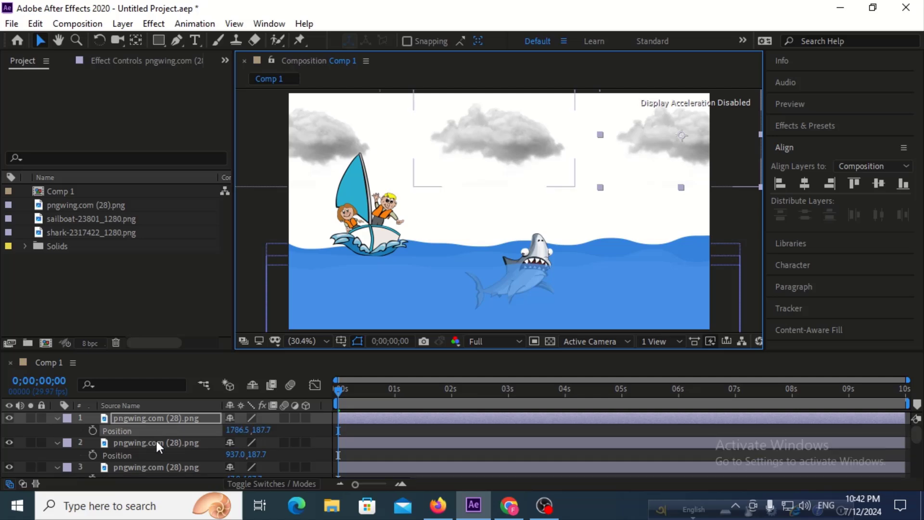
shift+click(151, 467)
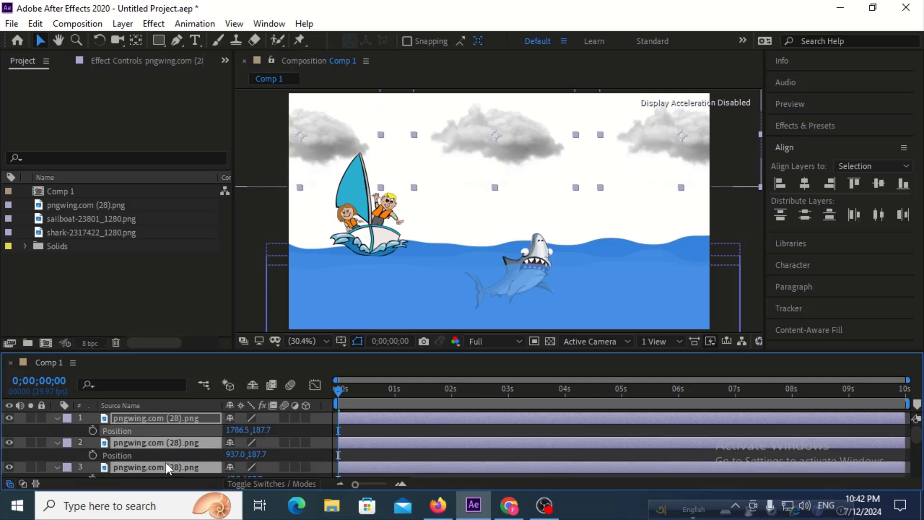
click(93, 431)
click(94, 454)
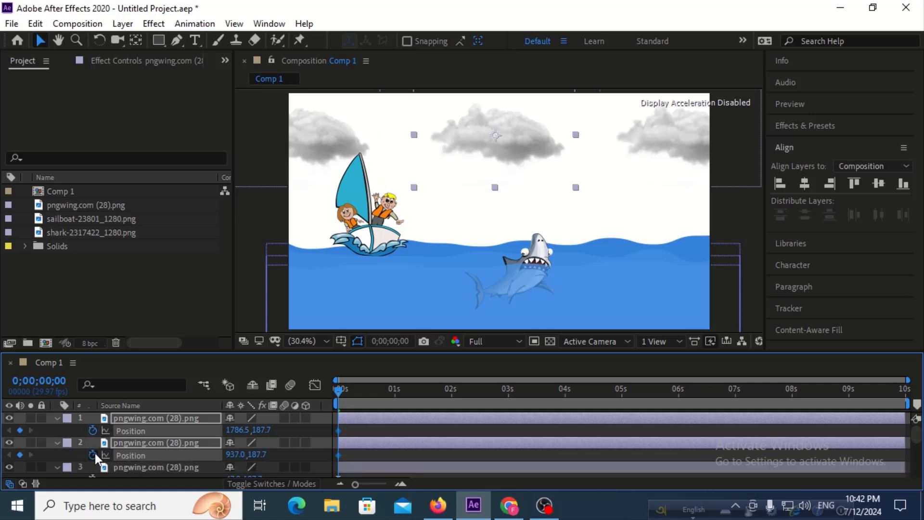
scroll(103, 469, down, 3)
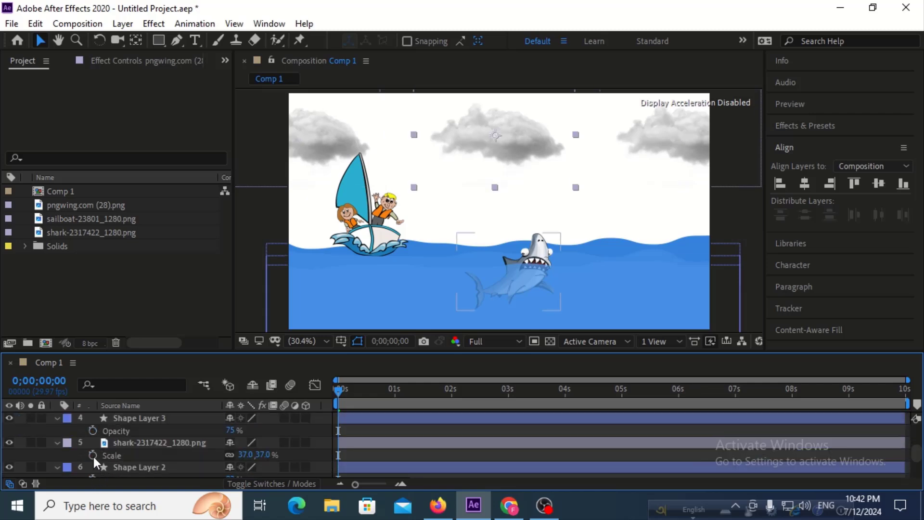
key(ctrl+z)
key(ctrl+z)
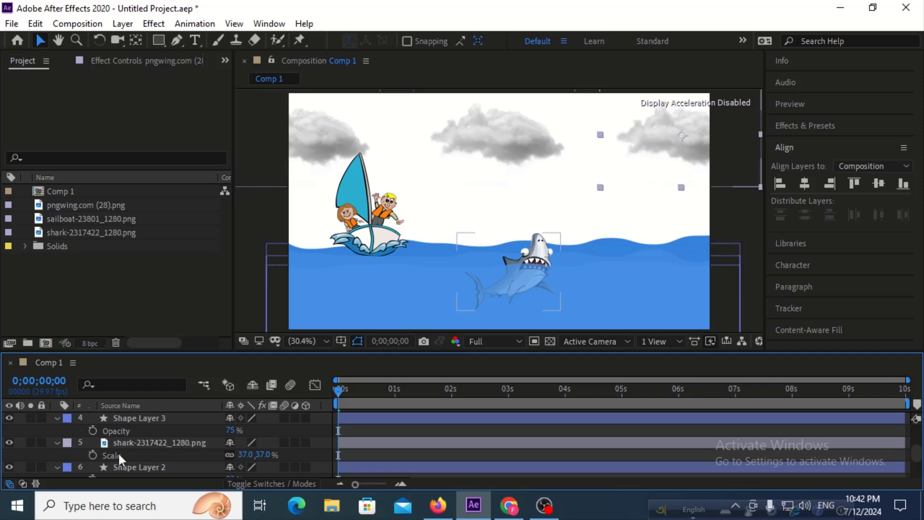
scroll(119, 449, up, 3)
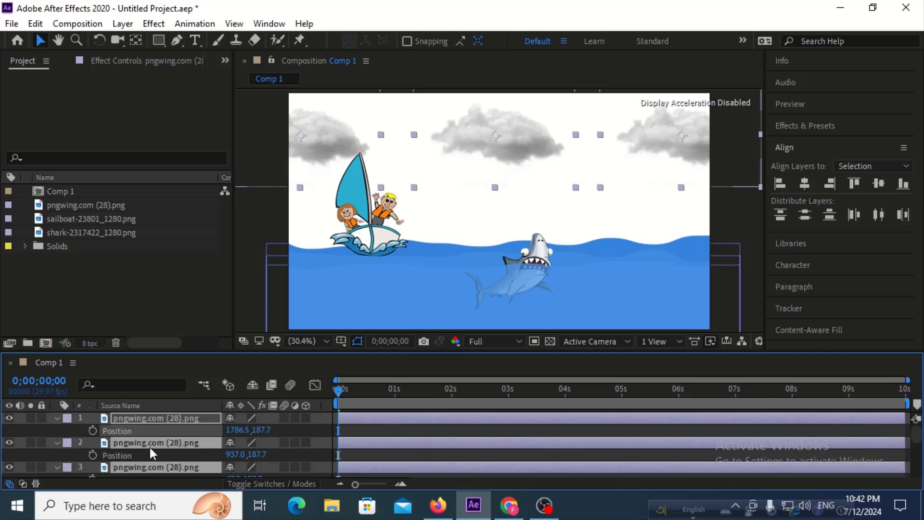
Collapse the properties of Shape Layer 3 and the shark layer in the timeline, keeping the three clouds selected.
scroll(150, 447, down, 3)
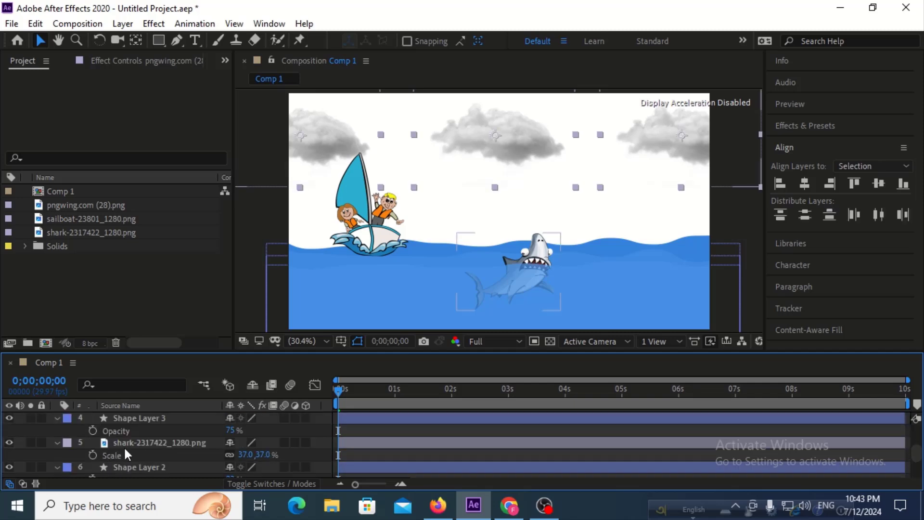
click(56, 417)
click(57, 430)
scroll(103, 441, up, 2)
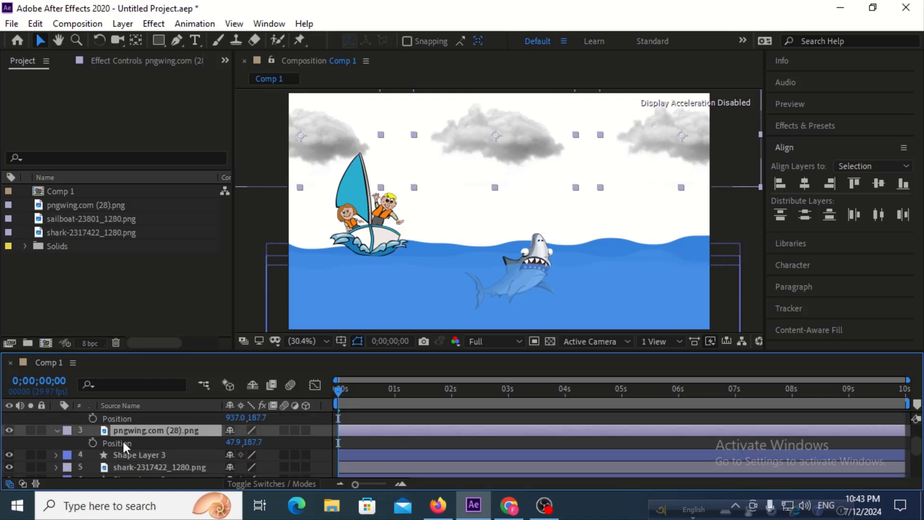
scroll(152, 429, up, 2)
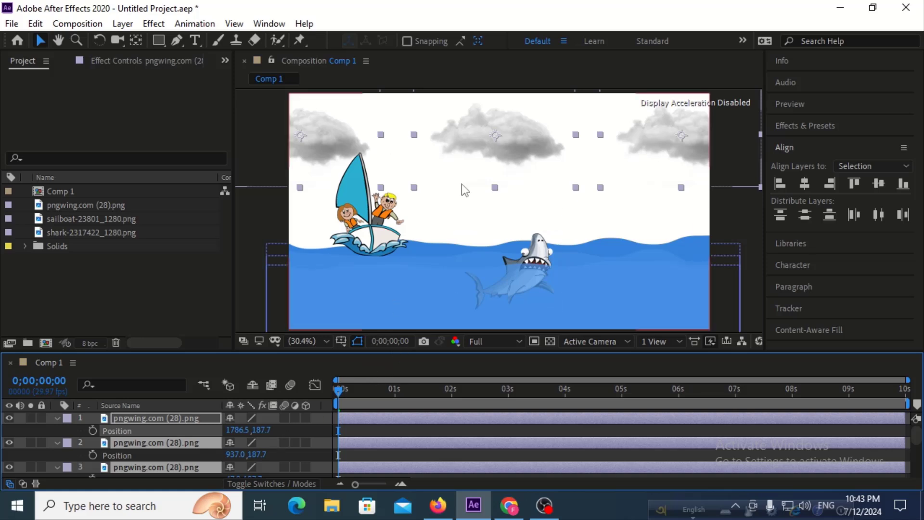
Move the three clouds left to about X 1395, 545 and -344, and set starting Position keyframes for them at 0 seconds.
drag(503, 144, 415, 143)
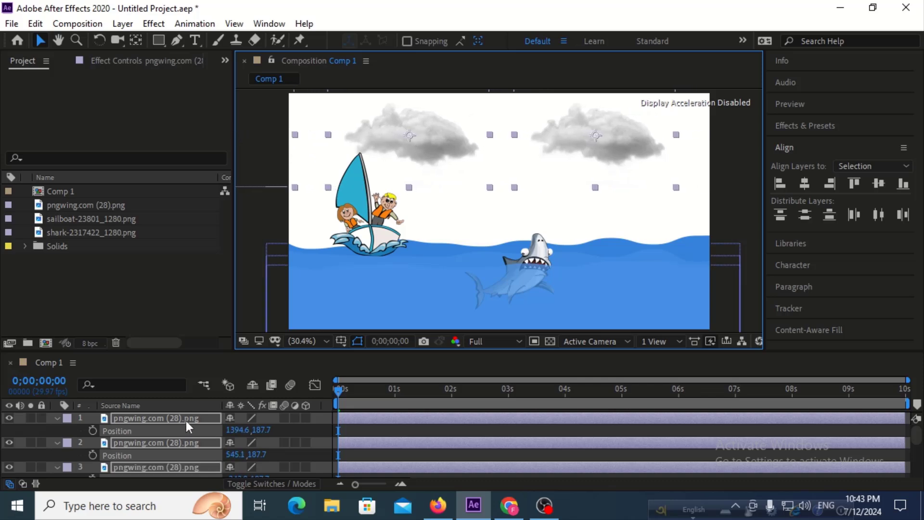
click(92, 430)
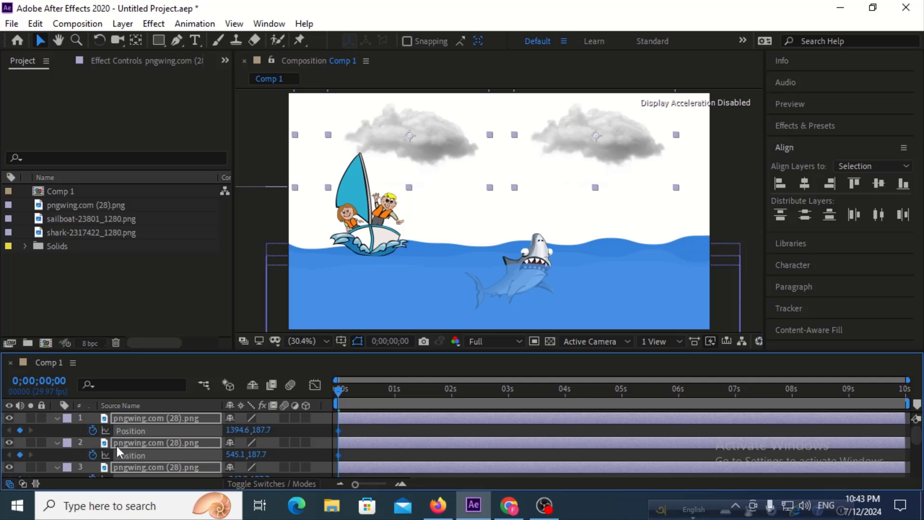
scroll(366, 433, down, 2)
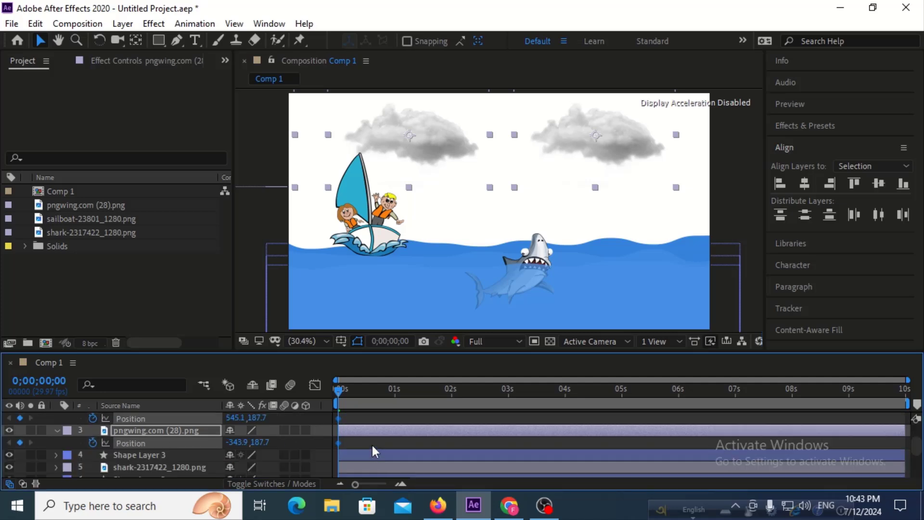
At 0;00;09;29, keyframe the three clouds farther right with the middle one at about X 1401, and preview the animation from the start.
click(365, 390)
drag(365, 389, 905, 390)
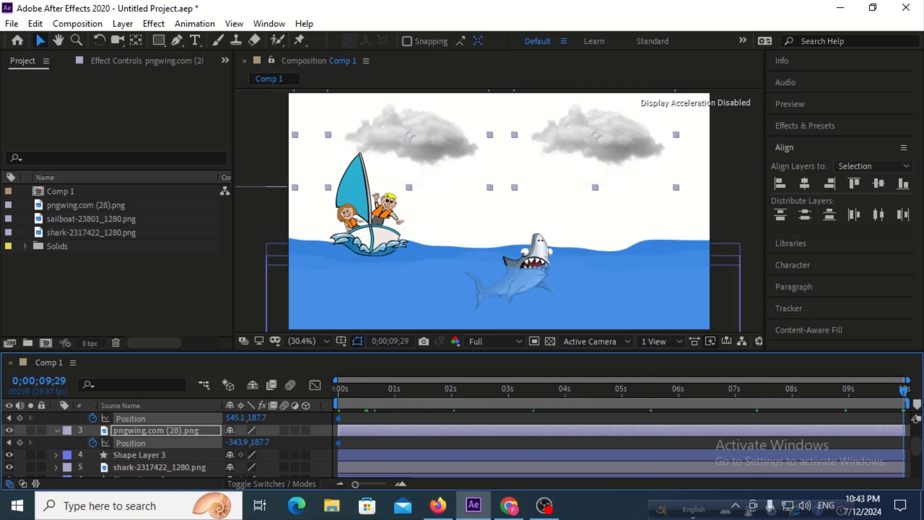
drag(431, 144, 619, 160)
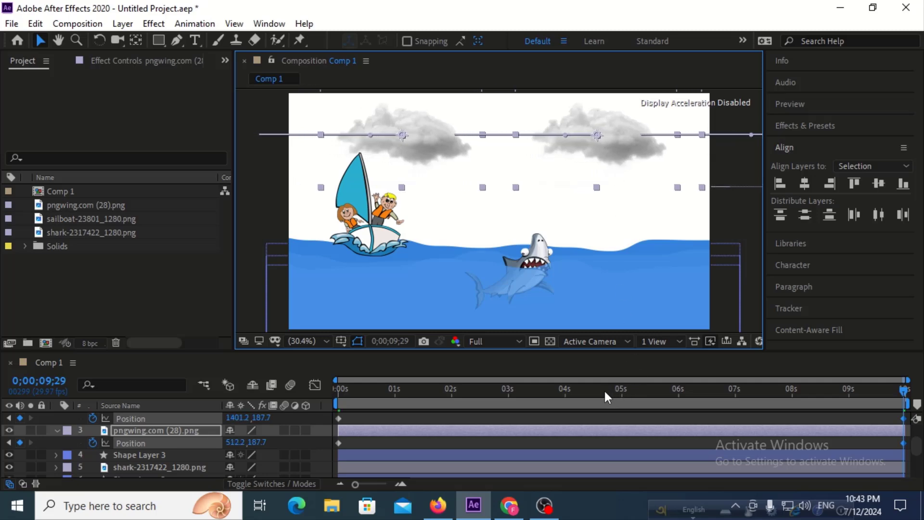
drag(605, 389, 264, 388)
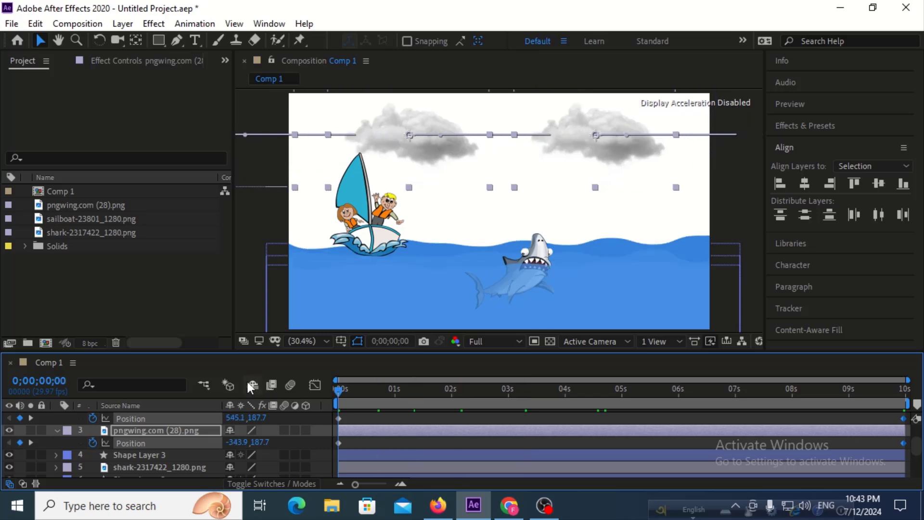
key(space)
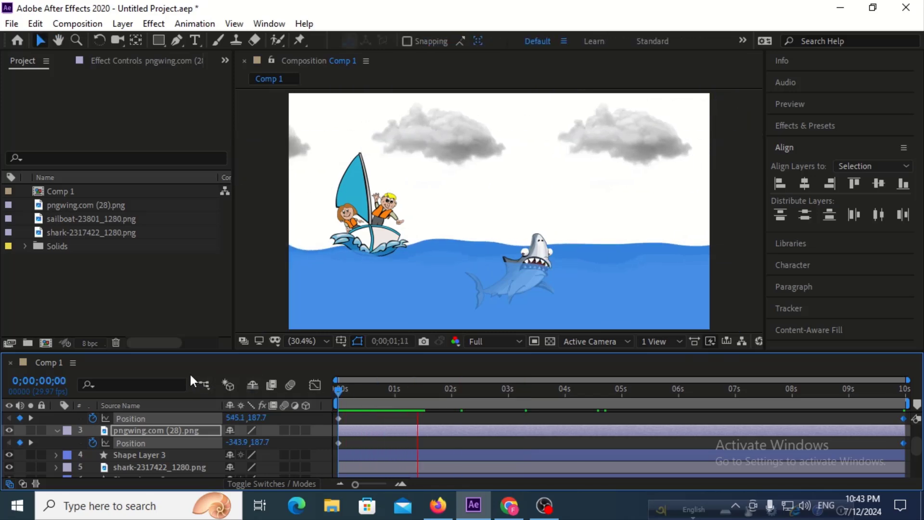
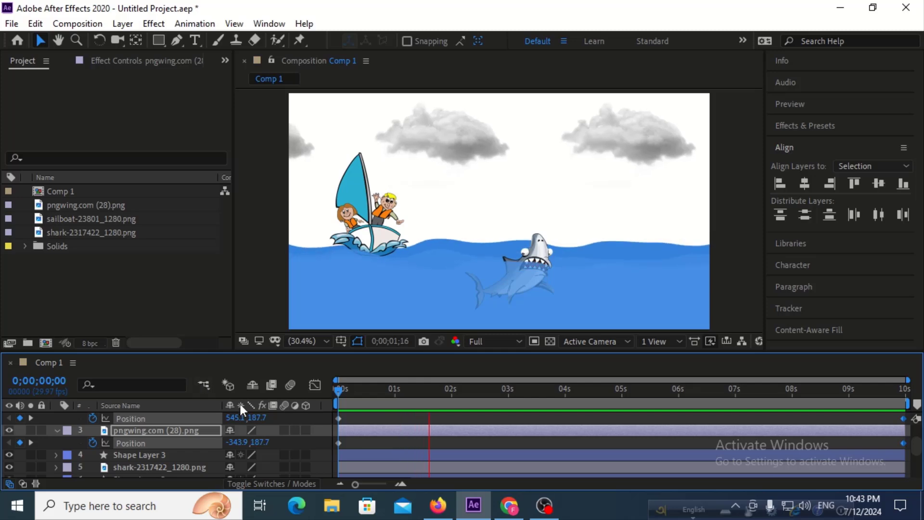
Stop the preview, move the sailboat off the frame's left edge to about -215.5, 533.4, and set its Position keyframe at 0 seconds.
key(space)
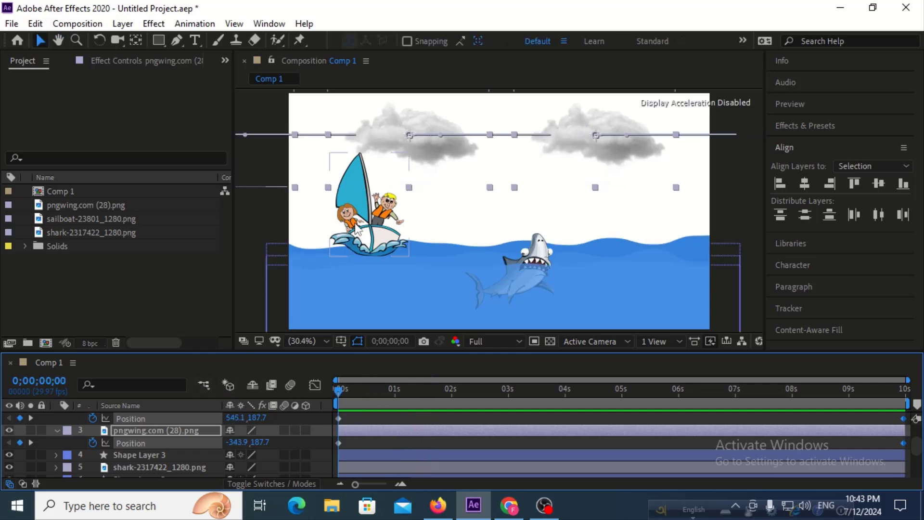
click(356, 230)
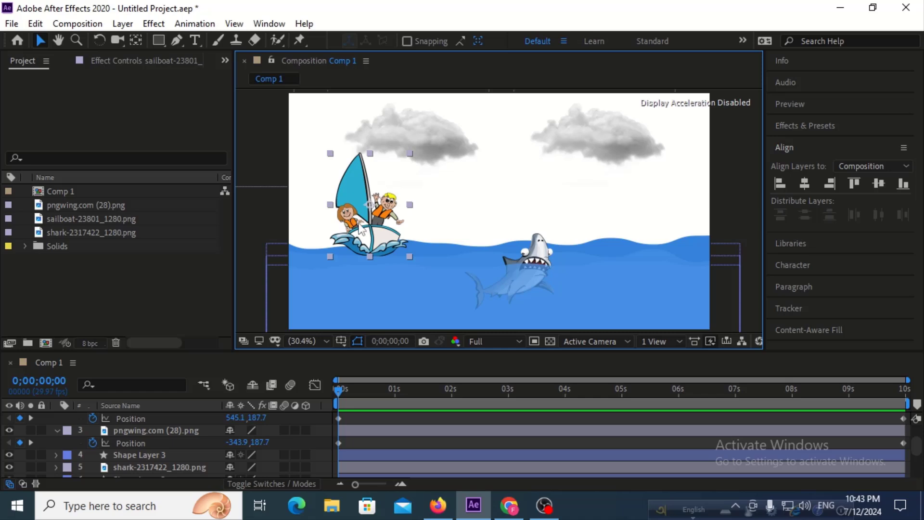
drag(366, 235, 237, 240)
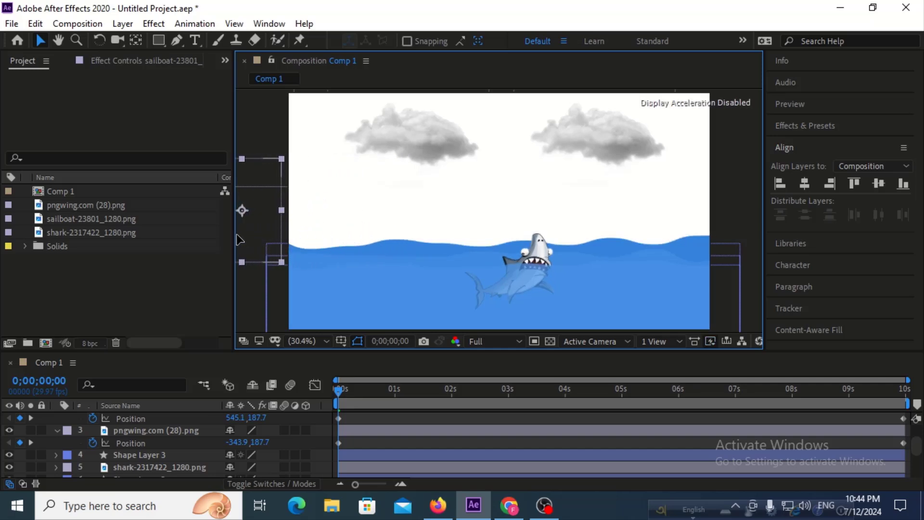
scroll(120, 460, down, 3)
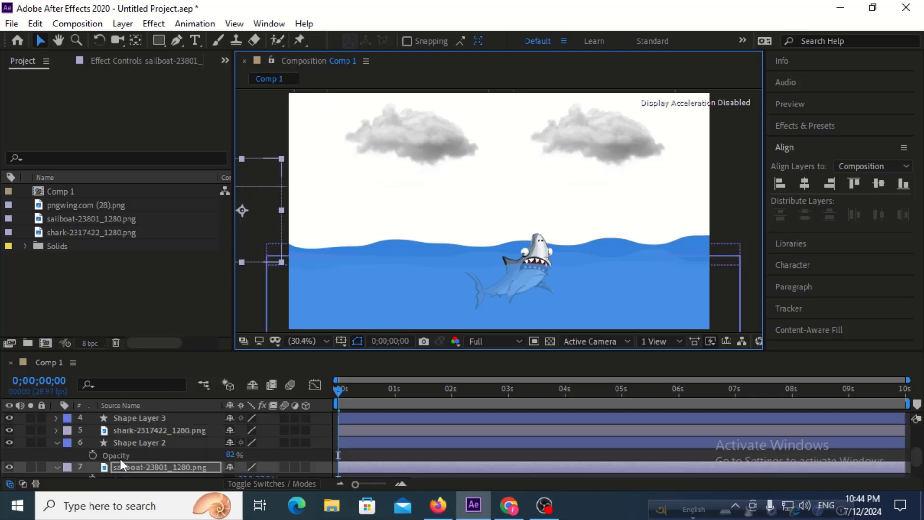
scroll(137, 466, down, 3)
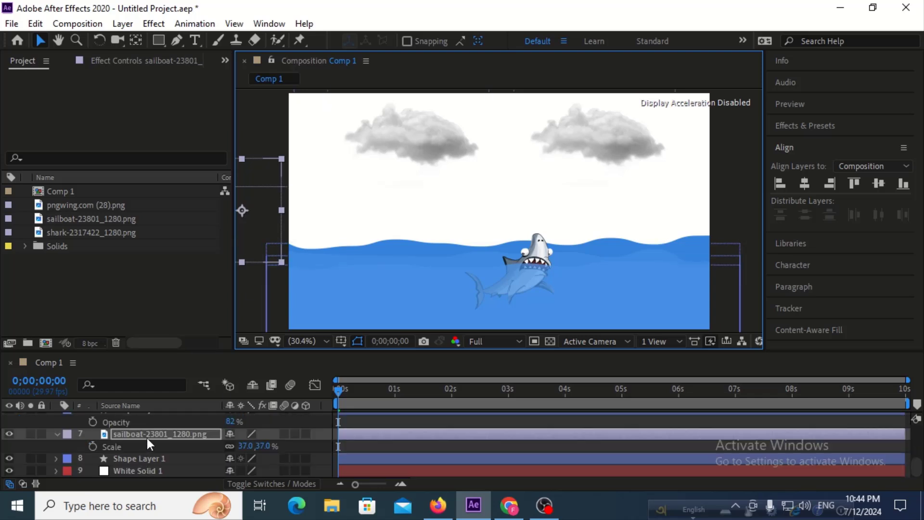
key(p)
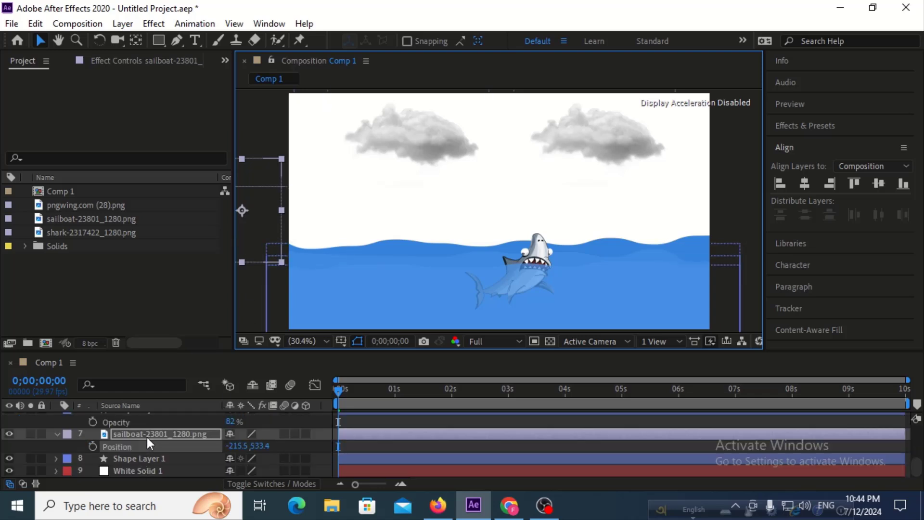
click(92, 447)
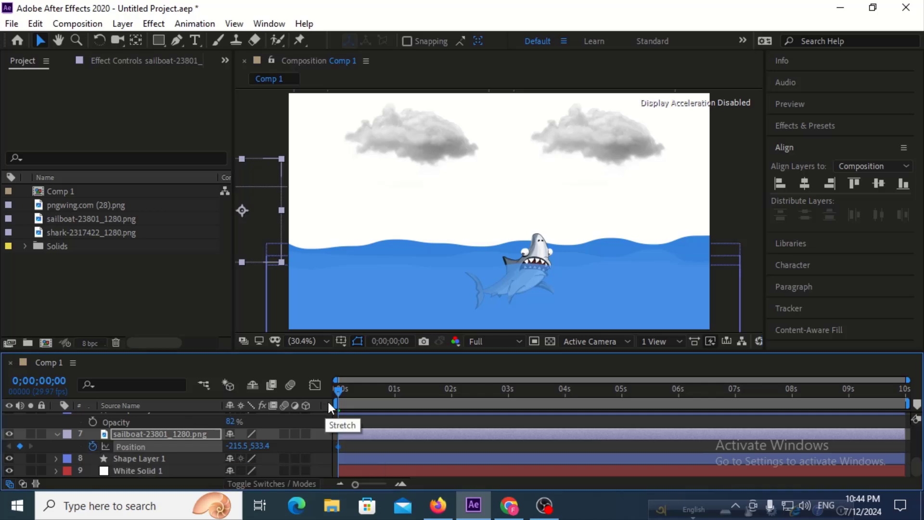
At 0;00;09;29, keyframe the sailboat beyond the frame's right edge at about 2165, 533.4, and preview the crossing from the start.
drag(751, 388, 907, 391)
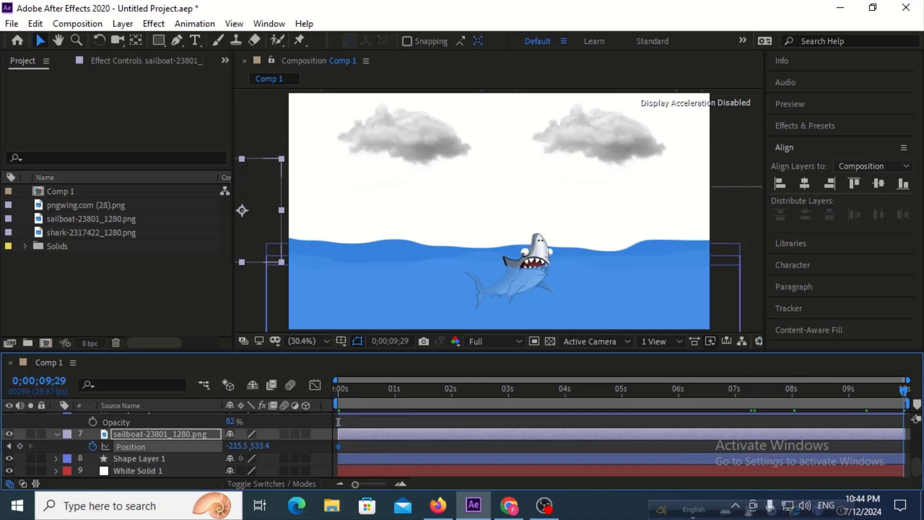
drag(261, 216, 781, 270)
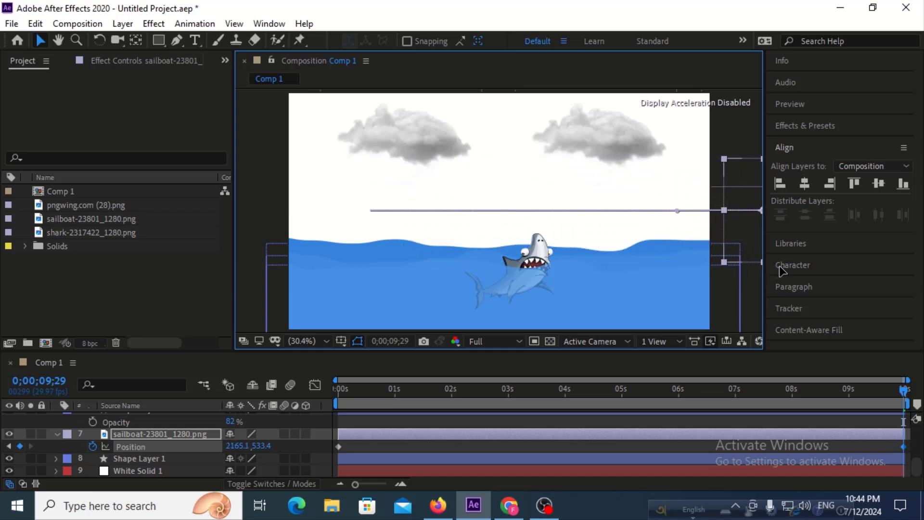
drag(633, 406, 292, 409)
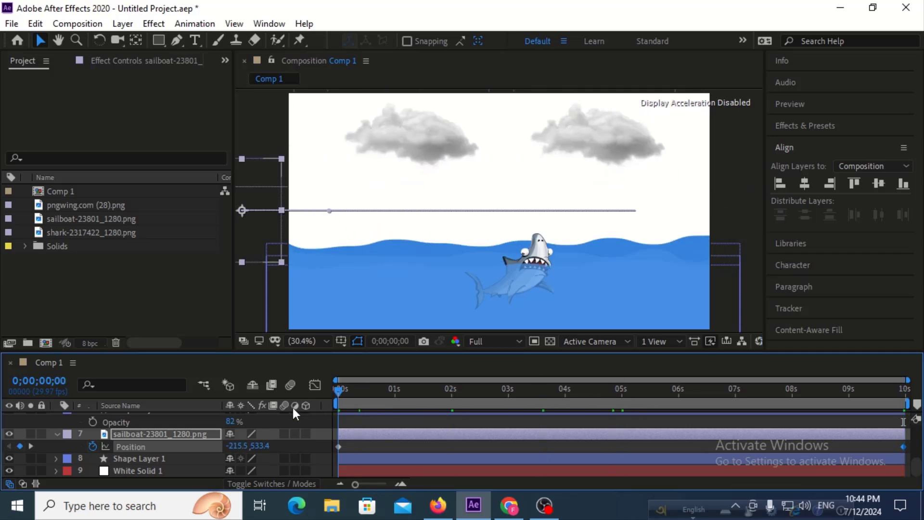
key(space)
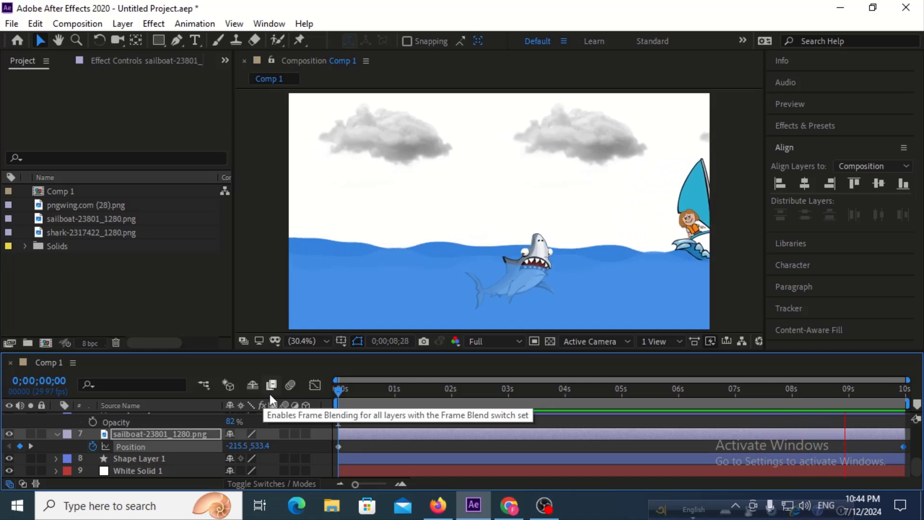
key(space)
drag(501, 388, 319, 395)
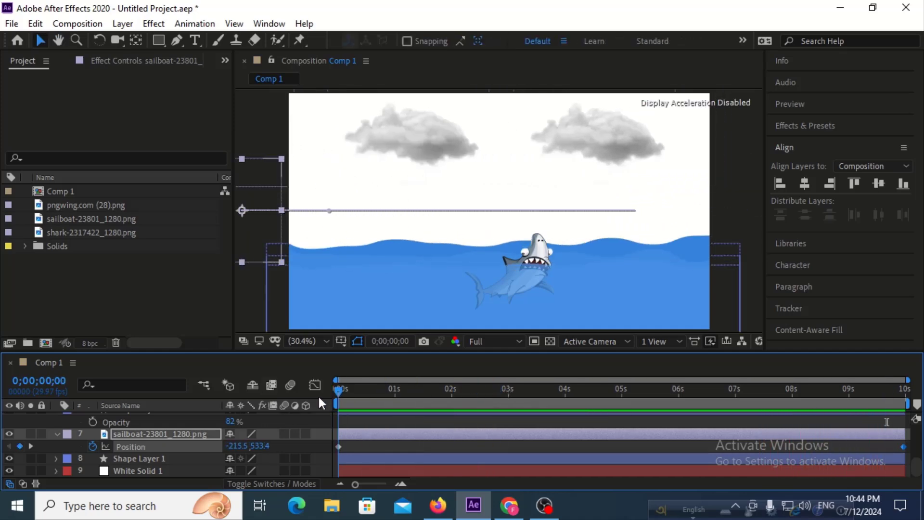
Bend the start of the sailboat's motion path downward toward the water using its first keyframe's direction handle.
click(328, 211)
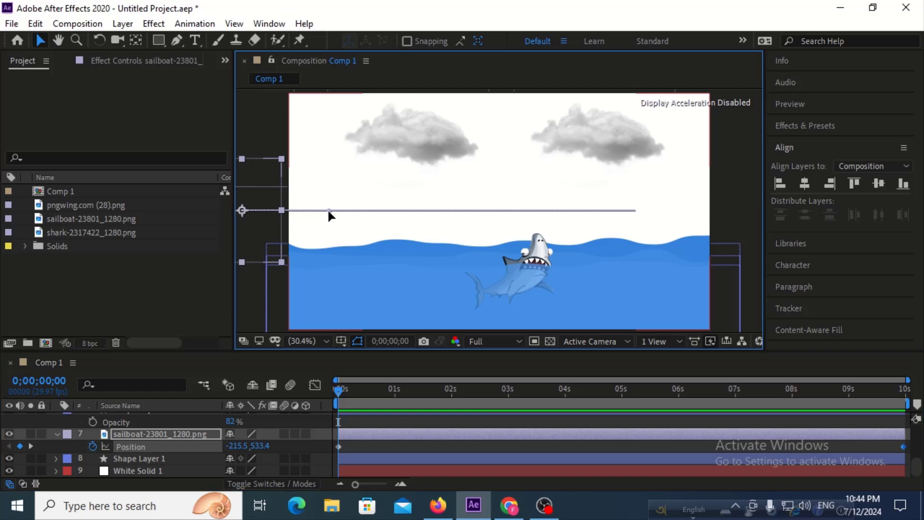
drag(329, 211, 327, 223)
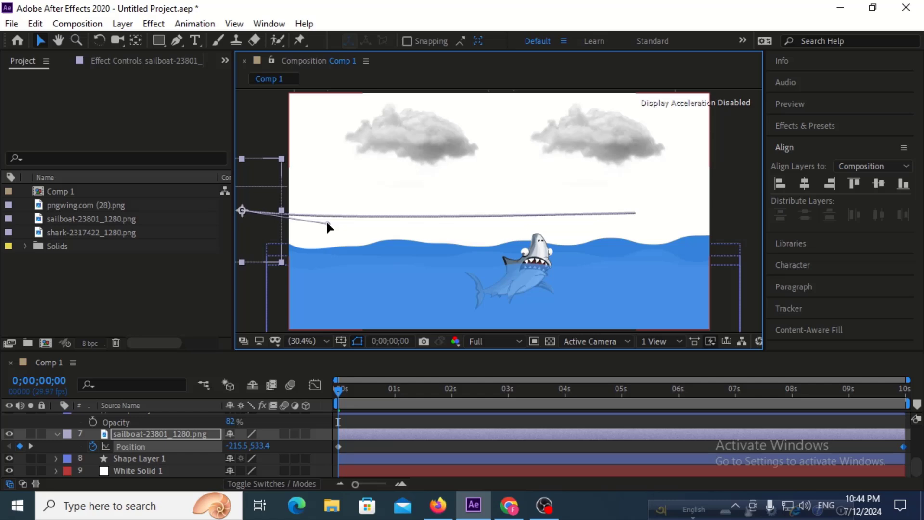
drag(327, 223, 336, 231)
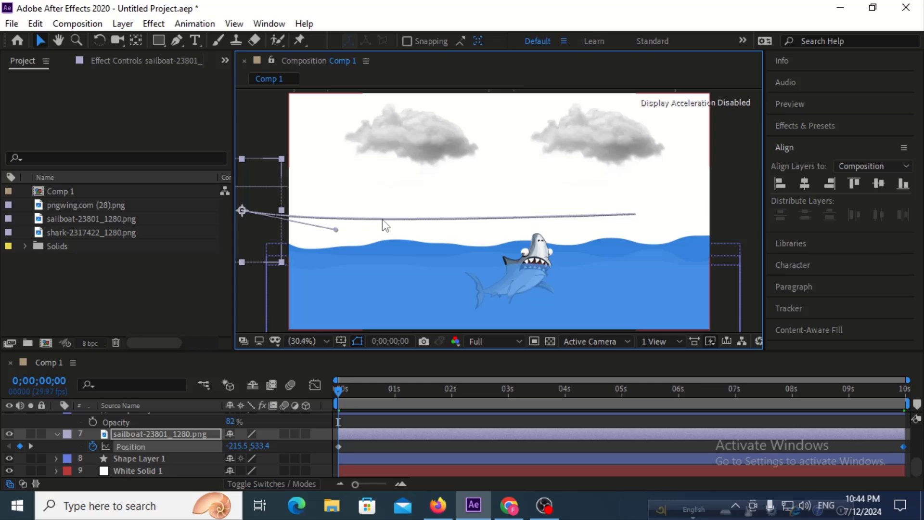
drag(336, 231, 361, 240)
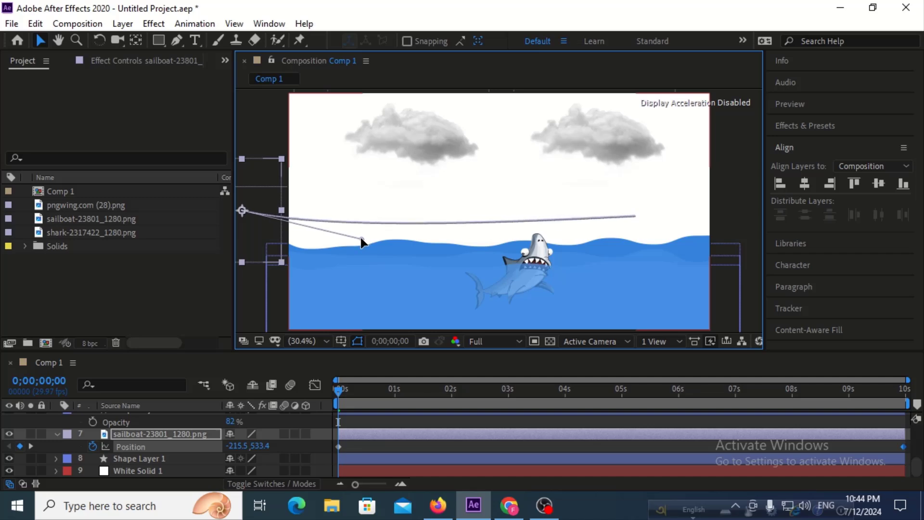
Add a point near the middle of the sailboat's motion path with the Pen tool and curve its outgoing side downward.
click(178, 40)
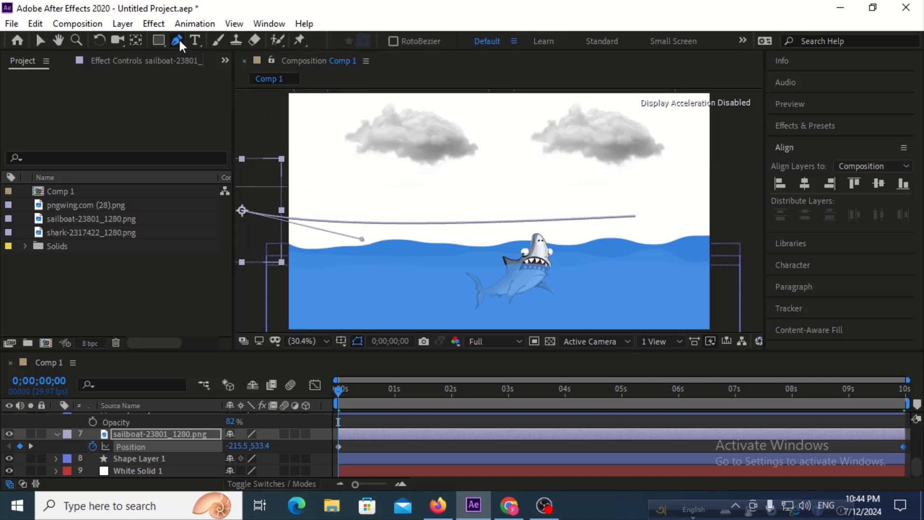
click(485, 222)
drag(600, 221, 603, 249)
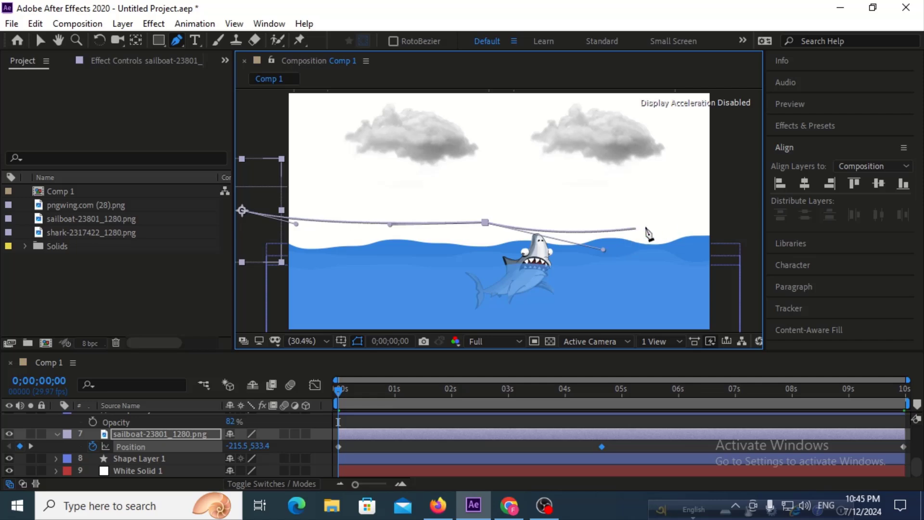
Reshape the end of the sailboat's path by raising its incoming handle and lowering the final point slightly, and preview the animation from the start.
drag(593, 398, 648, 397)
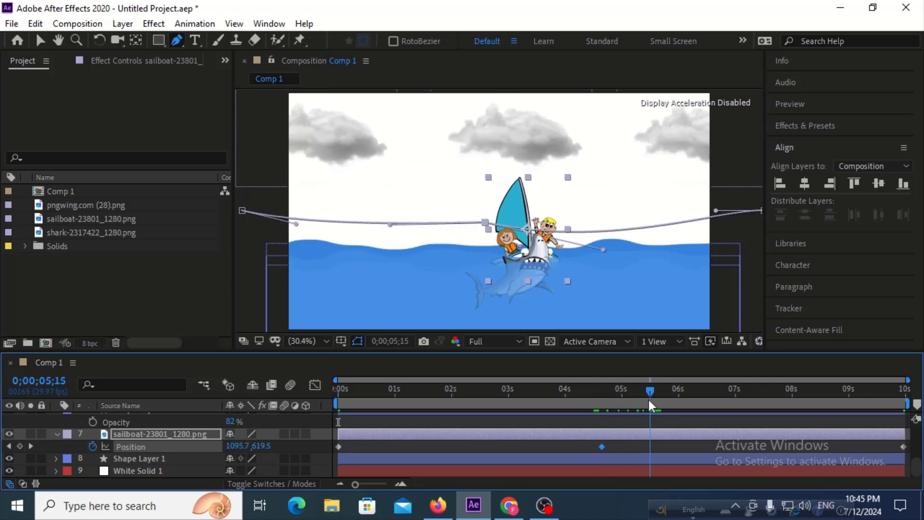
drag(716, 214, 666, 203)
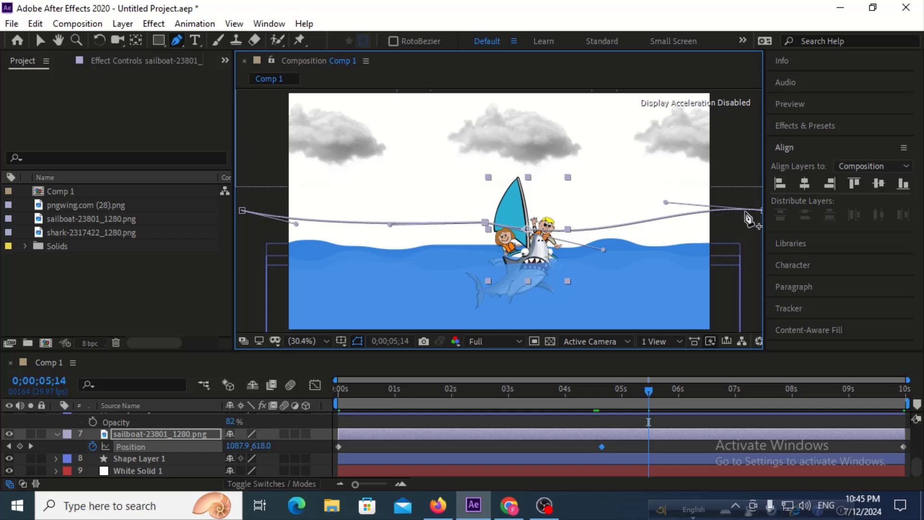
click(41, 41)
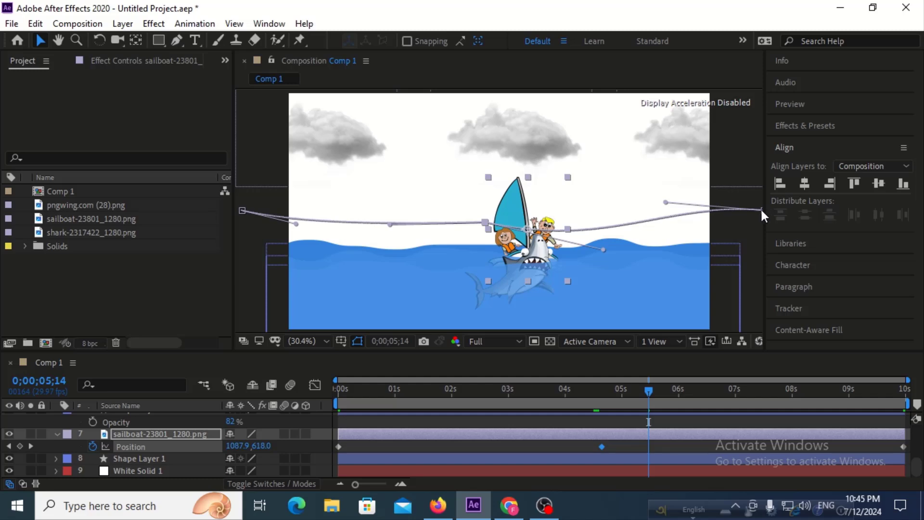
drag(765, 208, 760, 224)
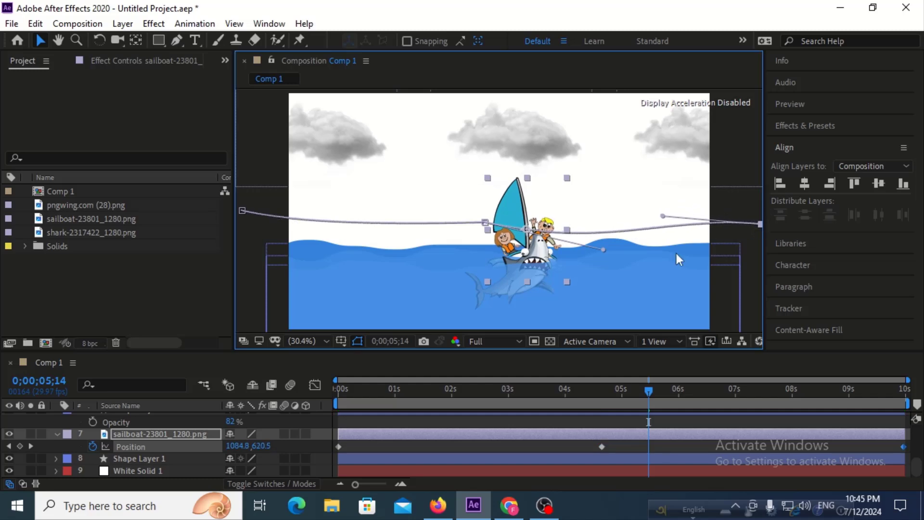
drag(453, 393, 264, 383)
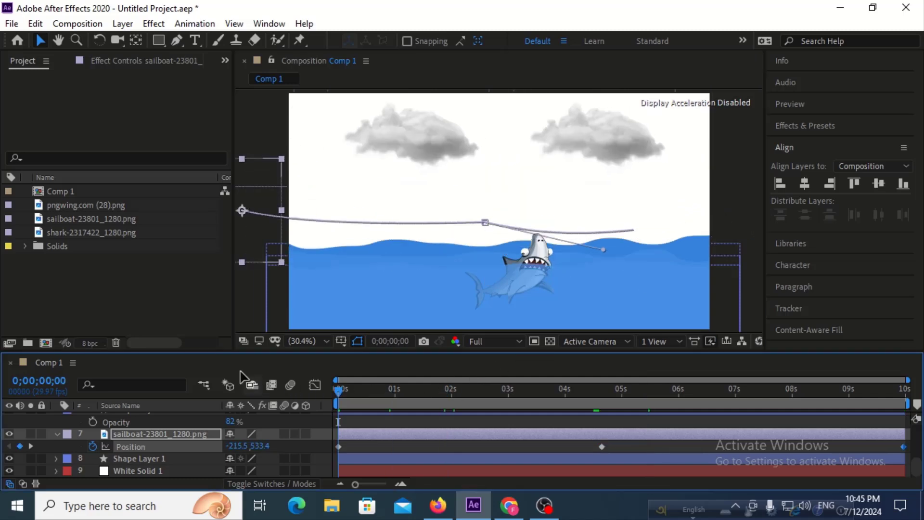
key(space)
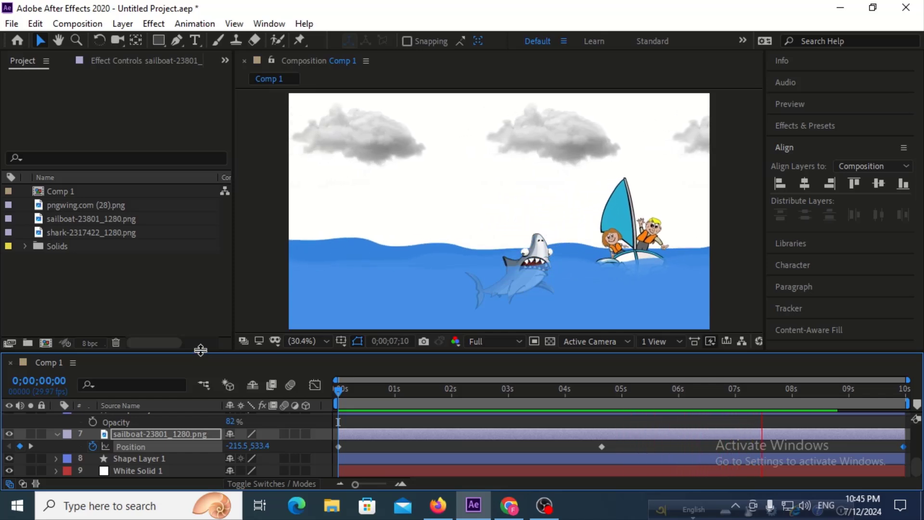
key(space)
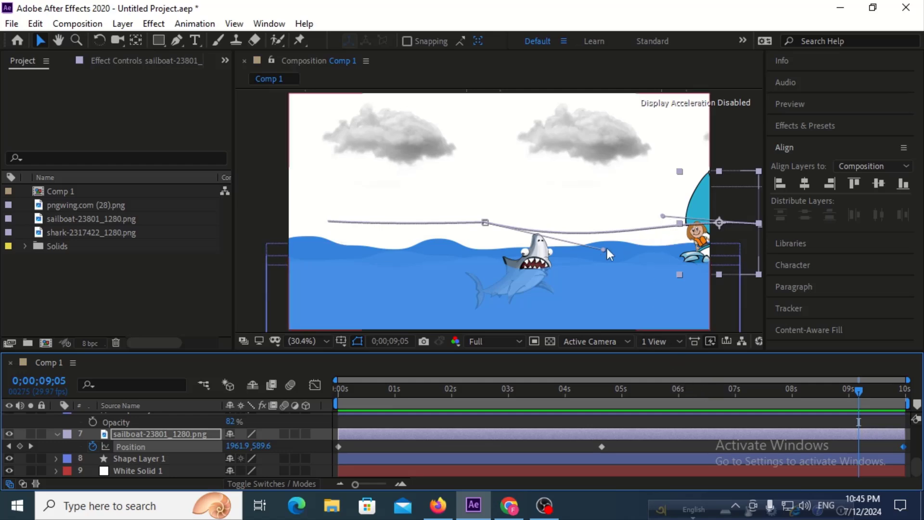
Raise the middle point's outgoing handle and the end point's handle on the sailboat's path, preview the motion, and return to 0 seconds.
drag(604, 250, 608, 237)
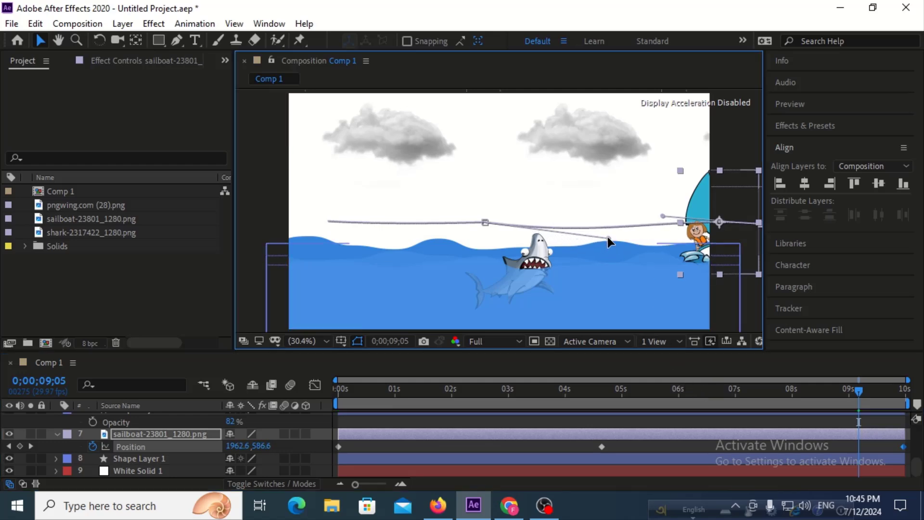
drag(662, 218, 653, 195)
drag(663, 386, 288, 392)
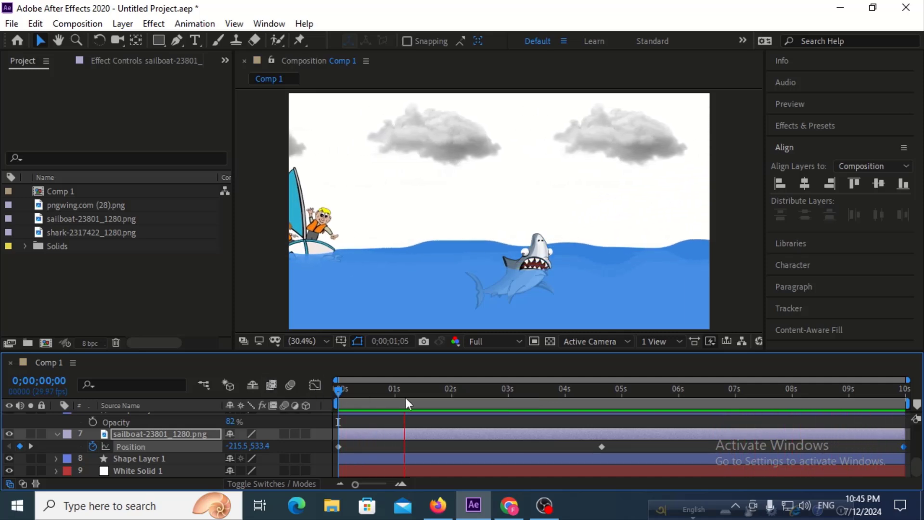
drag(406, 398, 272, 388)
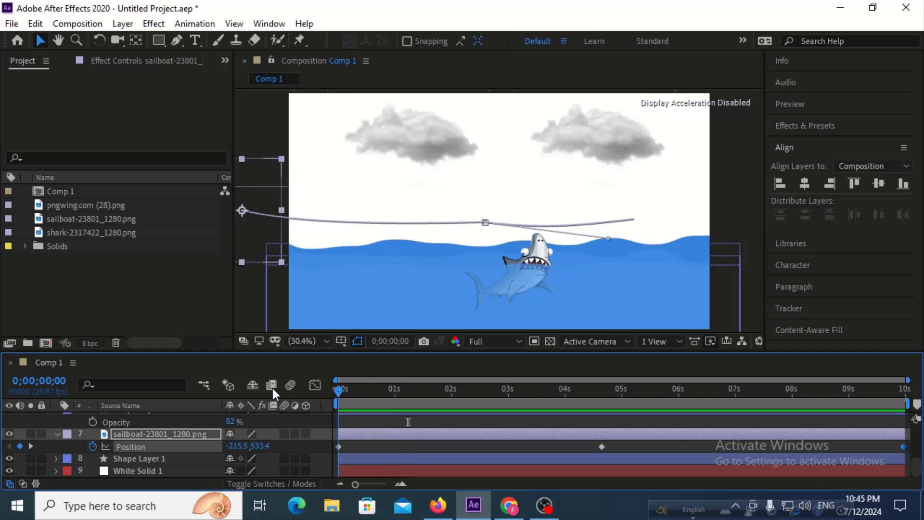
Flip the shark layer horizontally so that it faces the frame's left side.
click(533, 254)
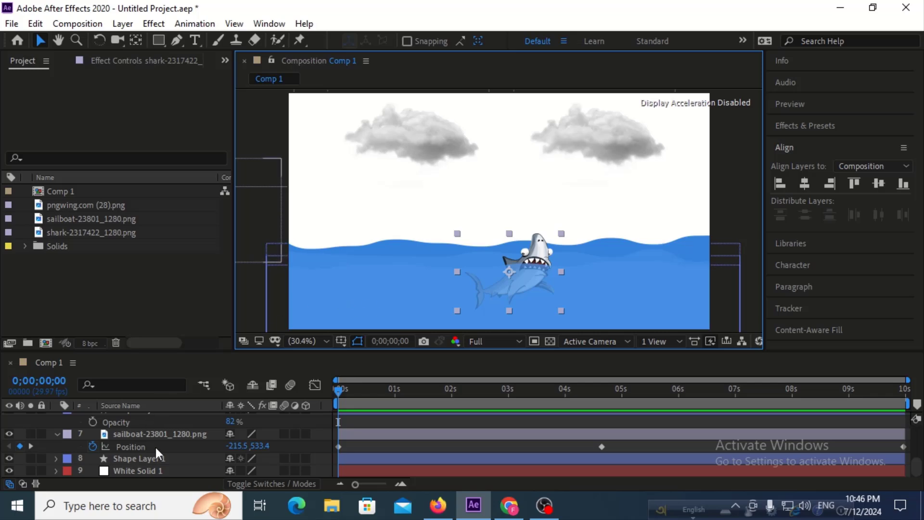
scroll(155, 445, up, 4)
scroll(151, 461, down, 3)
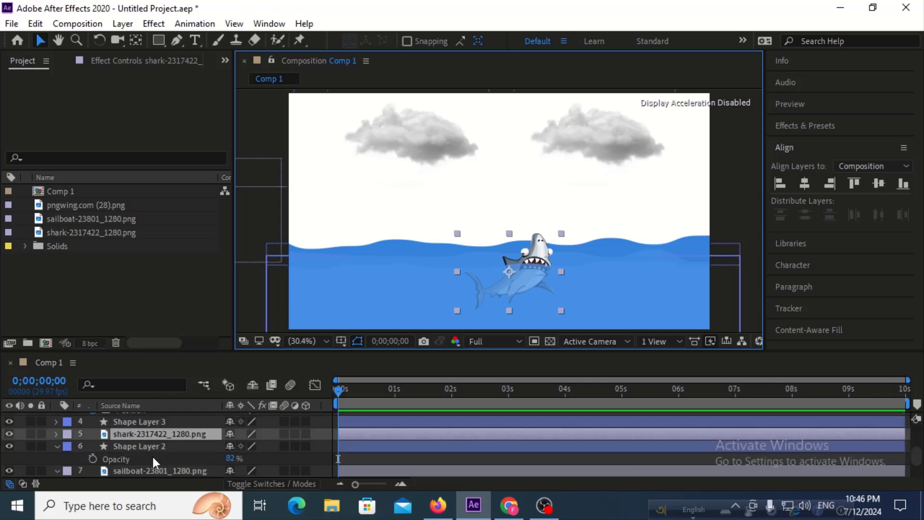
right_click(155, 435)
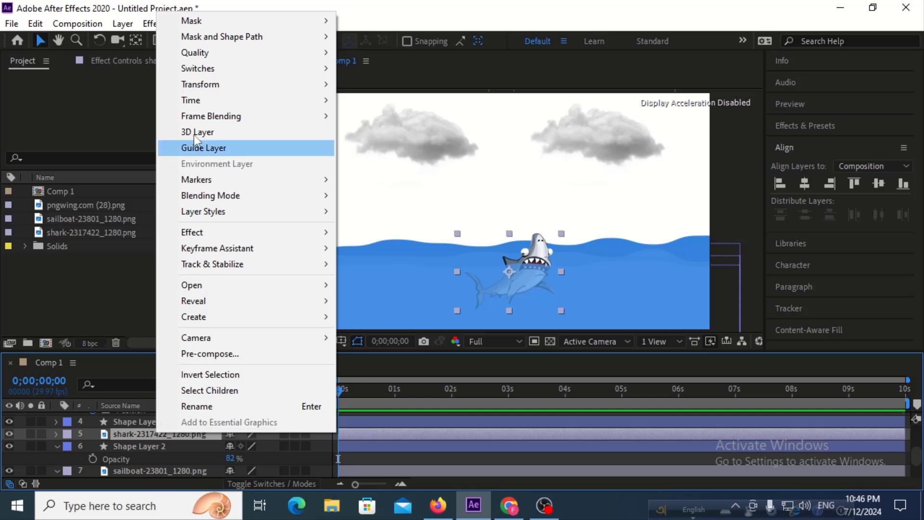
mouse_move(300, 89)
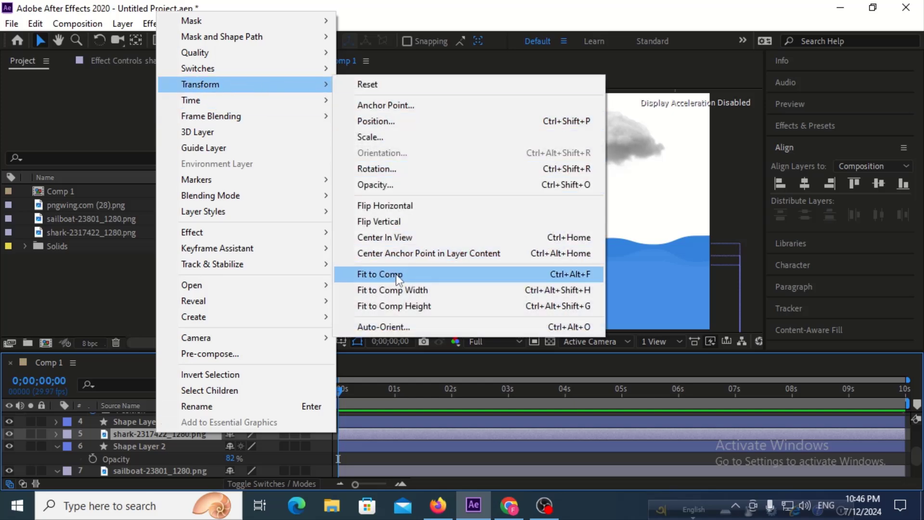
click(403, 206)
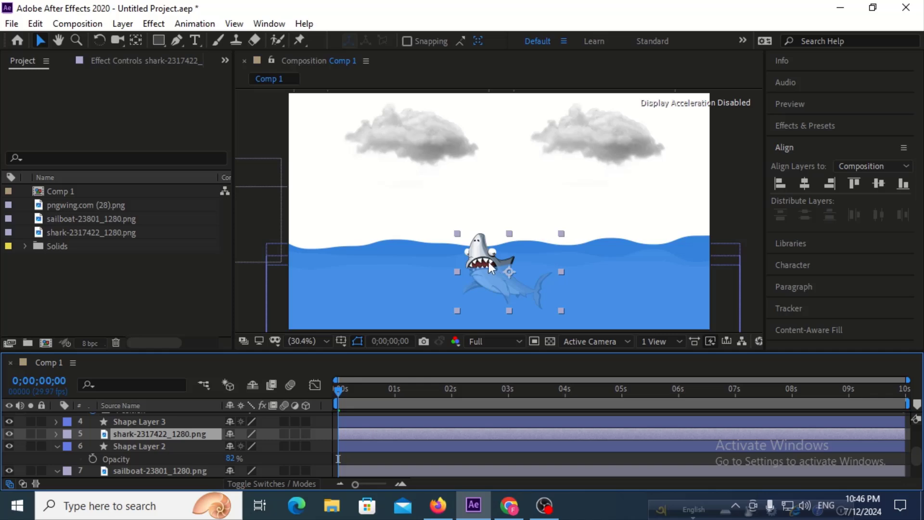
Move the shark just beyond the frame's right edge and add a position keyframe at 0 seconds, at about 2145, 882.
drag(489, 262, 742, 277)
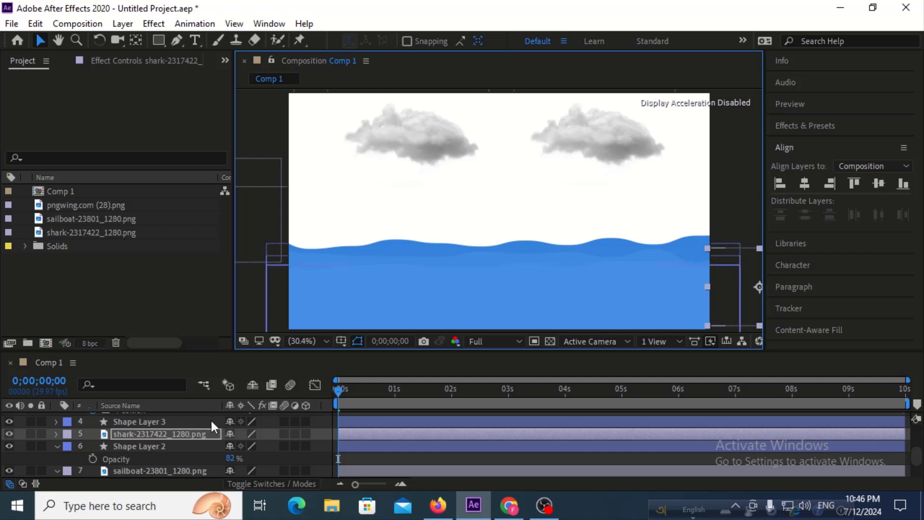
key(p)
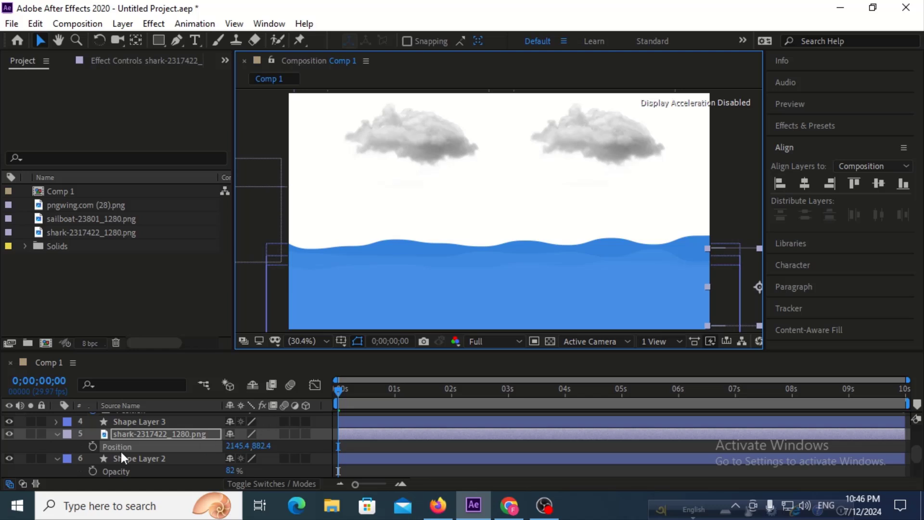
click(92, 446)
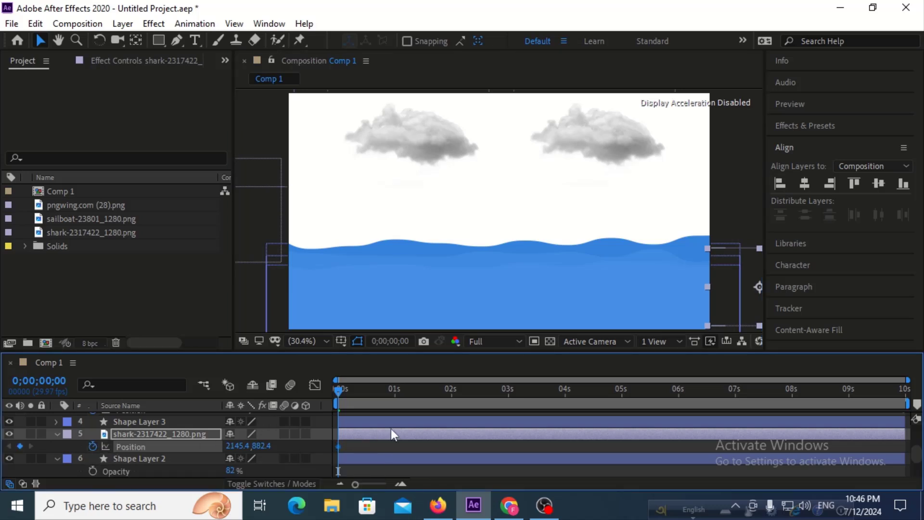
Animate the shark to about -278, 889 beyond the frame's left edge at the composition's last frame, and preview from the start.
drag(415, 394, 921, 395)
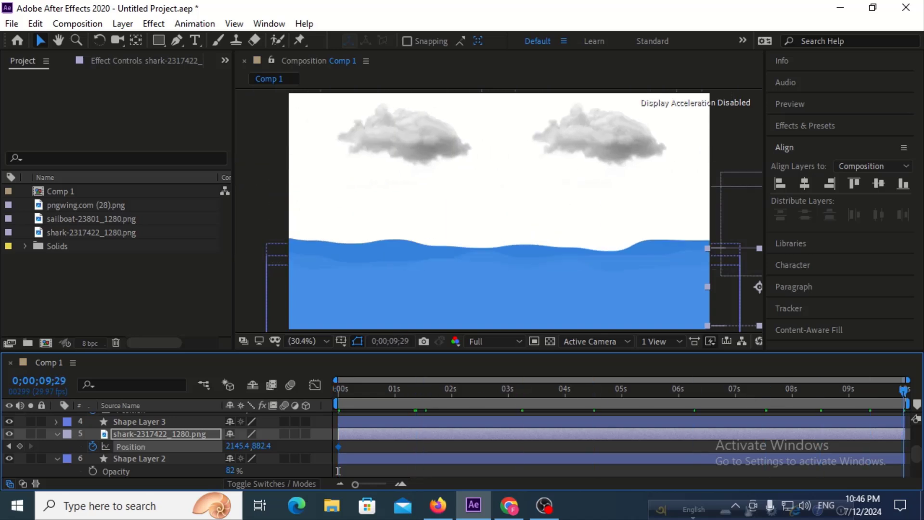
drag(728, 287, 200, 292)
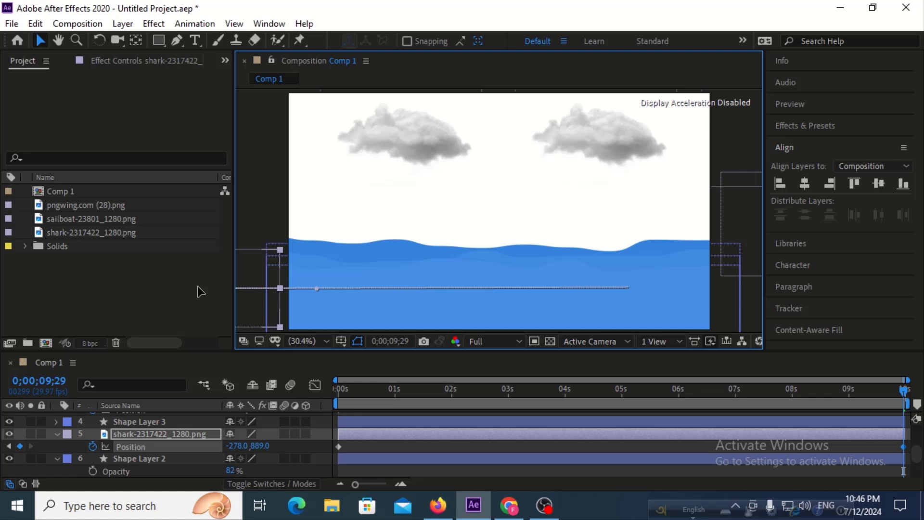
drag(480, 399, 310, 389)
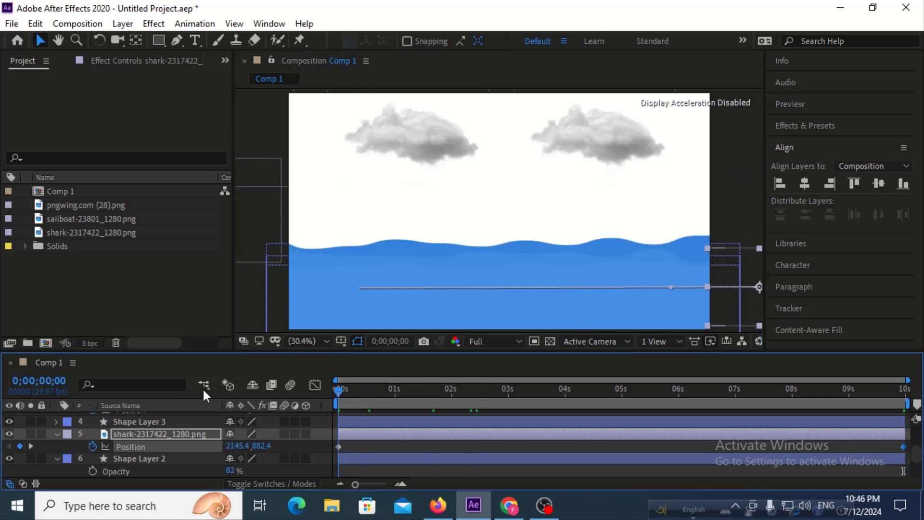
key(space)
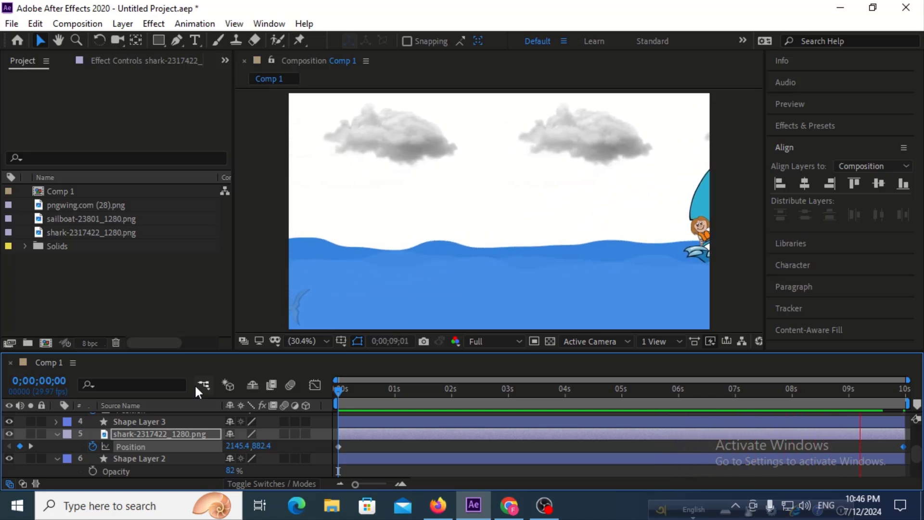
key(space)
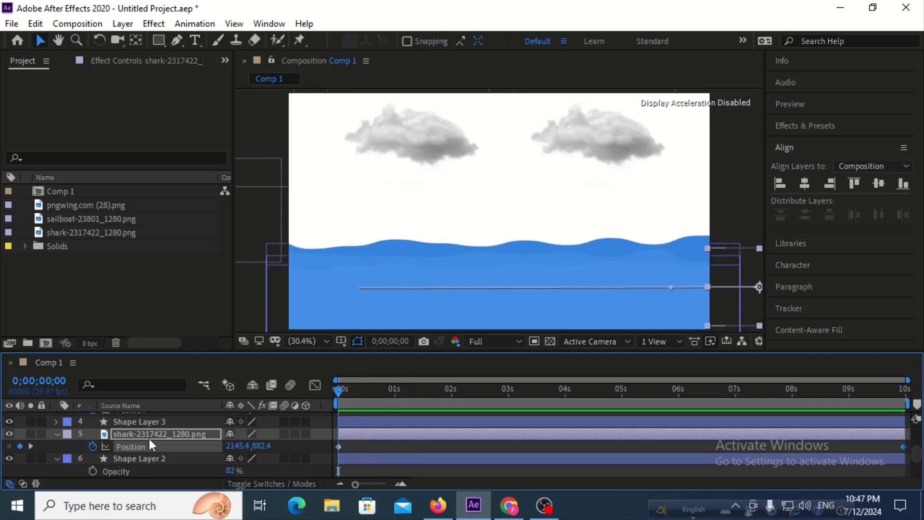
Add scale keyframes to the shark layer at 0 seconds and at the composition's last frame.
click(186, 433)
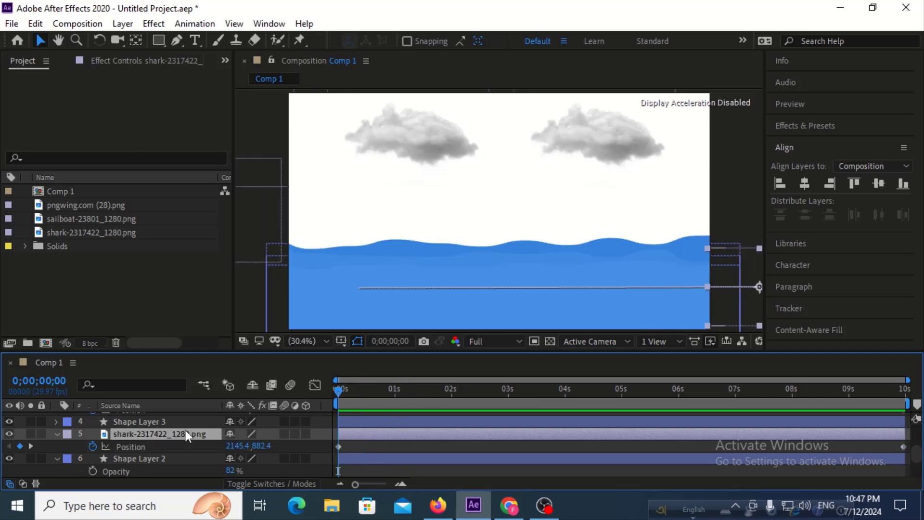
key(shift+s)
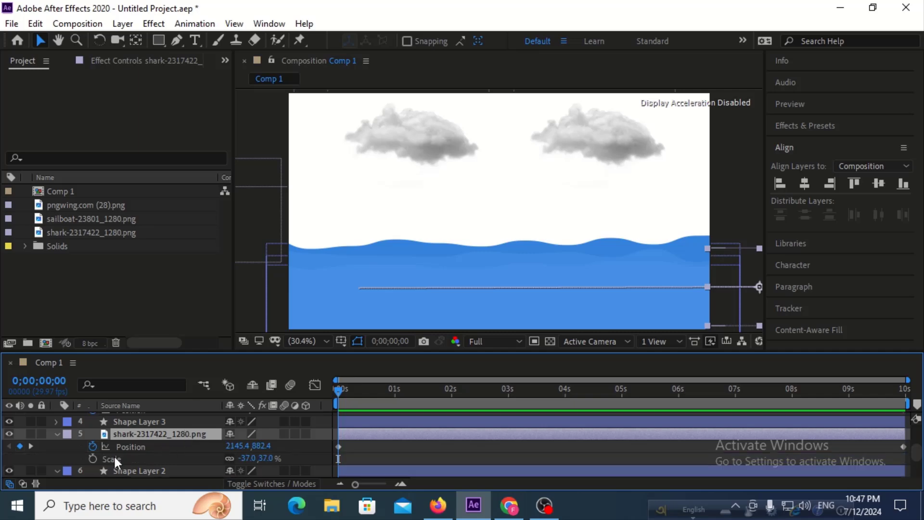
click(91, 458)
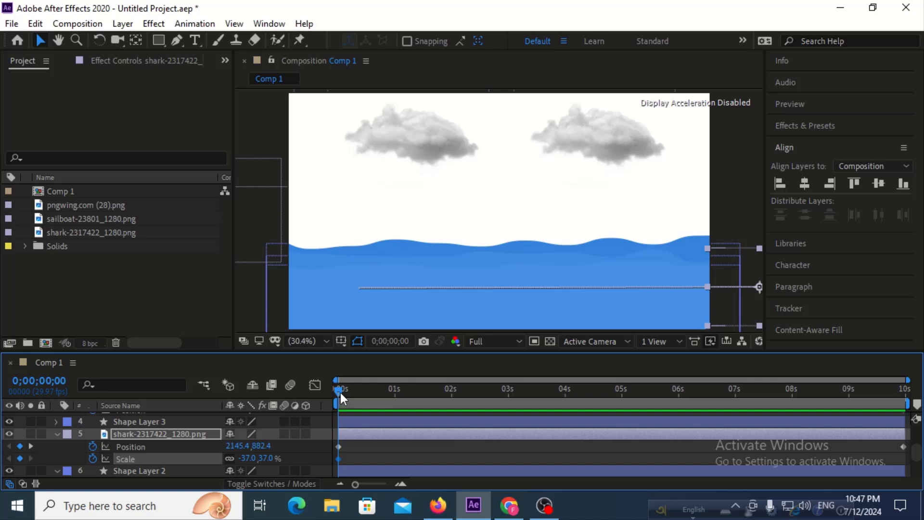
drag(340, 392, 905, 391)
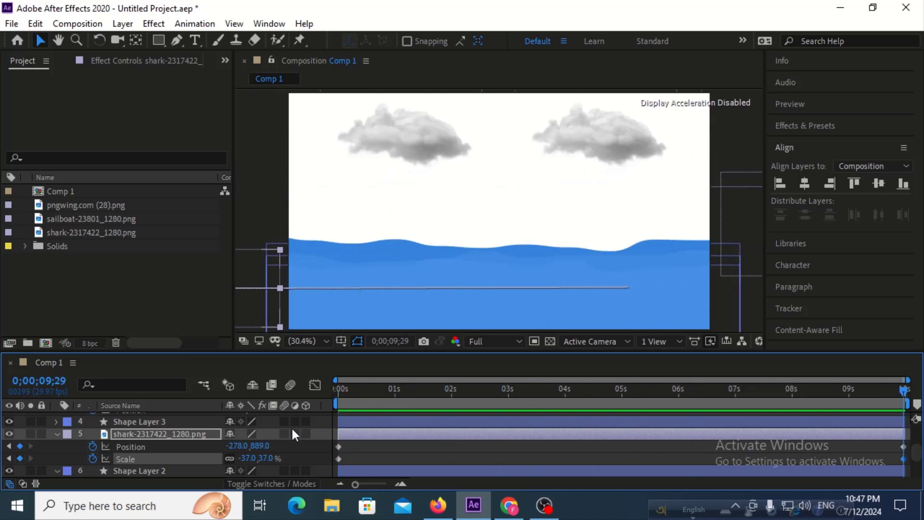
Reduce the shark's scale at 0 seconds to -19, 19% and preview it growing as it crosses the water.
drag(369, 388, 262, 397)
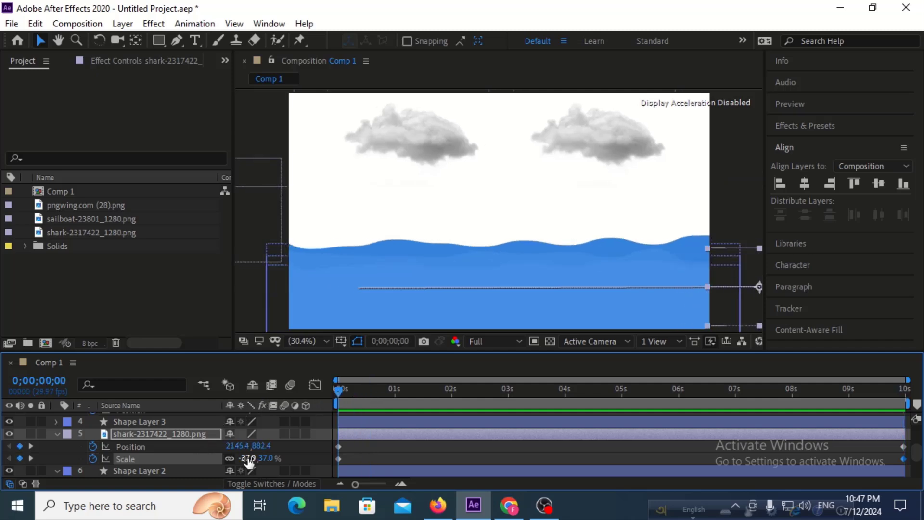
drag(242, 458, 260, 462)
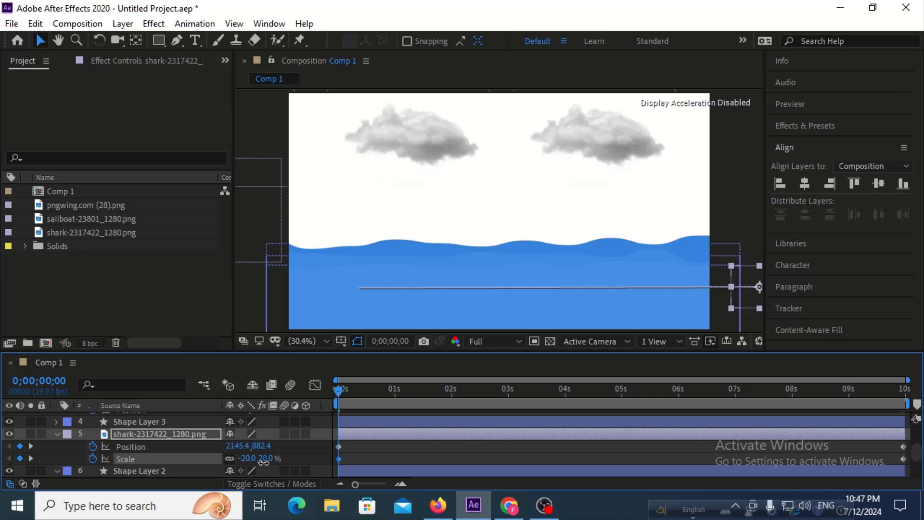
key(space)
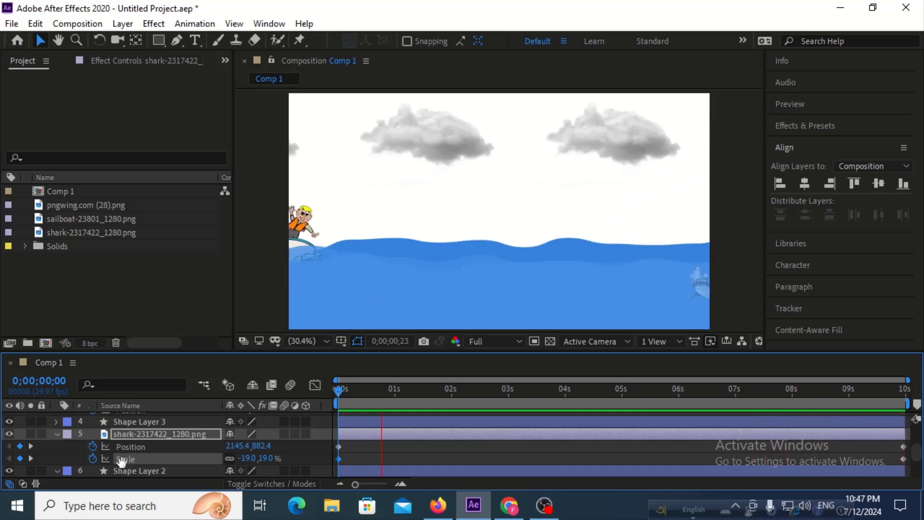
key(space)
key(space)
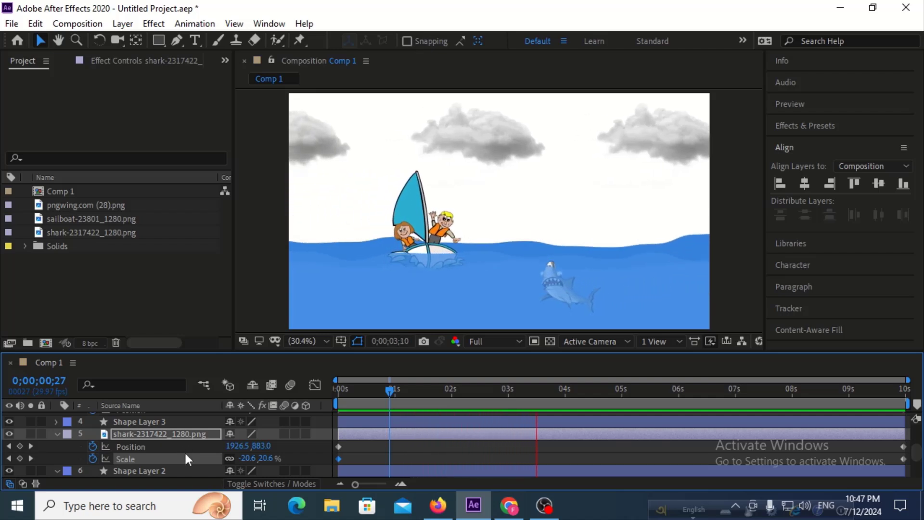
key(space)
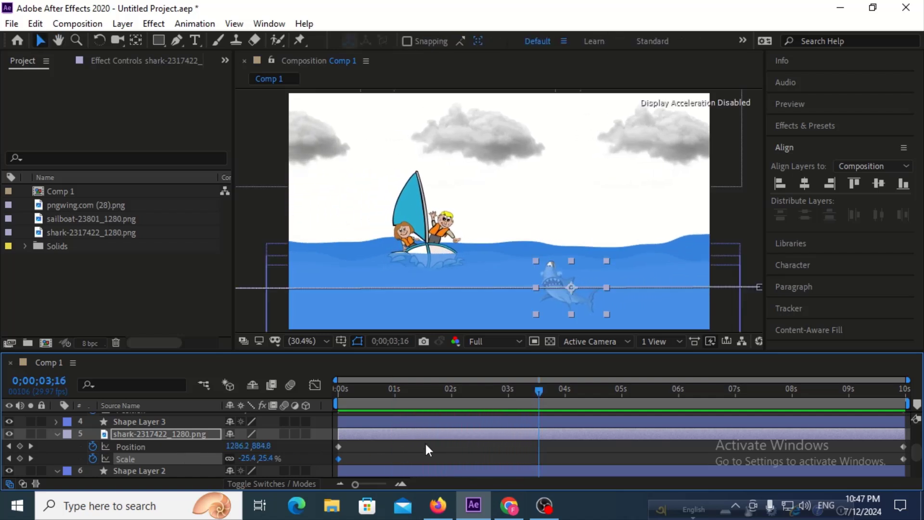
Curve the shark's motion path by lowering its start handle and raising its end handle, and preview from 0 seconds.
click(759, 287)
drag(672, 288, 499, 322)
drag(320, 290, 404, 262)
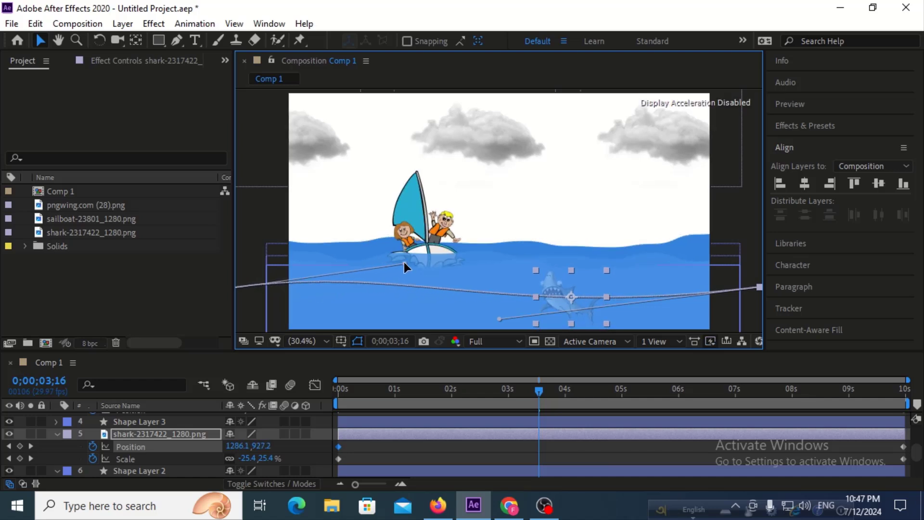
drag(532, 395, 315, 385)
key(space)
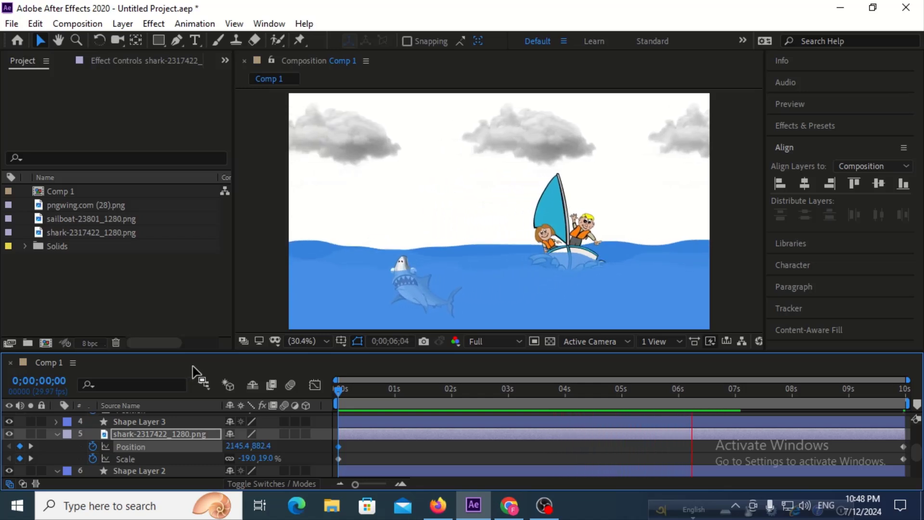
key(space)
Set the shark layer's auto-orientation to Orient Along Path, checking it at about 2 seconds.
click(450, 393)
drag(446, 394, 459, 393)
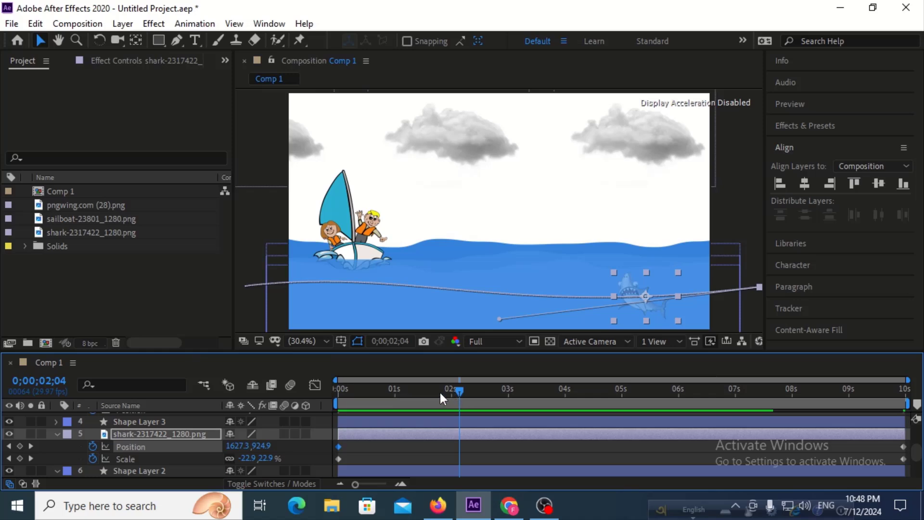
click(118, 24)
mouse_move(232, 195)
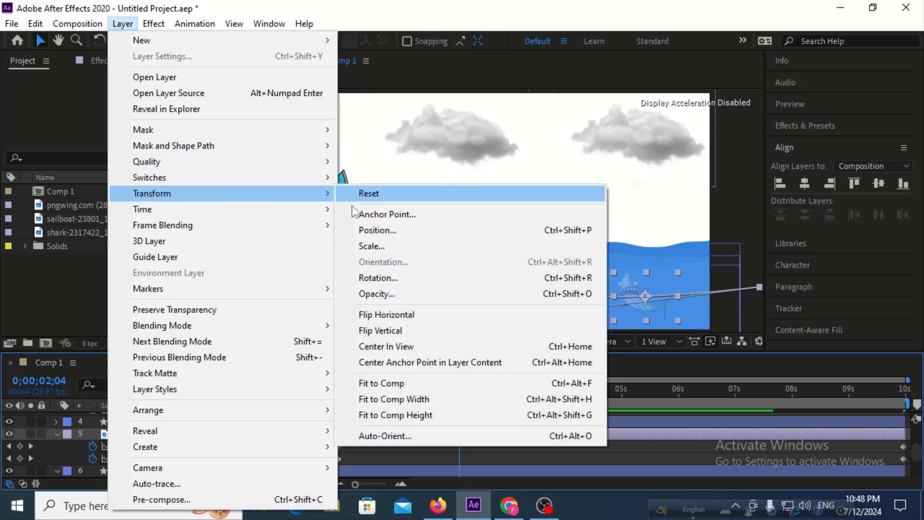
click(386, 435)
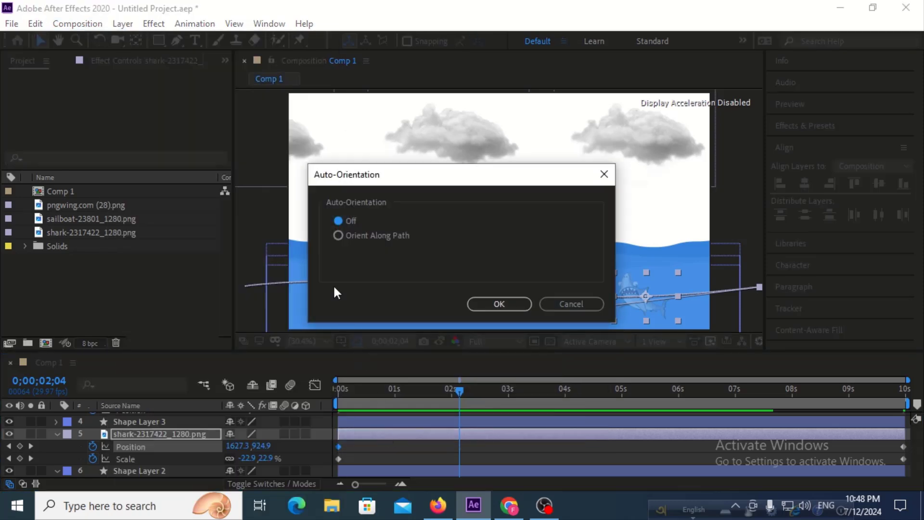
click(339, 235)
click(496, 304)
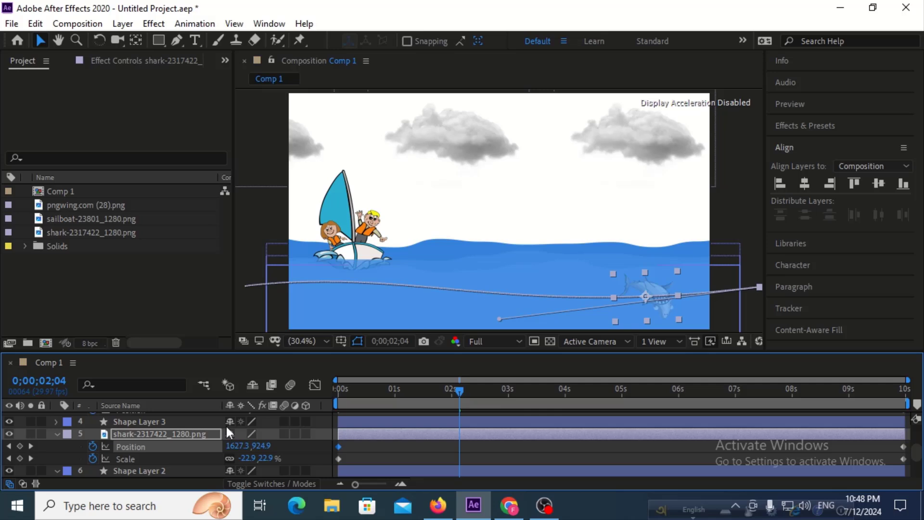
Rotate the shark to 144° to correct its heading along the path, and preview the animation from 0 seconds.
key(shift+r)
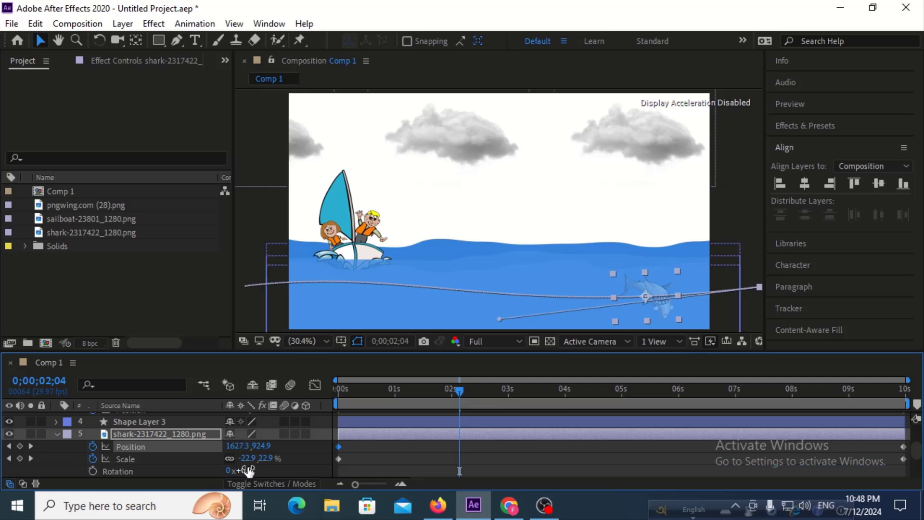
drag(248, 469, 355, 478)
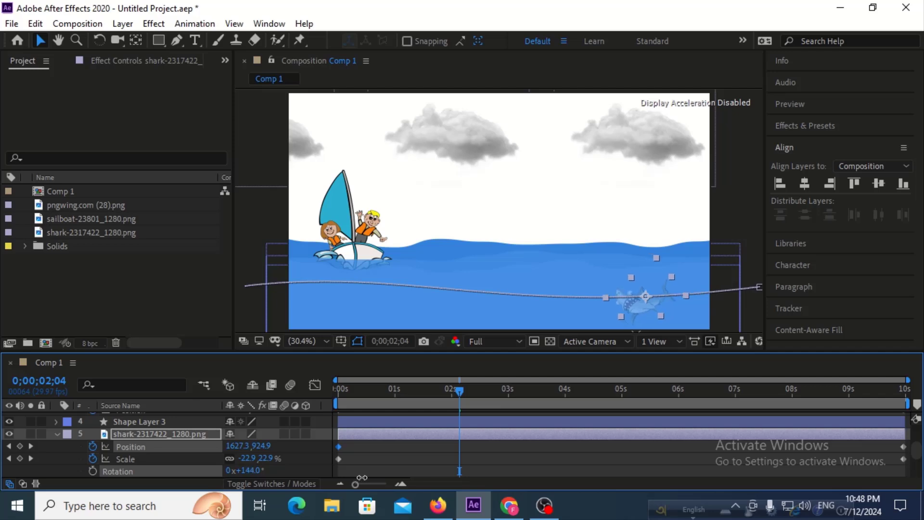
drag(412, 389, 228, 384)
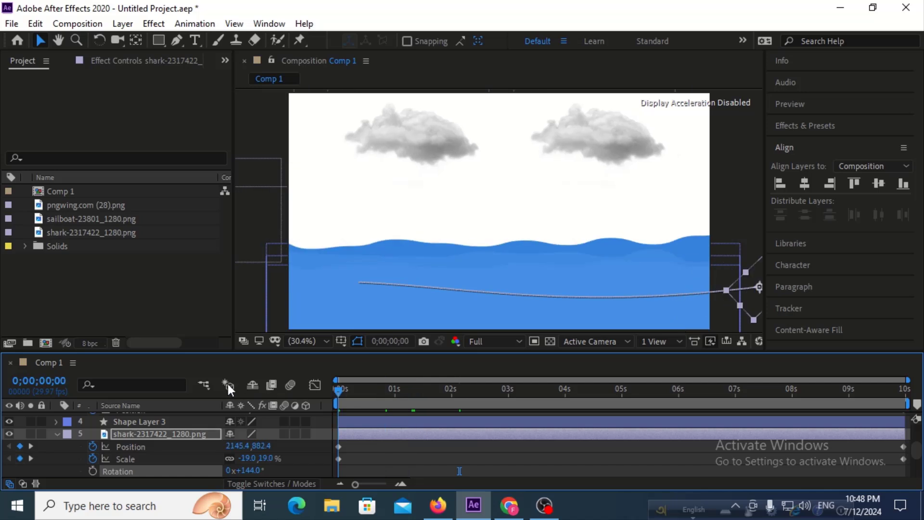
key(space)
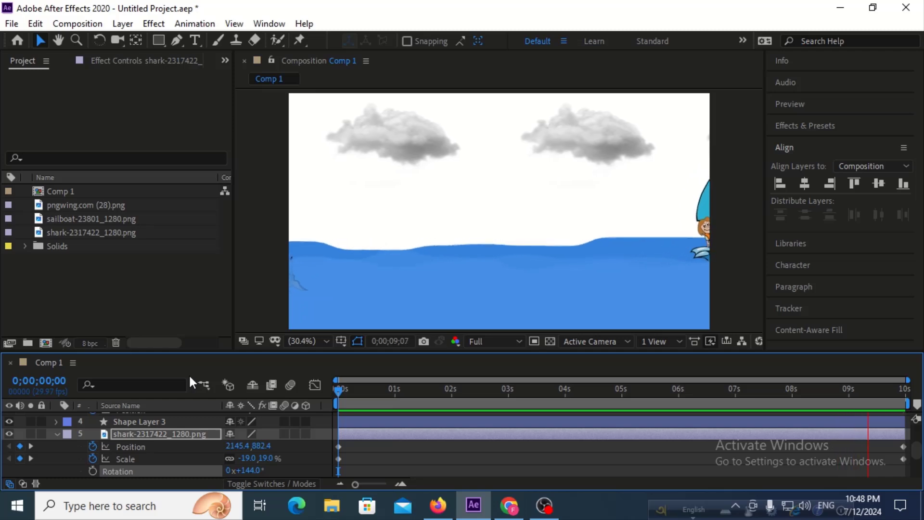
Return to 0 seconds and reduce the shark's starting scale to about -8, 8%.
drag(366, 389, 286, 396)
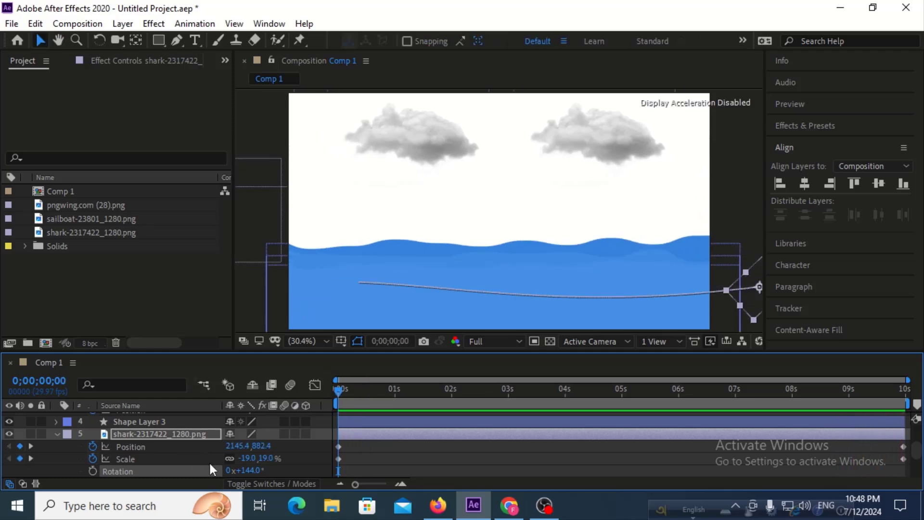
drag(241, 459, 203, 459)
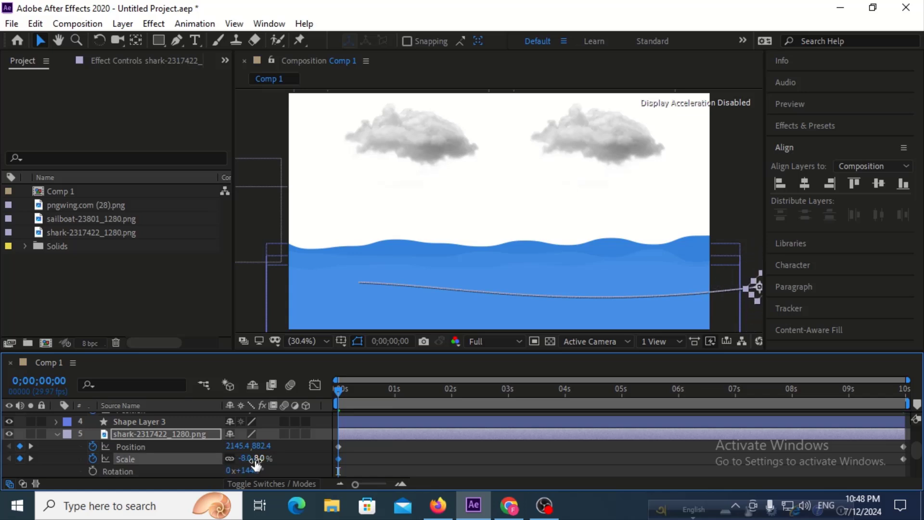